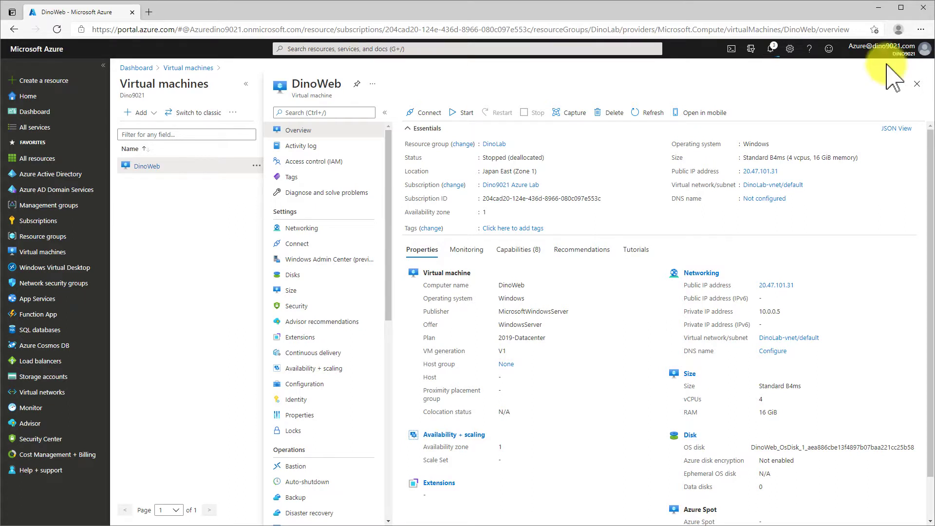
Step: Confirm in Notifications that DinoWeb started, then scroll its menu to Support + troubleshooting
left_click(771, 50)
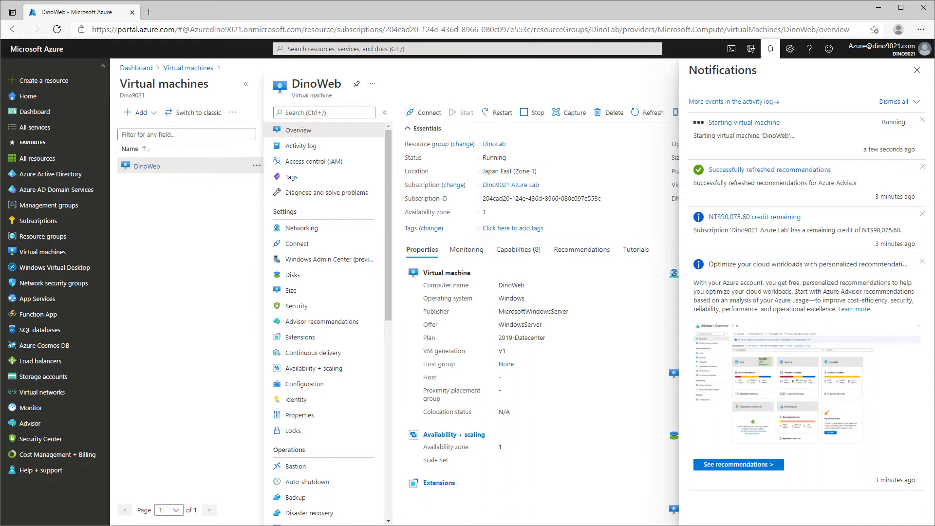
left_click(917, 70)
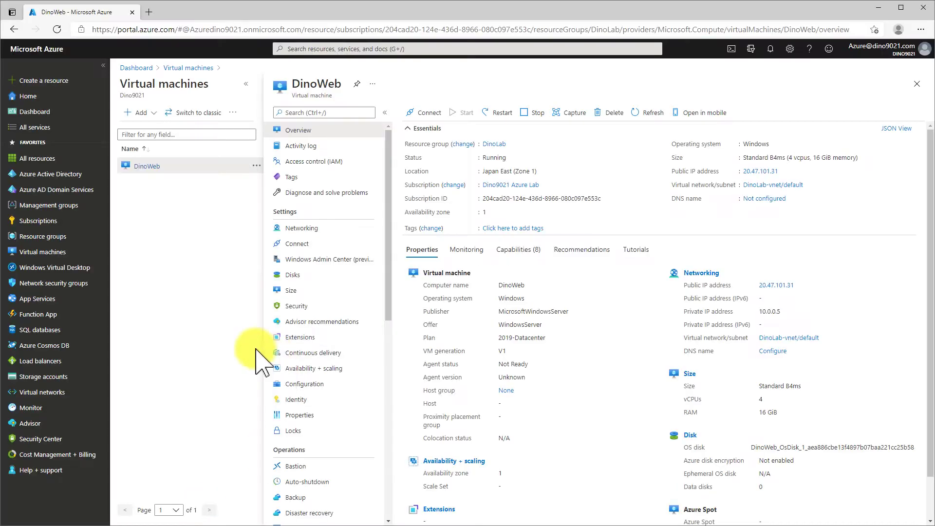
scroll(273, 375, "down", 8)
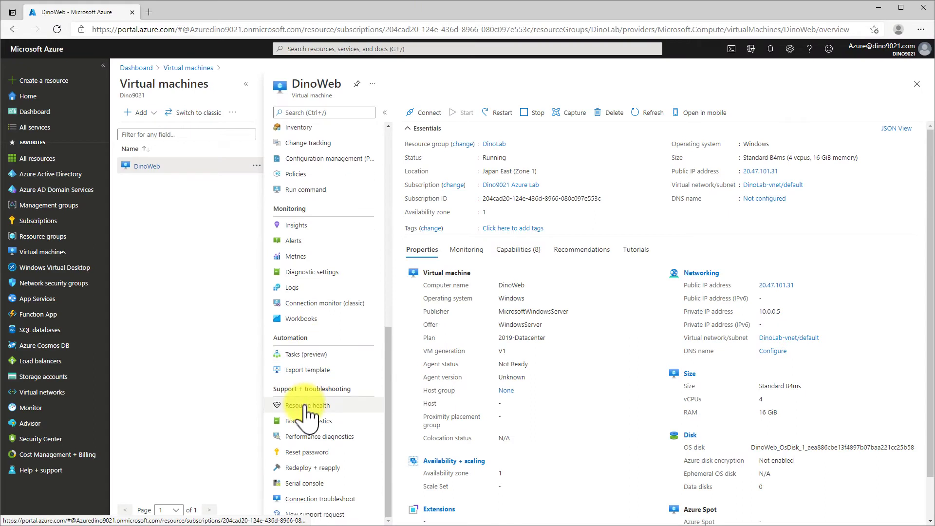
Step: Open DinoWeb's Boot diagnostics and refresh the screenshot of the Windows lock screen
left_click(309, 421)
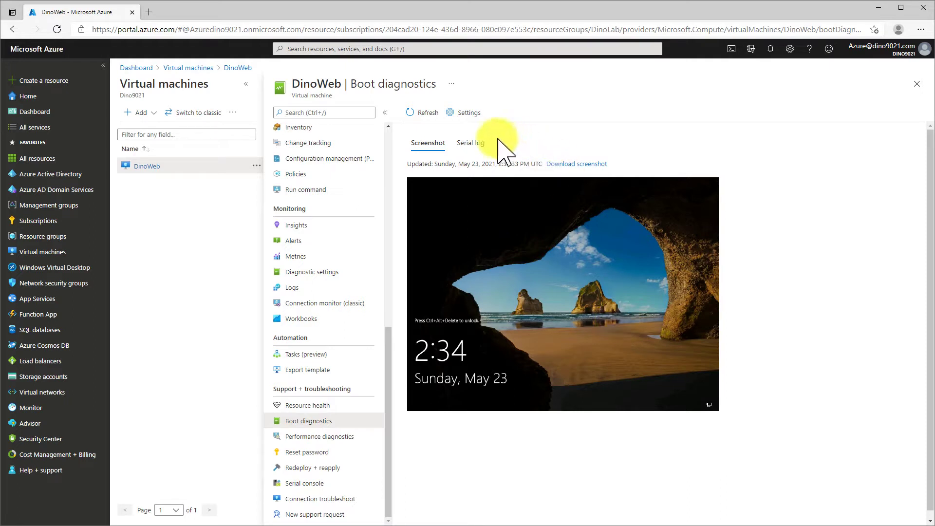
left_click(422, 117)
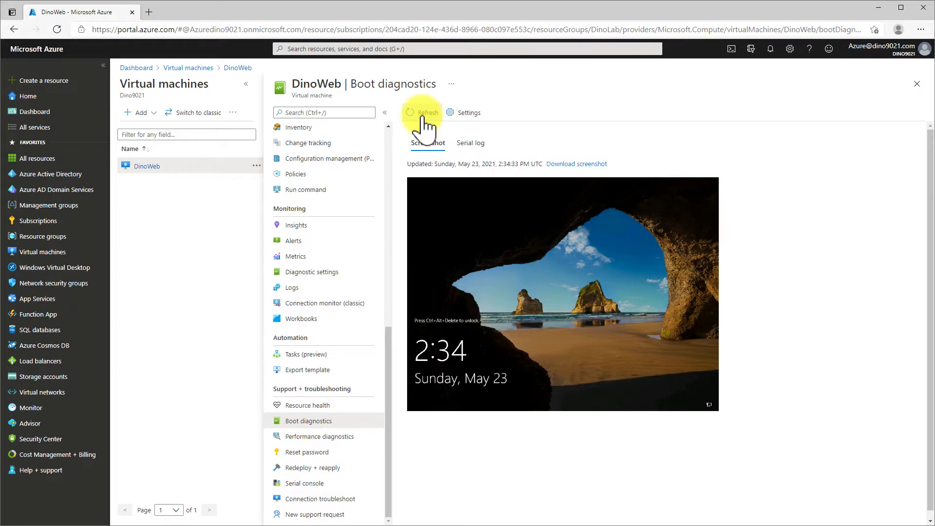
left_click(388, 140)
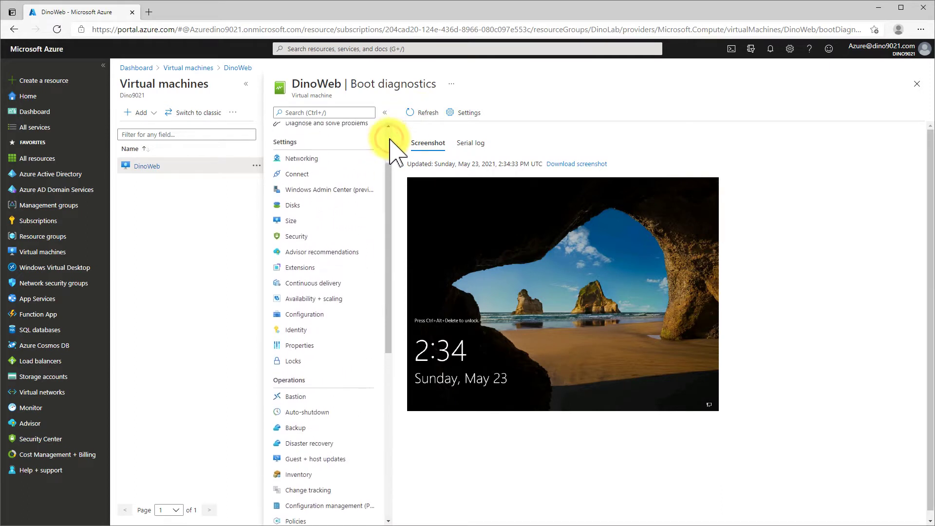
Step: Refresh the boot diagnostics screenshot again and start a Remote Desktop session to DinoWeb
left_click(431, 124)
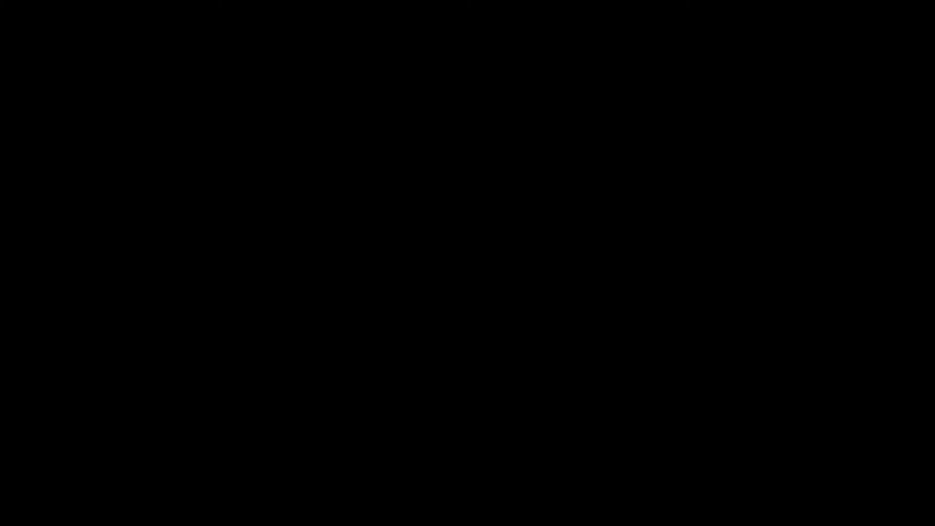
left_click(56, 38)
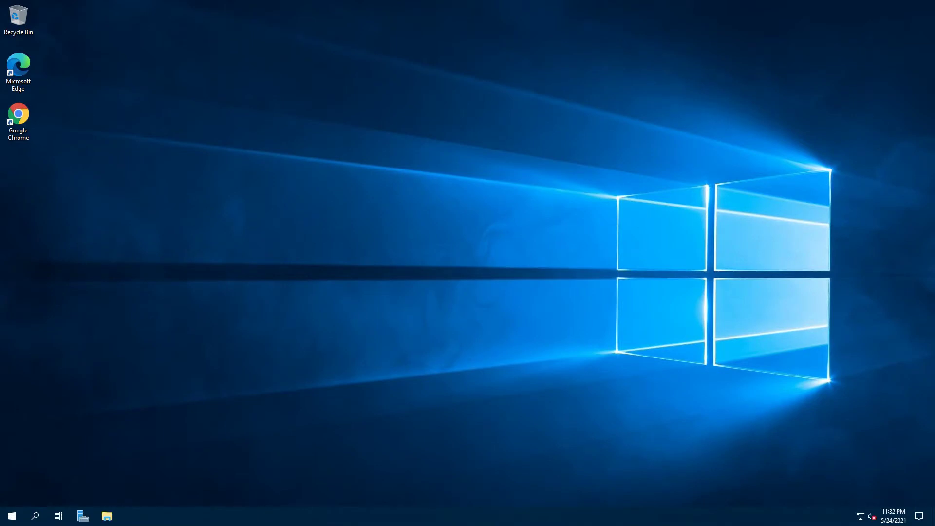
Step: Check the server's memory (1.8 of 16.0 GB) in Task Manager's Performance view, then launch Edge
right_click(281, 514)
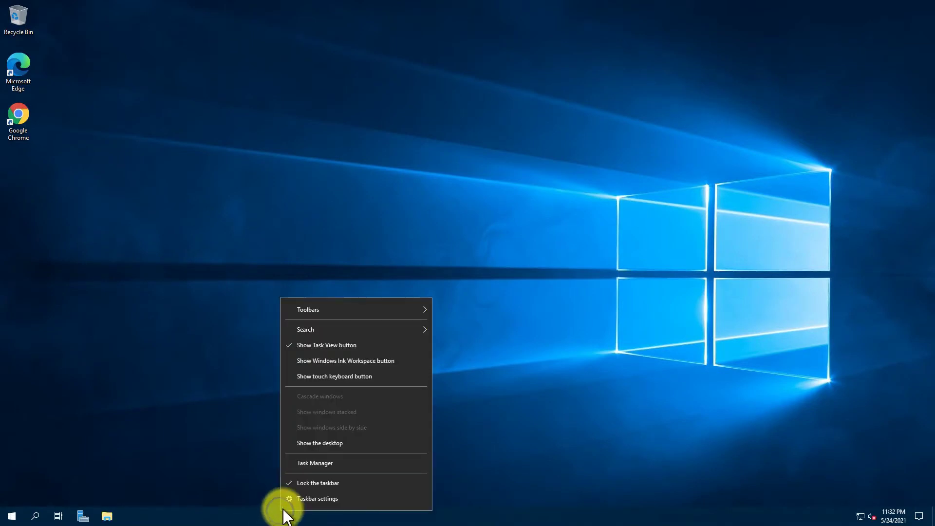
left_click(321, 463)
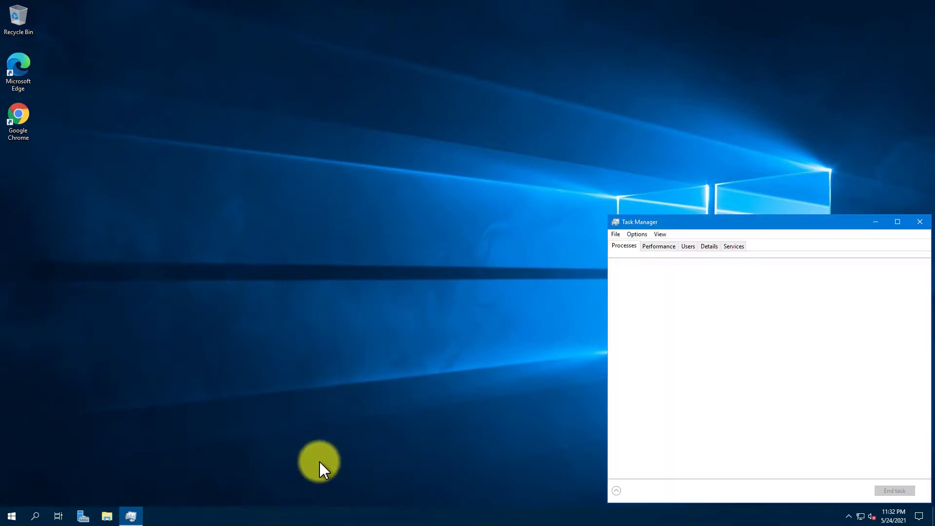
left_click(662, 244)
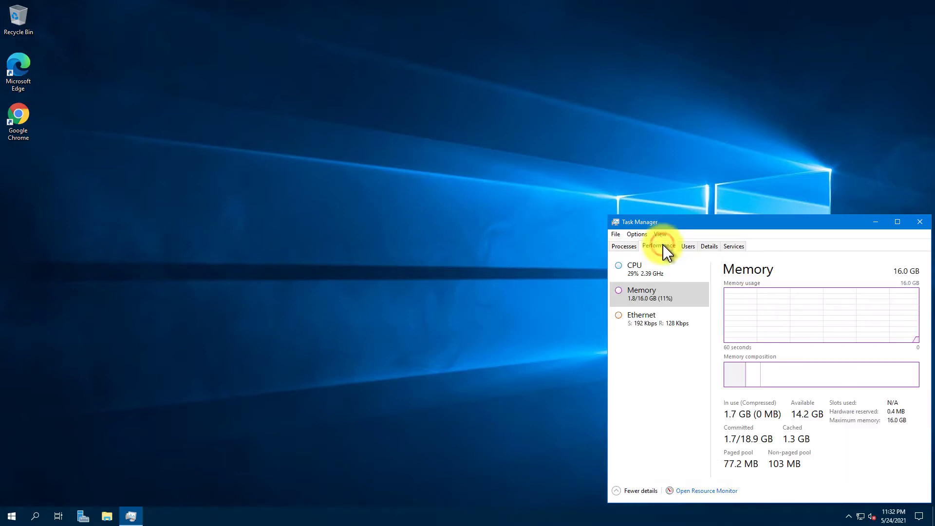
double_click(14, 68)
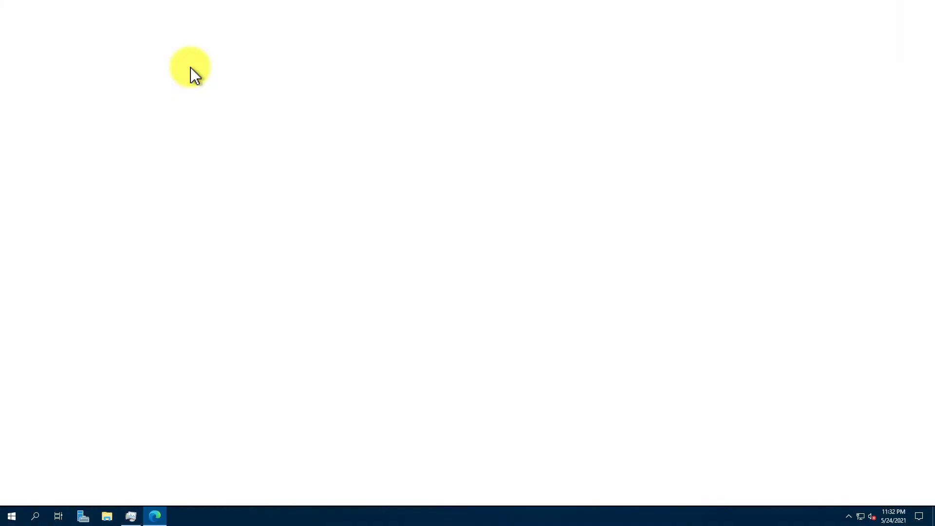
Step: Search the web for 'mysql download' and browse the MySQL Downloads page
type("mysql")
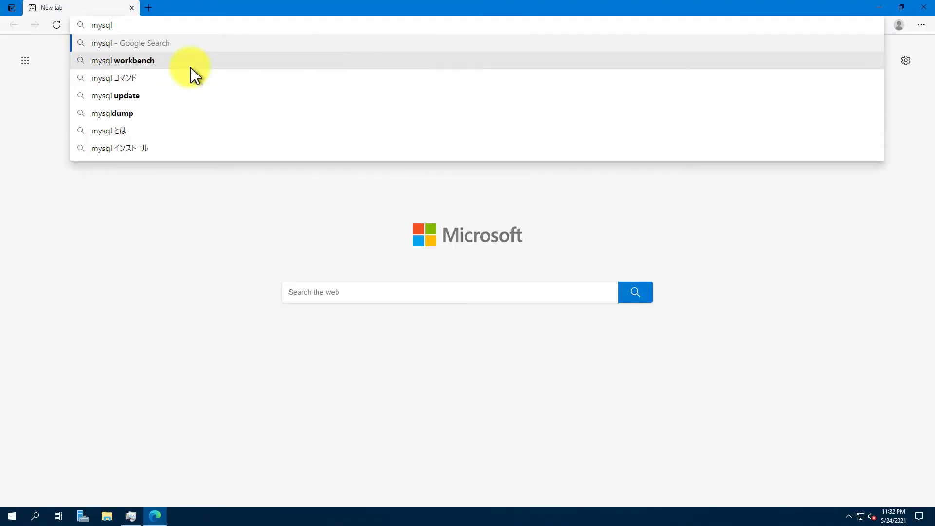
key("Return")
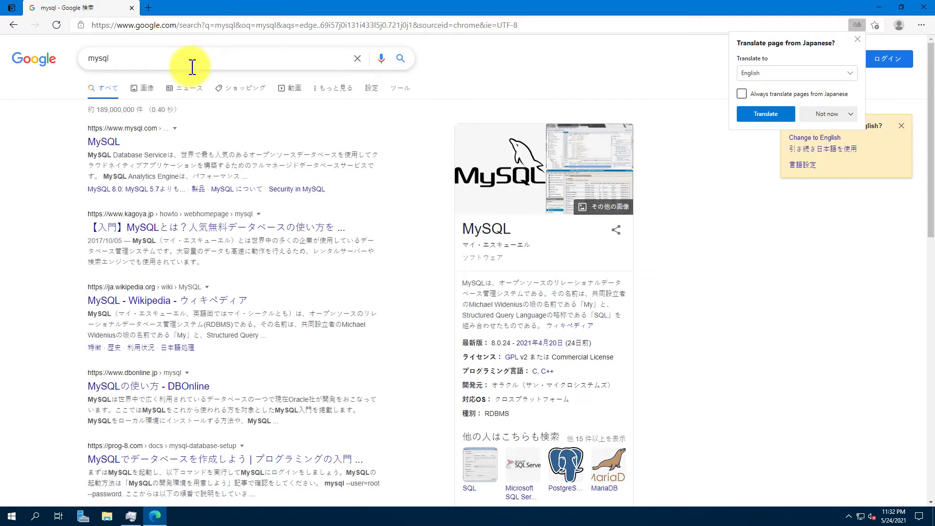
left_click(192, 66)
type("download")
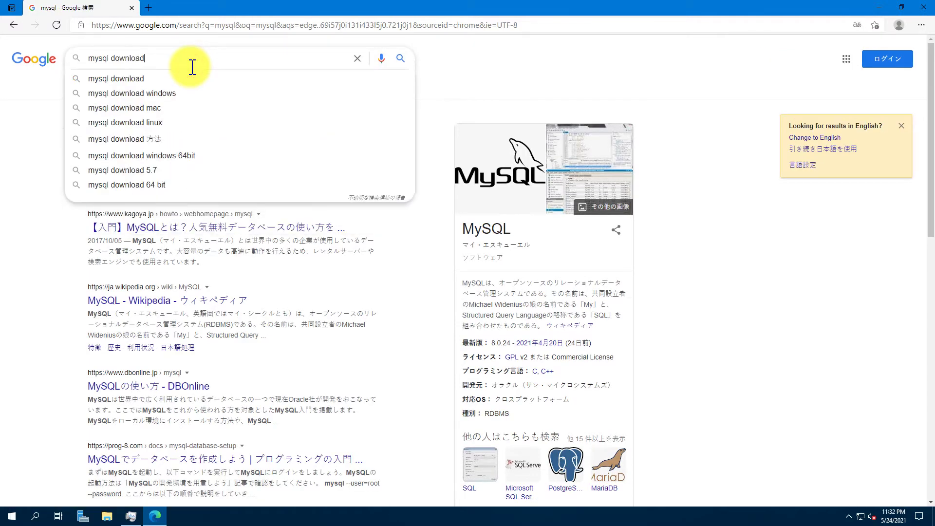
key("Return")
left_click(179, 145)
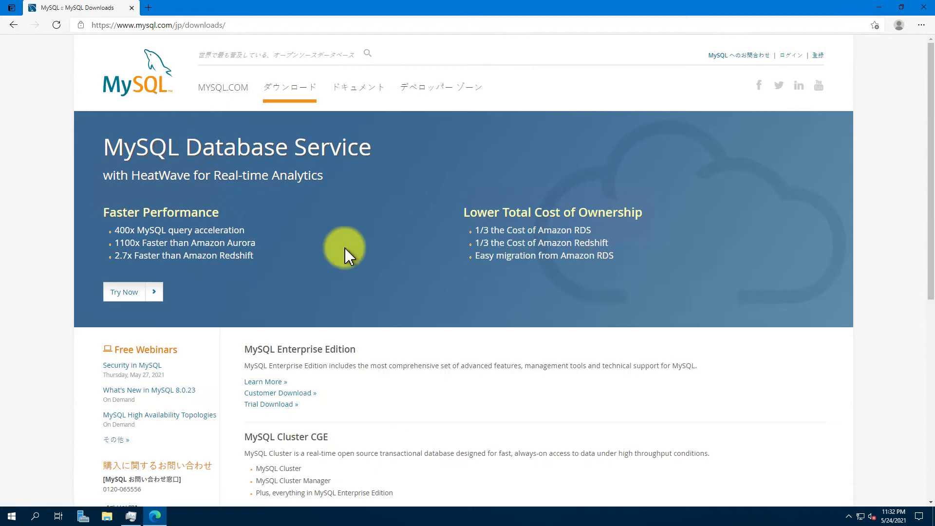
scroll(302, 333, "down", 5)
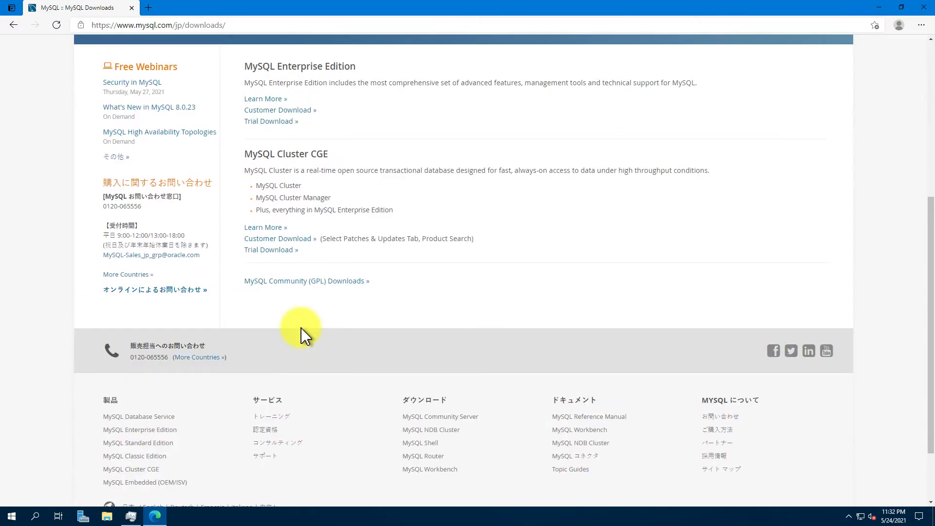
scroll(301, 328, "up", 5)
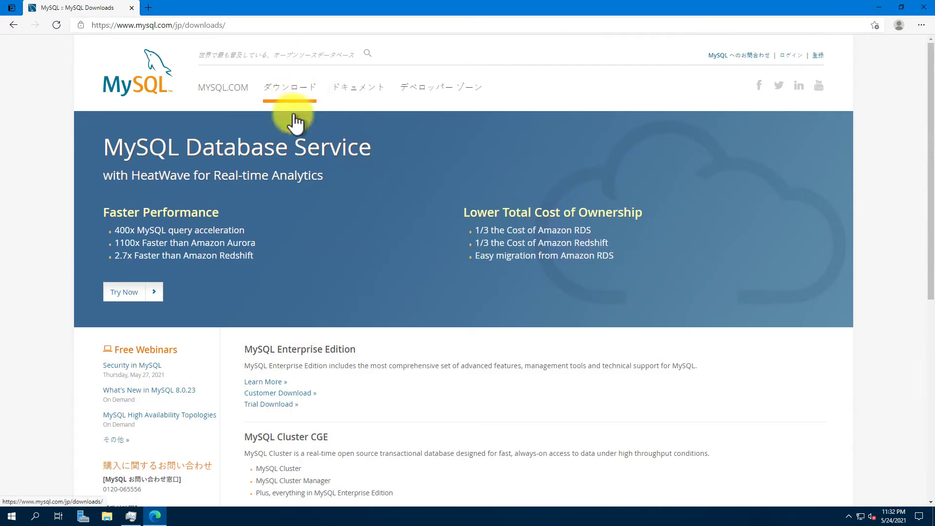
scroll(277, 270, "down", 1)
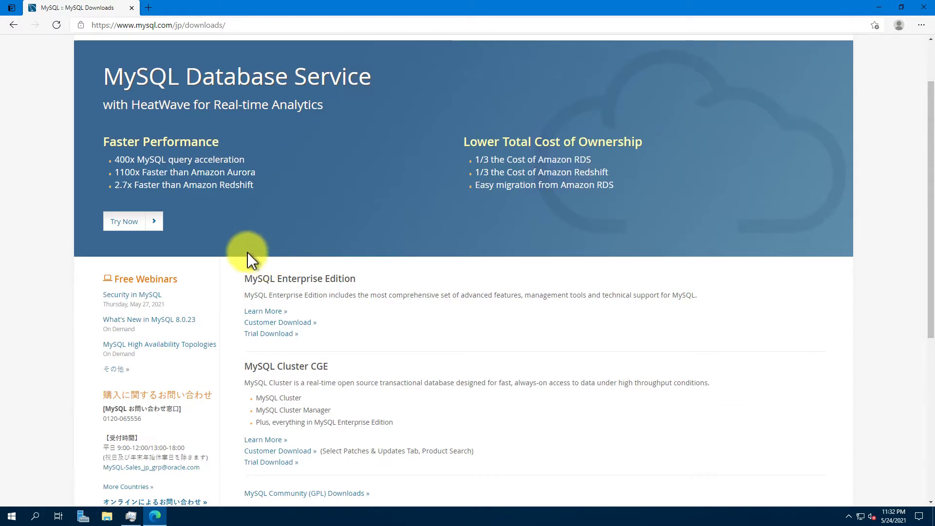
scroll(247, 252, "down", 3)
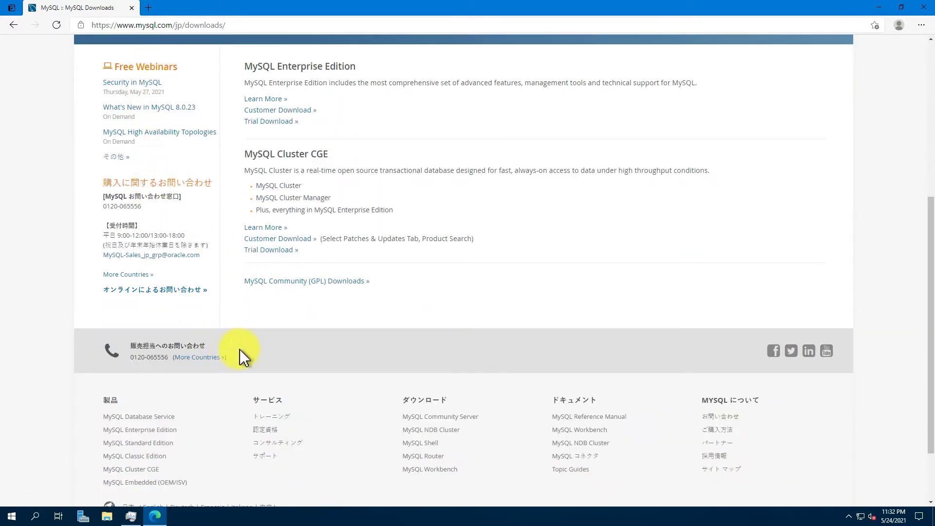
scroll(239, 354, "down", 1)
Step: Download the full 435.7M MySQL Installer from MySQL Community Downloads without signing in
left_click(14, 25)
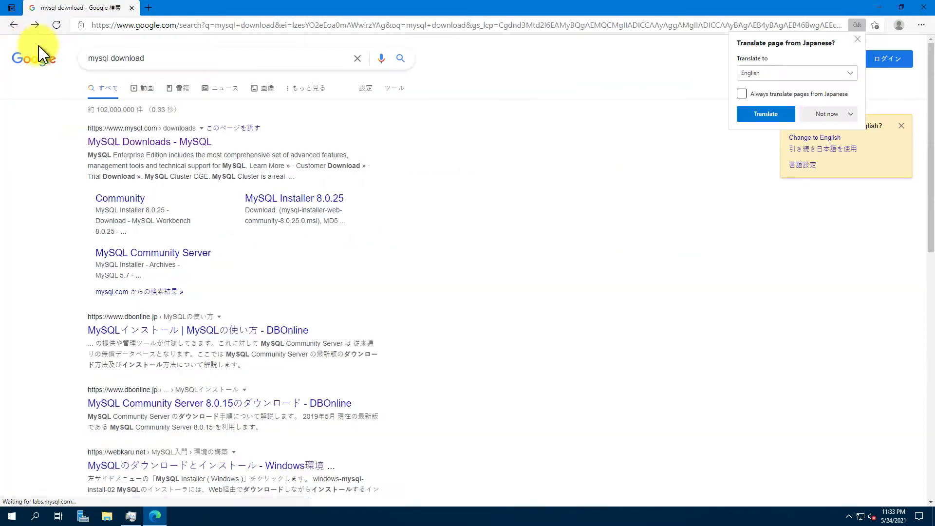
left_click(136, 200)
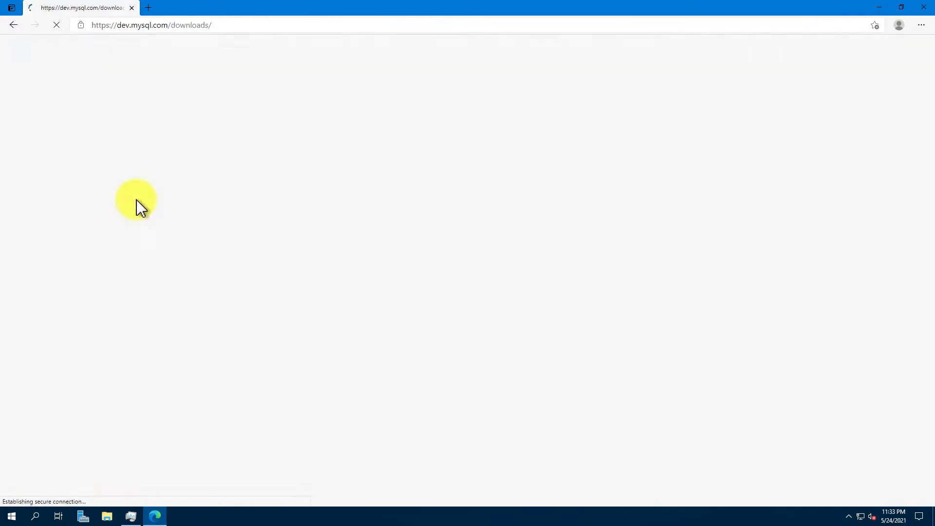
left_click(233, 234)
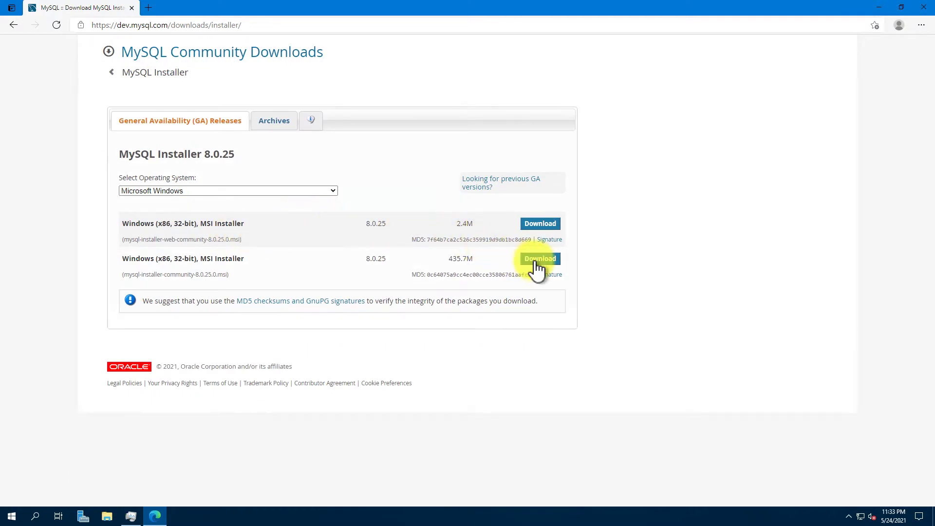
left_click(538, 259)
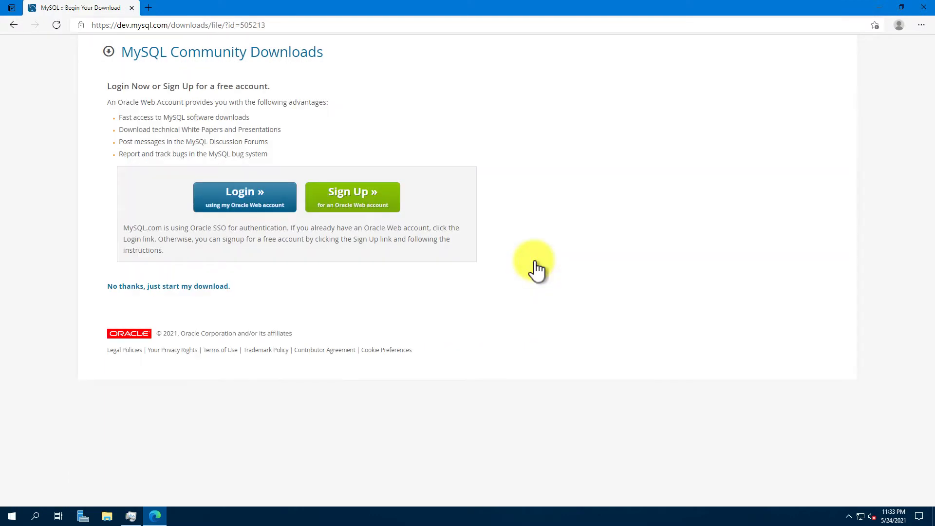
left_click(205, 288)
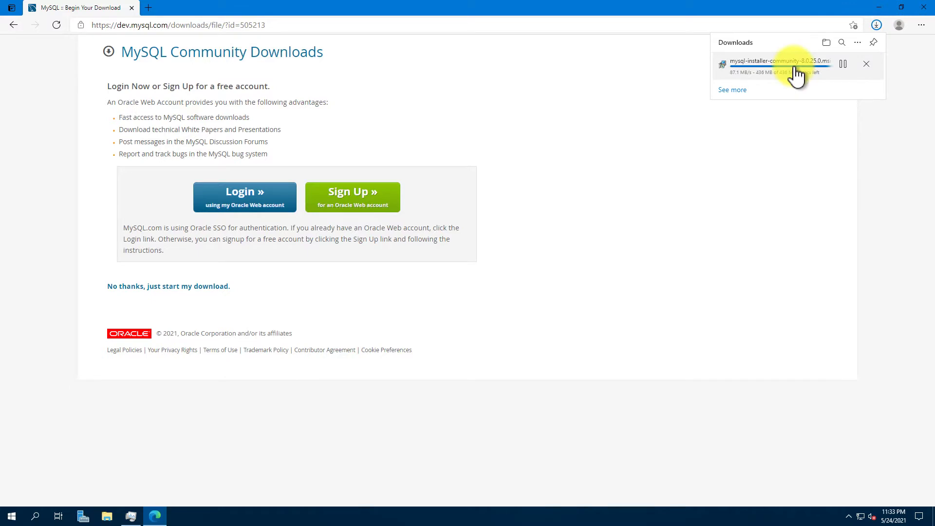
left_click(149, 7)
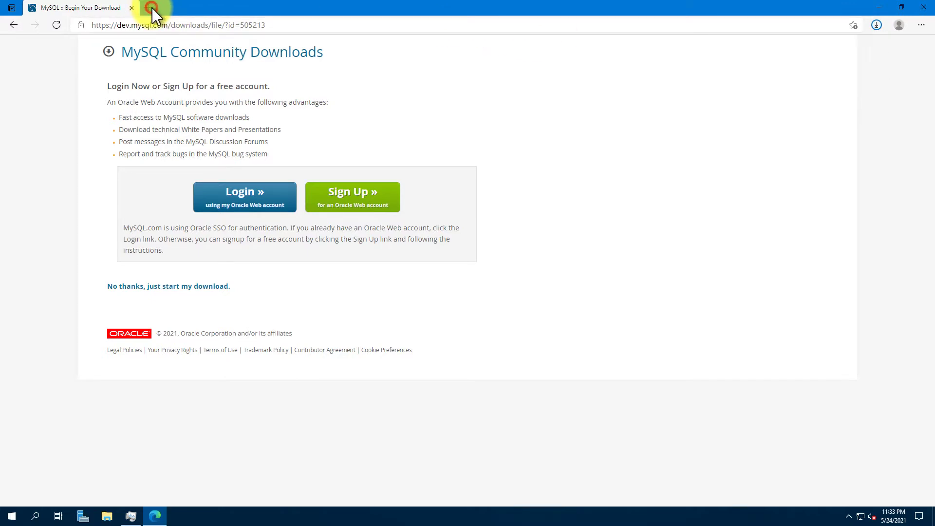
Step: Search for 'phpmyadmin' and download phpMyAdmin 5.1.0 from its downloads page
type("phpmyadmin")
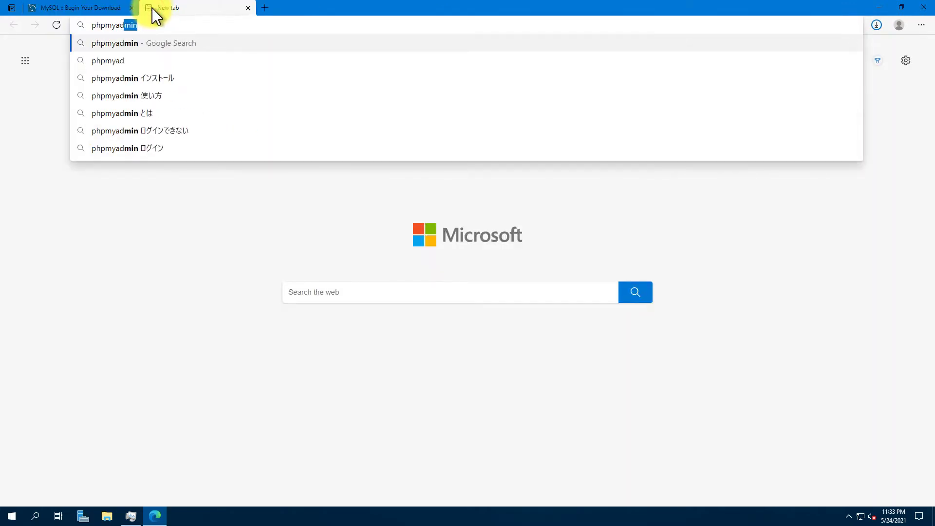
key("Return")
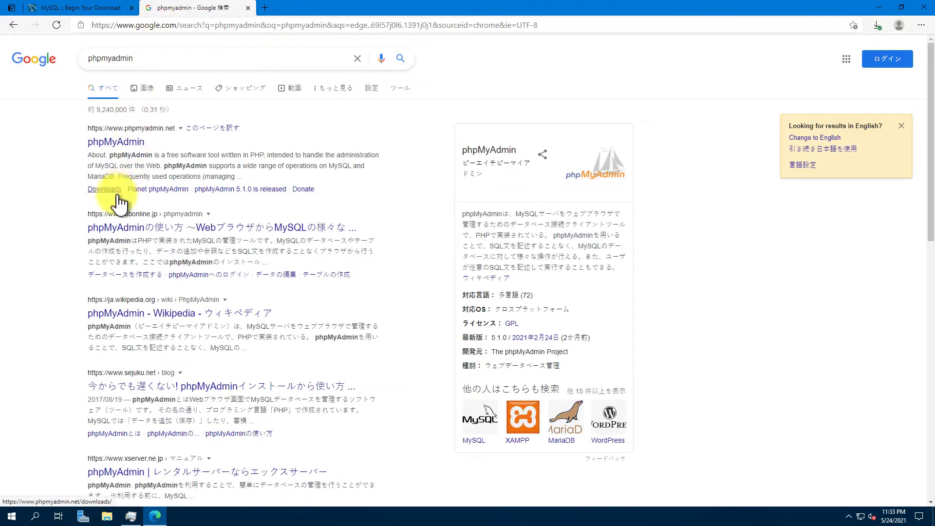
left_click(121, 191)
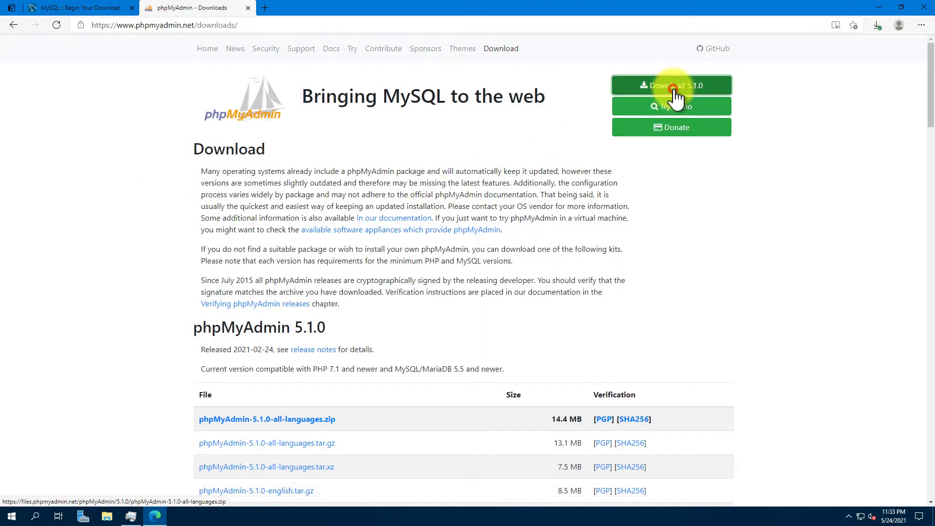
left_click(675, 90)
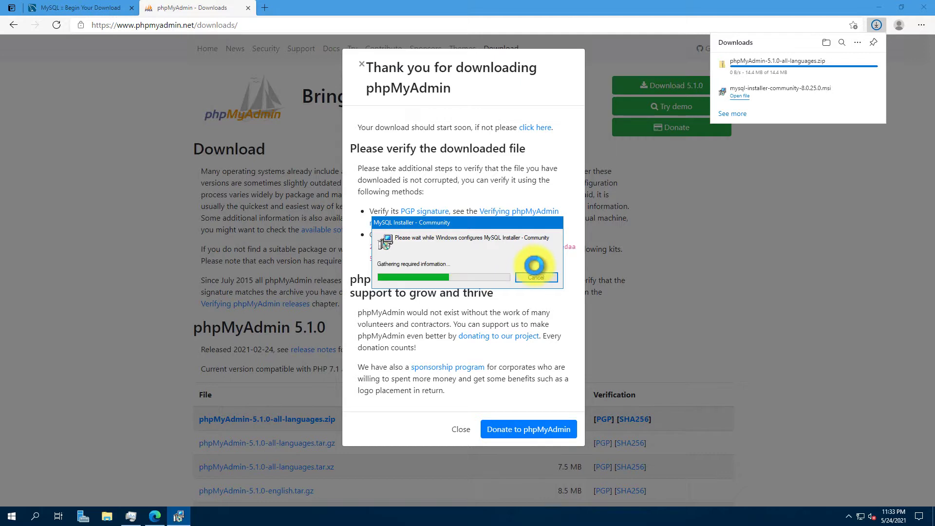
Step: Open the 'Verifying phpMyAdmin releases' documentation page
left_click(463, 212)
left_click(507, 212)
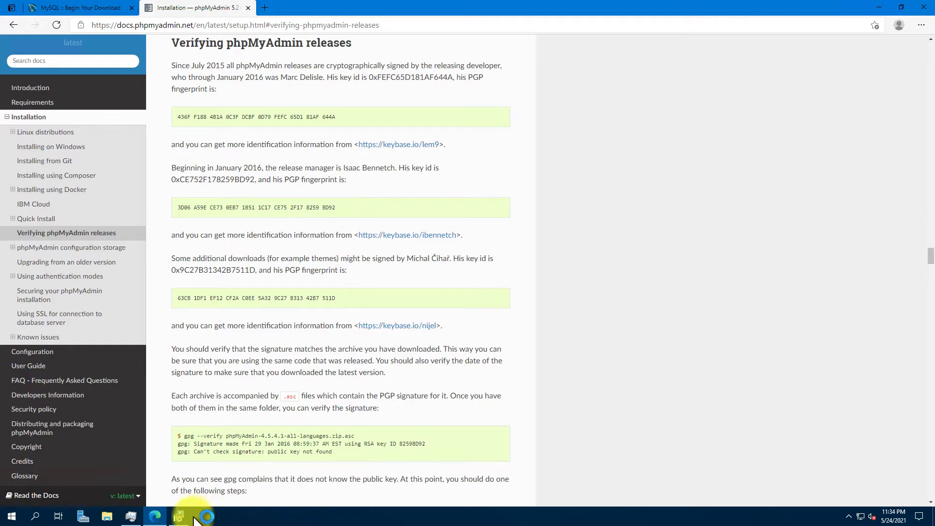
left_click(878, 7)
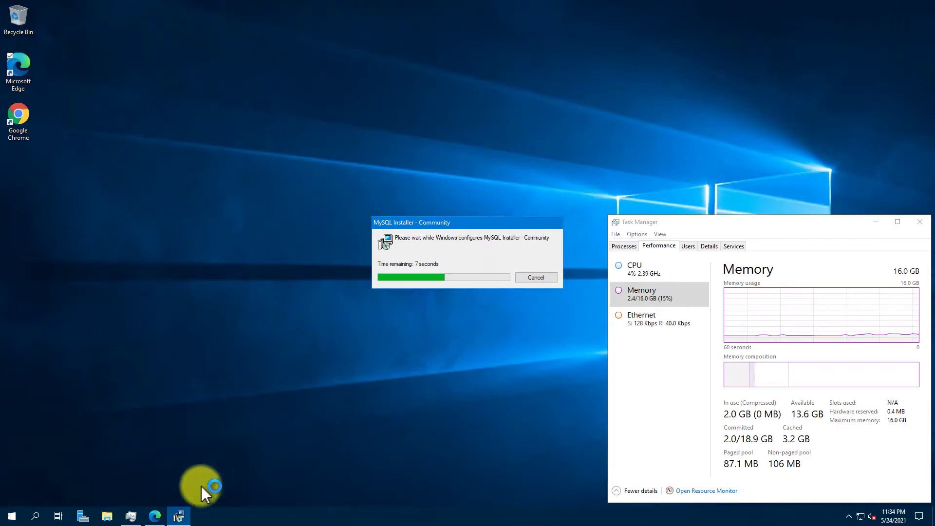
Step: Open phpMyAdmin-5.1.0-all-languages.zip from the Downloads folder in File Explorer, then minimize Explorer
left_click(107, 517)
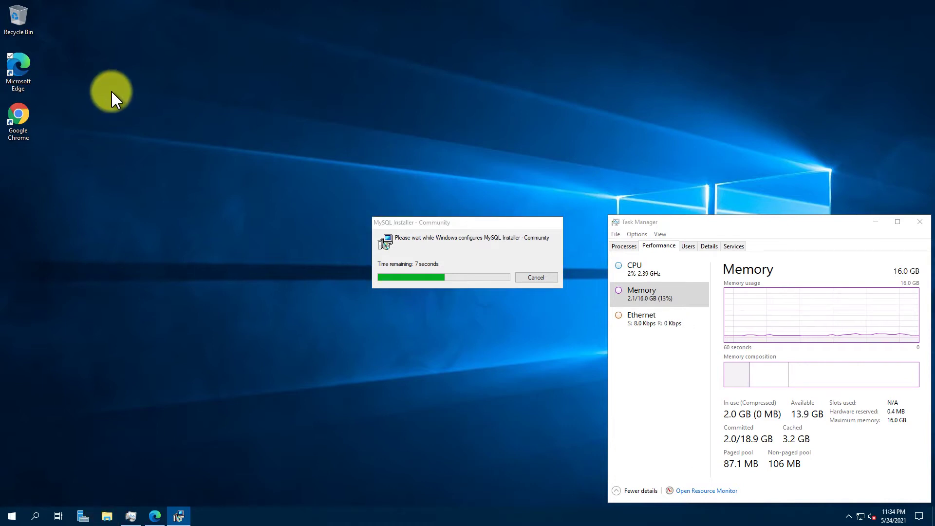
left_click(154, 516)
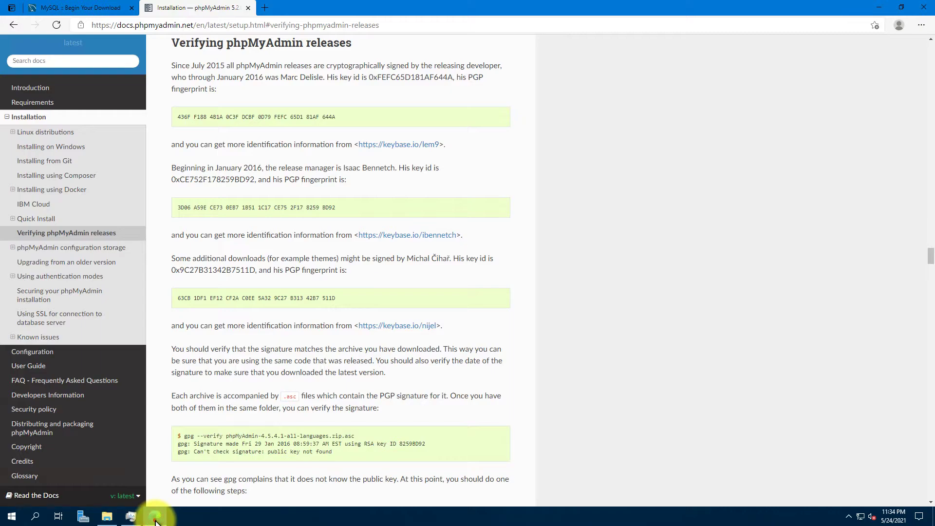
left_click(154, 517)
left_click(104, 138)
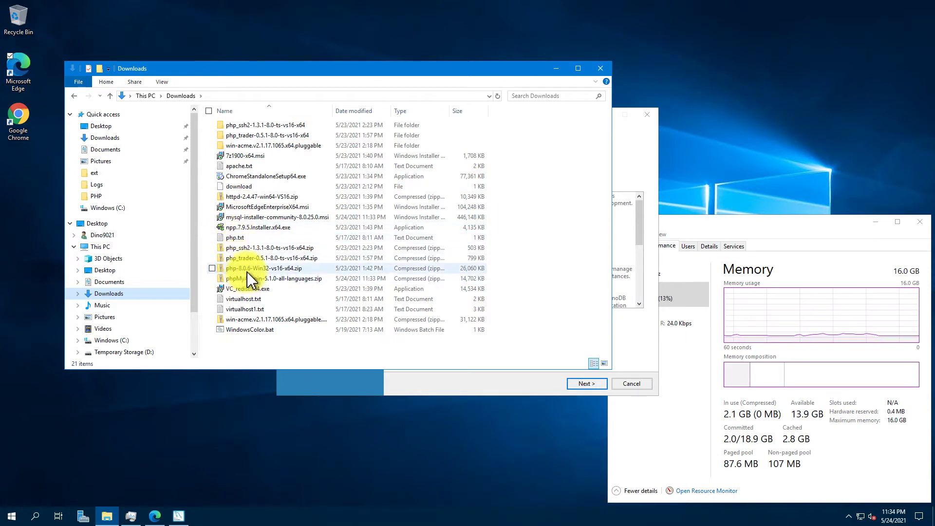
left_click(268, 280)
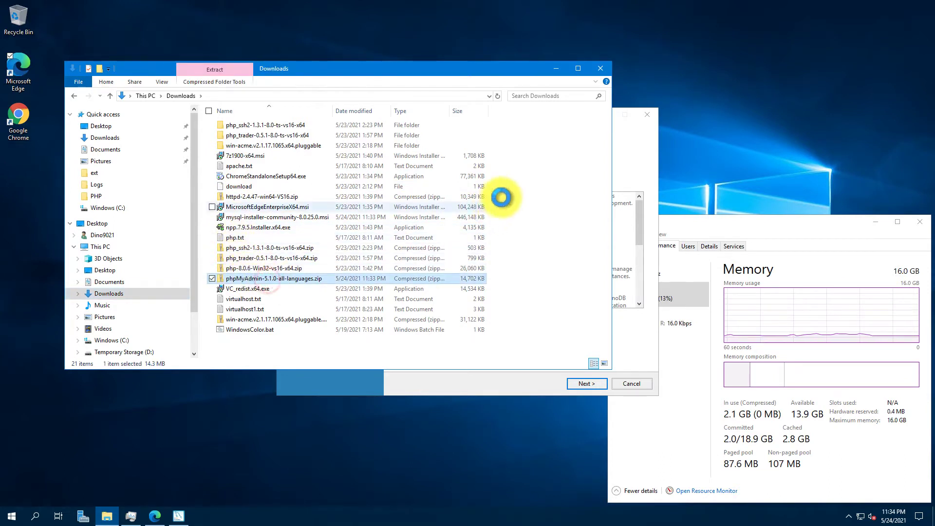
key("Return")
left_click(557, 71)
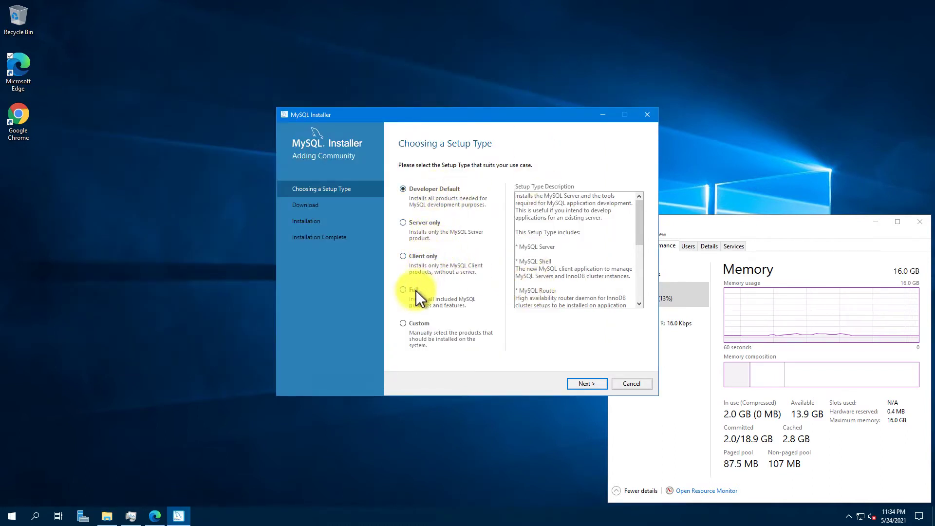
Step: Preview the Custom setup's product step, then return to Developer Default
left_click(414, 325)
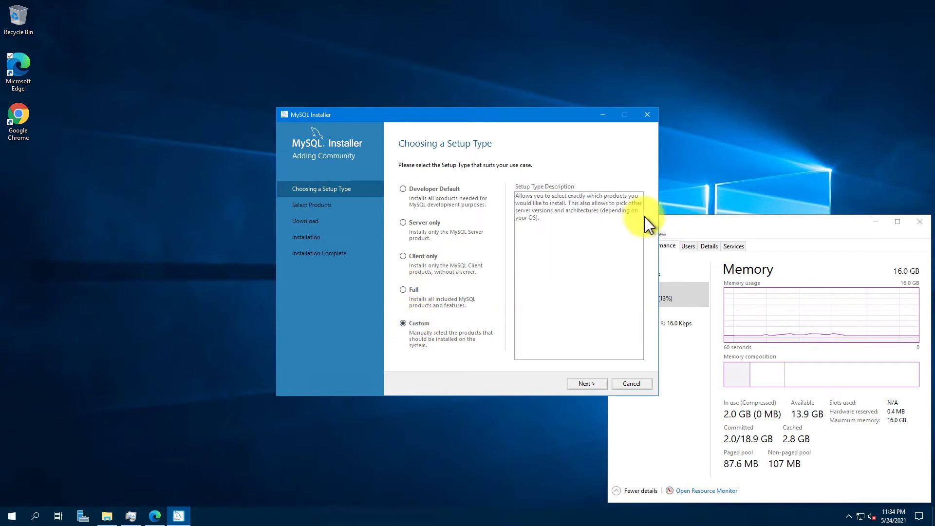
left_click(588, 384)
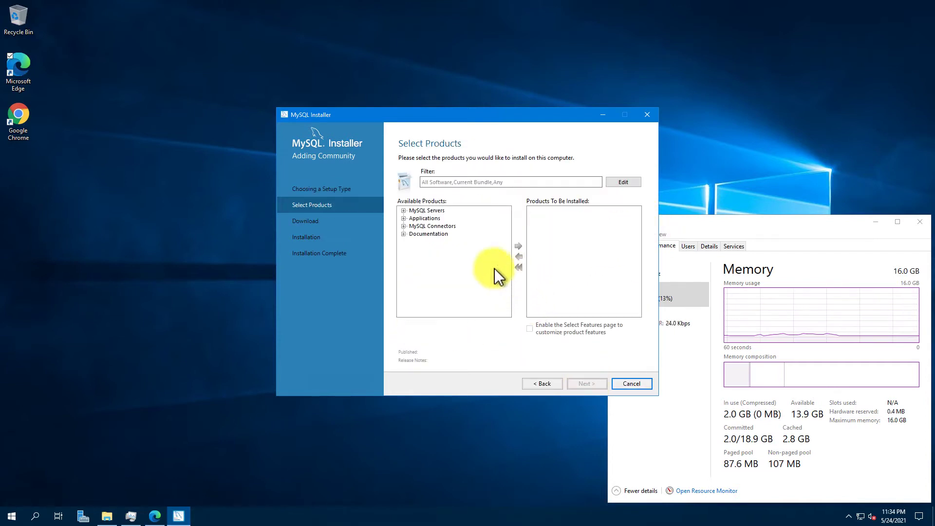
left_click(533, 383)
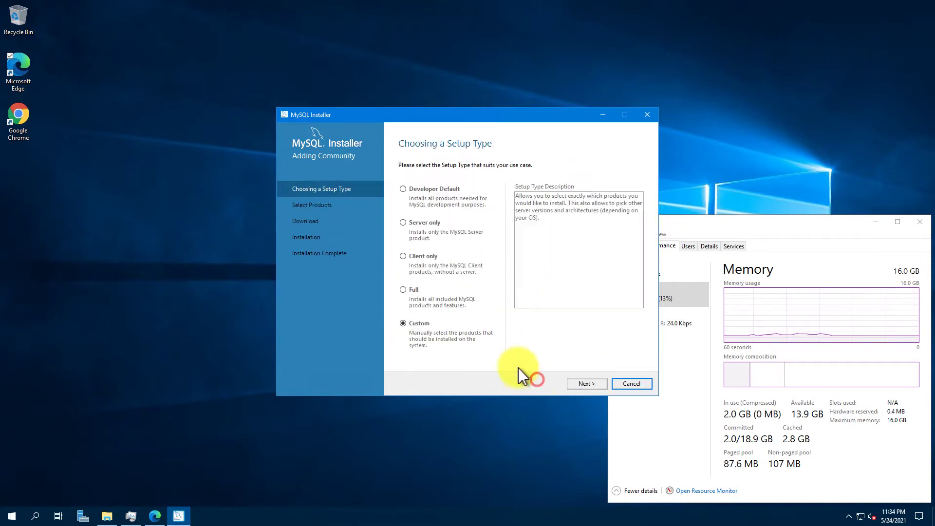
left_click(414, 190)
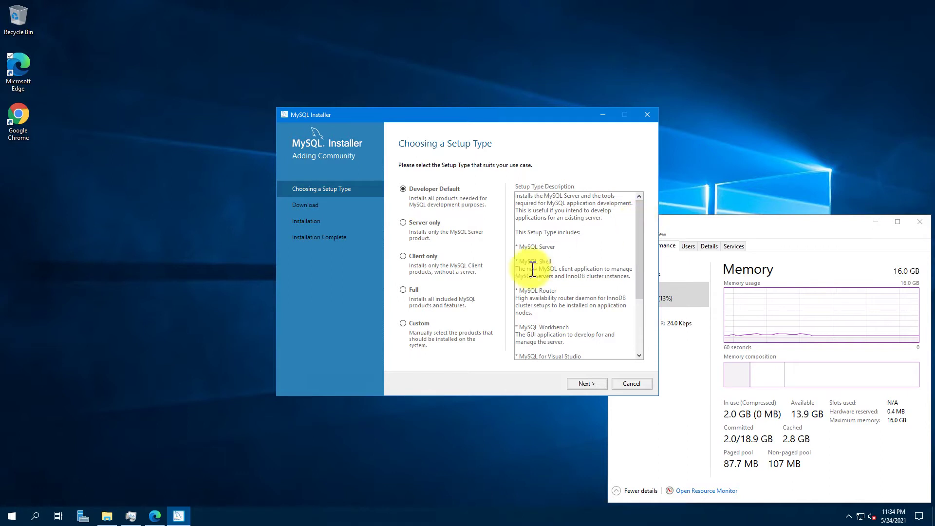
Step: Review Developer Default's included products, marking MySQL Shell and Workbench, then choose Custom
left_click(555, 247)
mouse_move(519, 261)
left_mouse_down()
mouse_move(563, 258)
mouse_move(574, 271)
mouse_move(526, 270)
left_mouse_up()
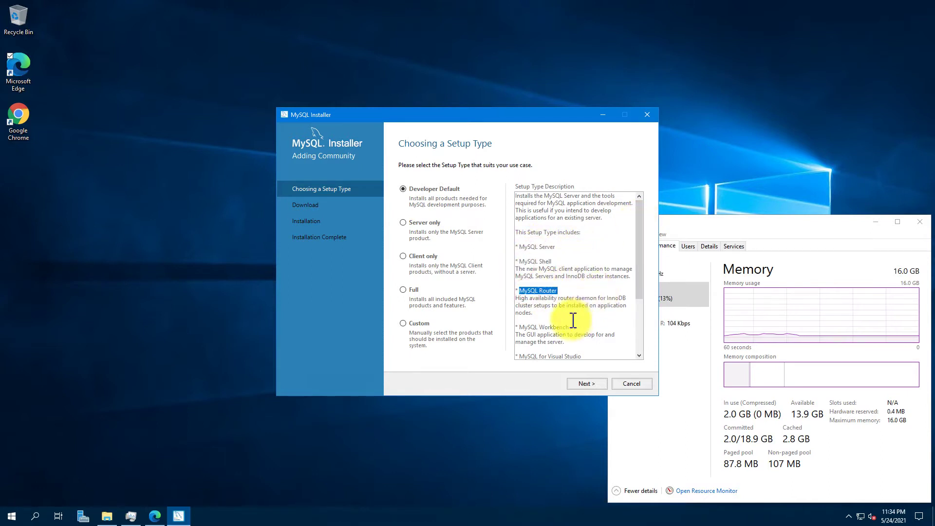
left_click_drag(519, 327, 570, 328)
left_click_drag(639, 282, 635, 348)
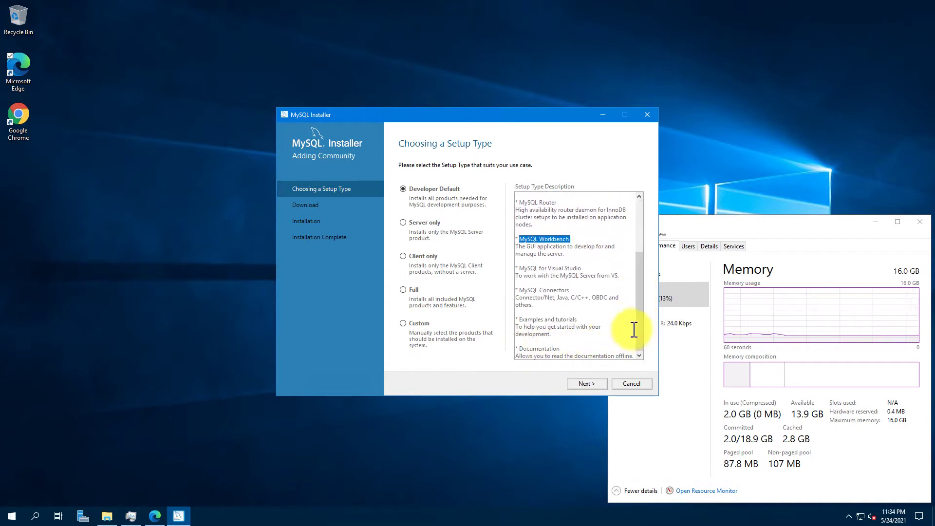
left_click_drag(639, 319, 638, 266)
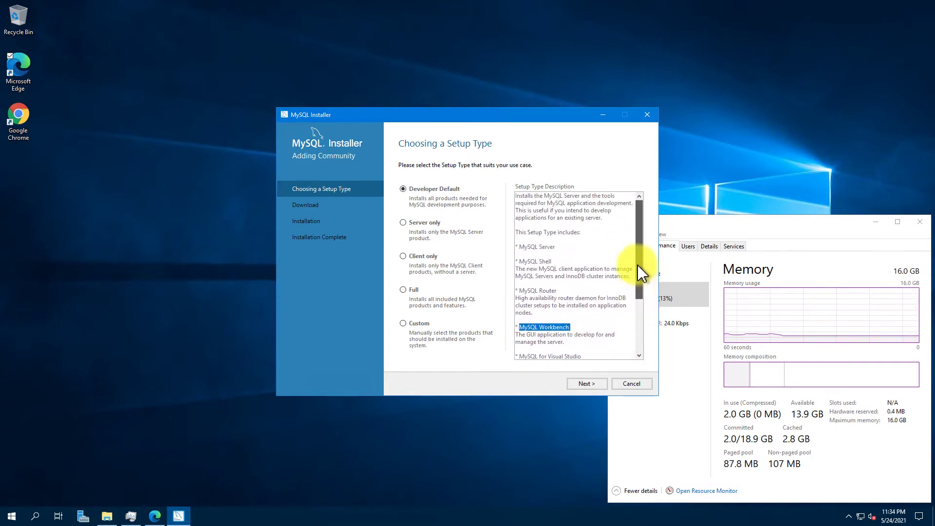
double_click(545, 262)
double_click(552, 327)
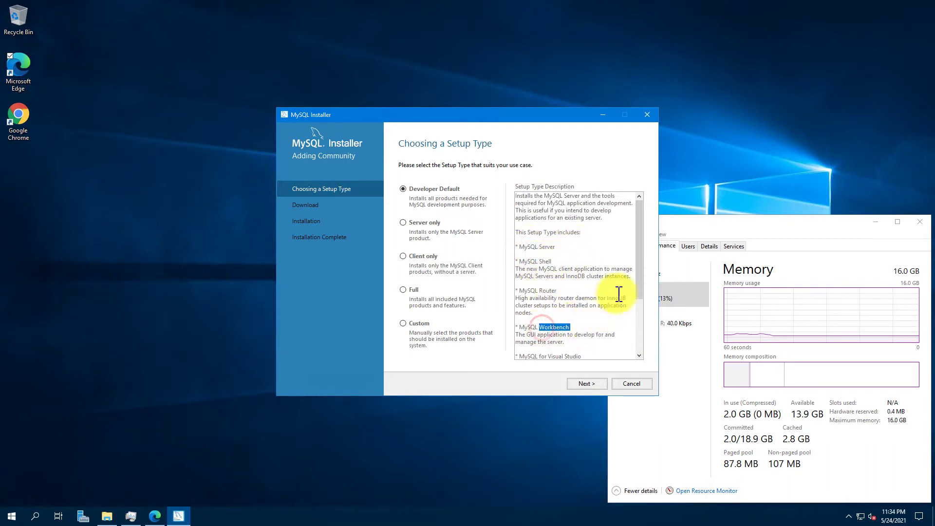
left_click_drag(636, 268, 640, 339)
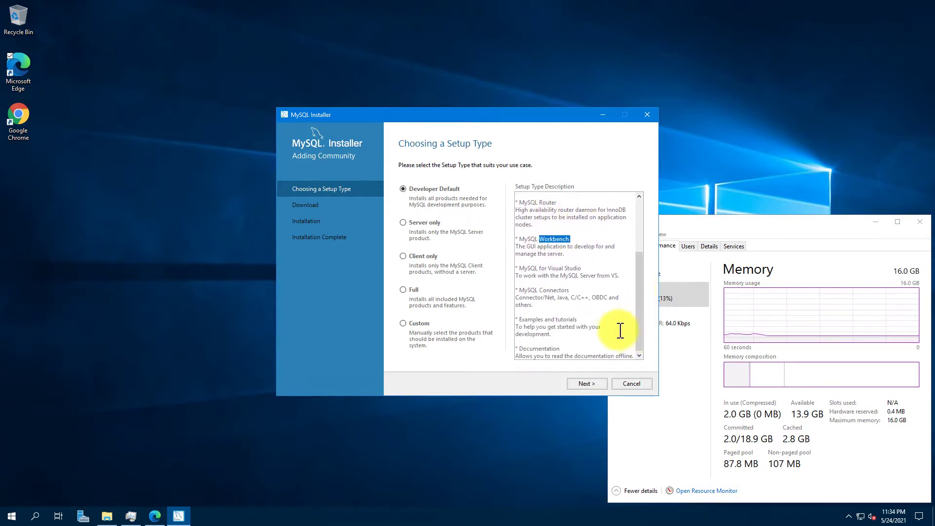
left_click(421, 323)
Step: Add MySQL Server 8.0.25 - X64 to the install list
left_click(598, 385)
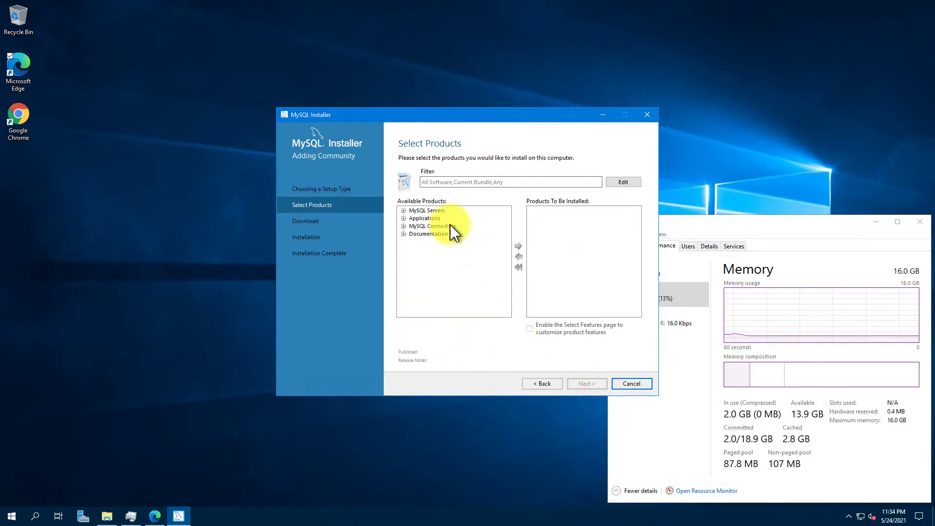
left_click(403, 210)
left_click(413, 218)
left_click(422, 226)
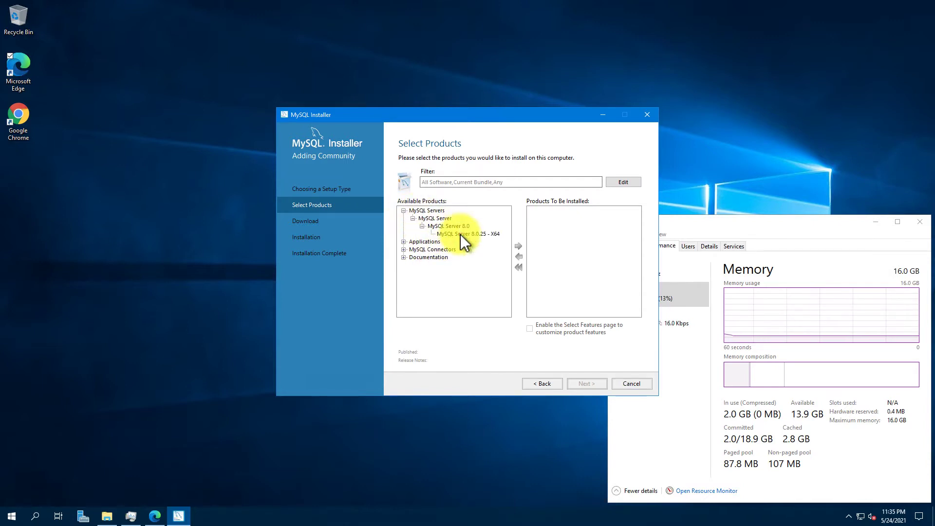
left_click(465, 234)
left_click(518, 246)
Step: Add MySQL Workbench 8.0.25 - X64 and MySQL Shell 8.0.25 - X64 to the install list
left_click(403, 241)
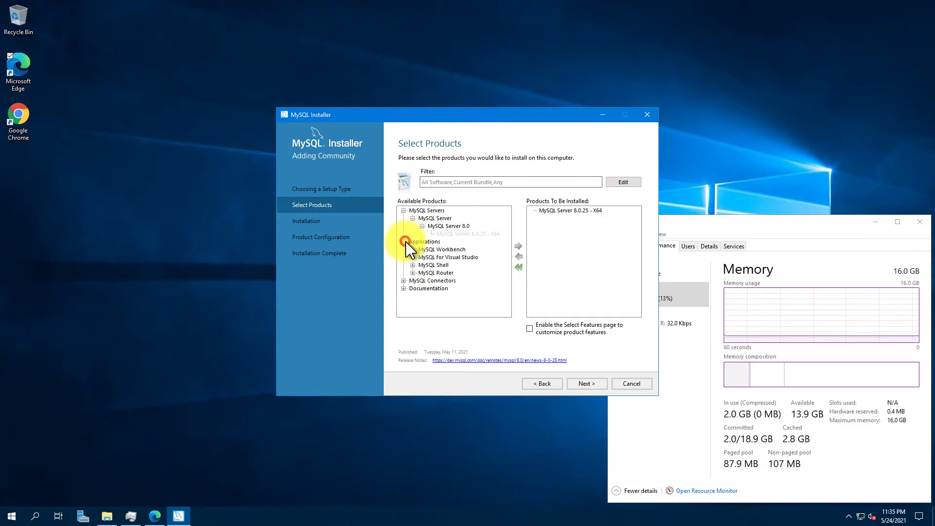
left_click(413, 250)
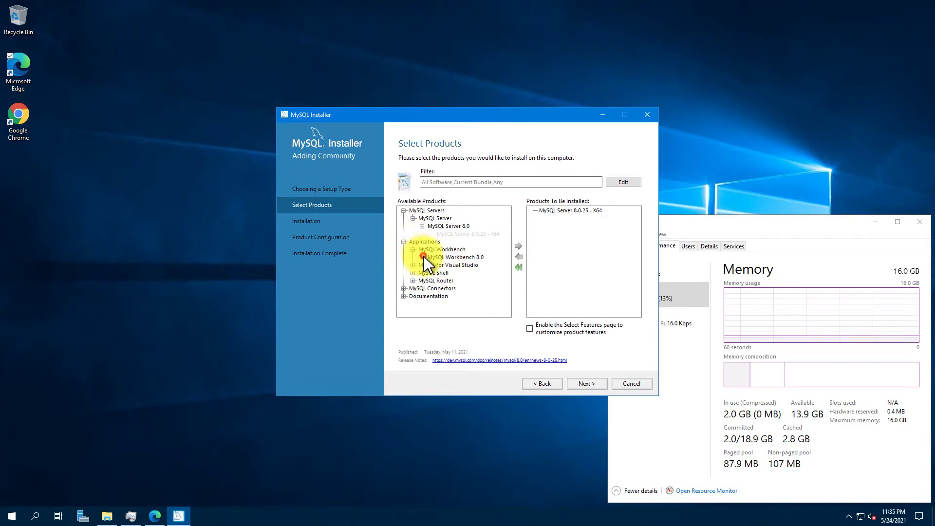
left_click(422, 257)
left_click(482, 265)
left_click(518, 246)
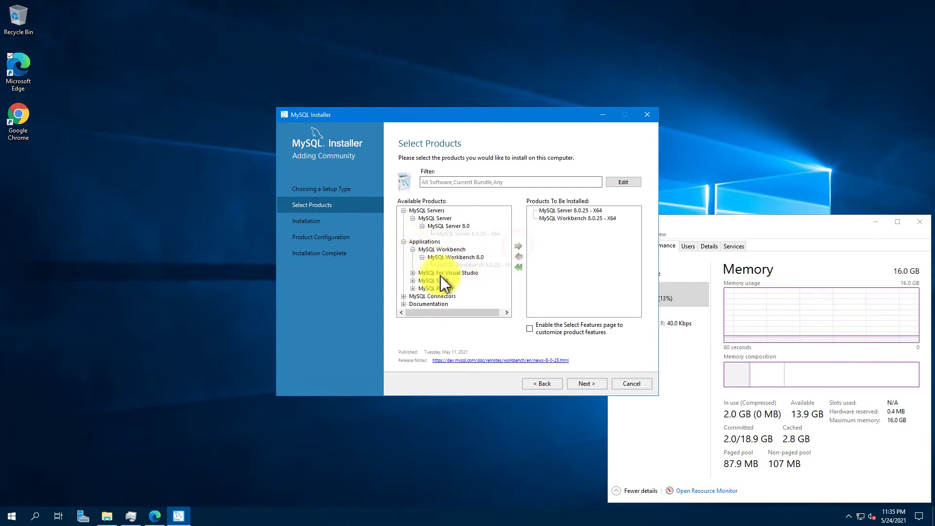
left_click(412, 281)
left_click(422, 289)
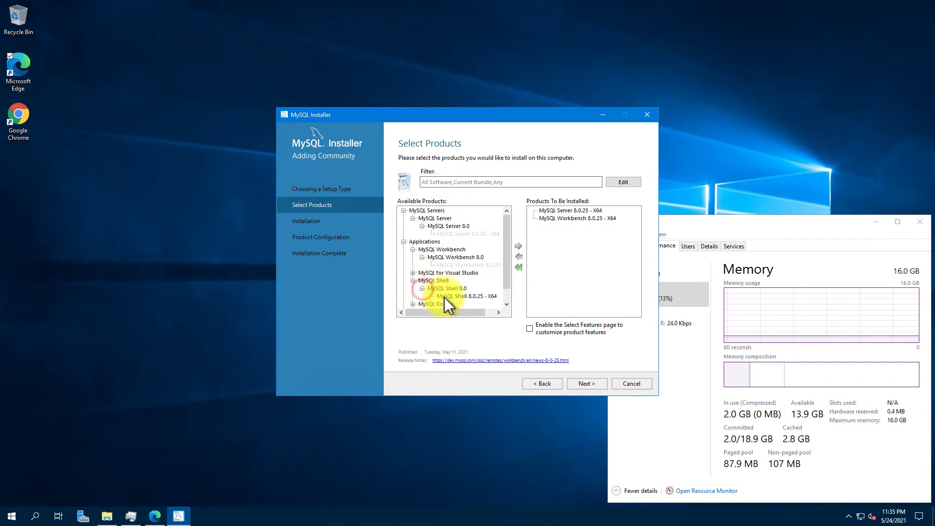
left_click(460, 296)
left_click(518, 245)
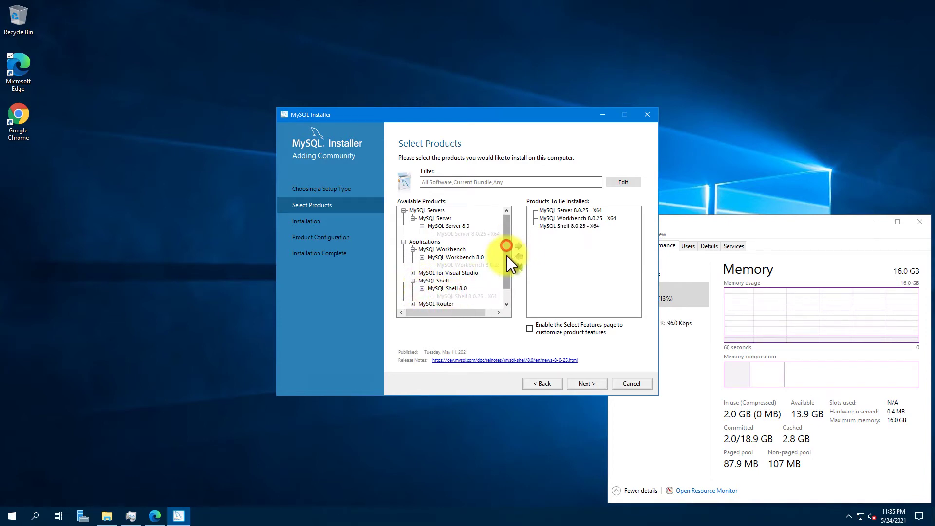
Step: Add Connector/ODBC 8.0.25 - X64 to the install list, exposing MySQL Router 8.0 along the way
scroll(504, 273, "down", 1)
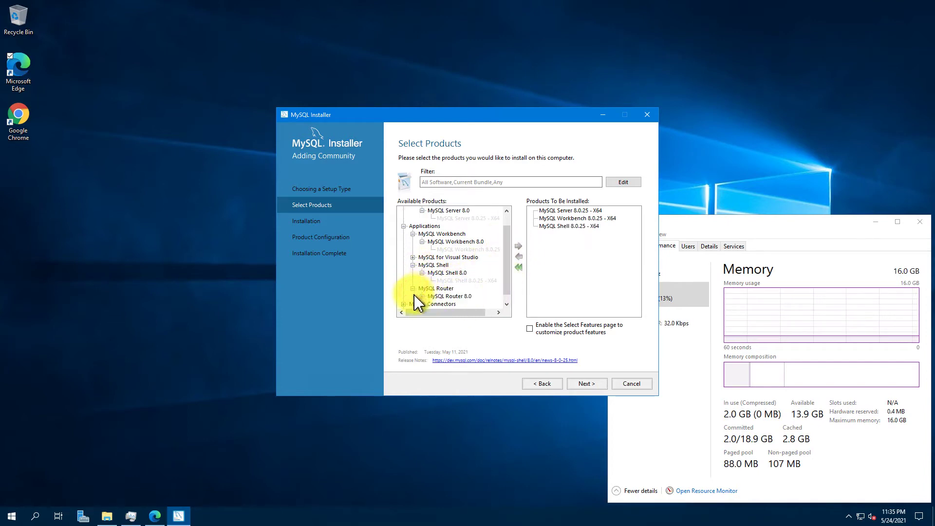
left_click(422, 296)
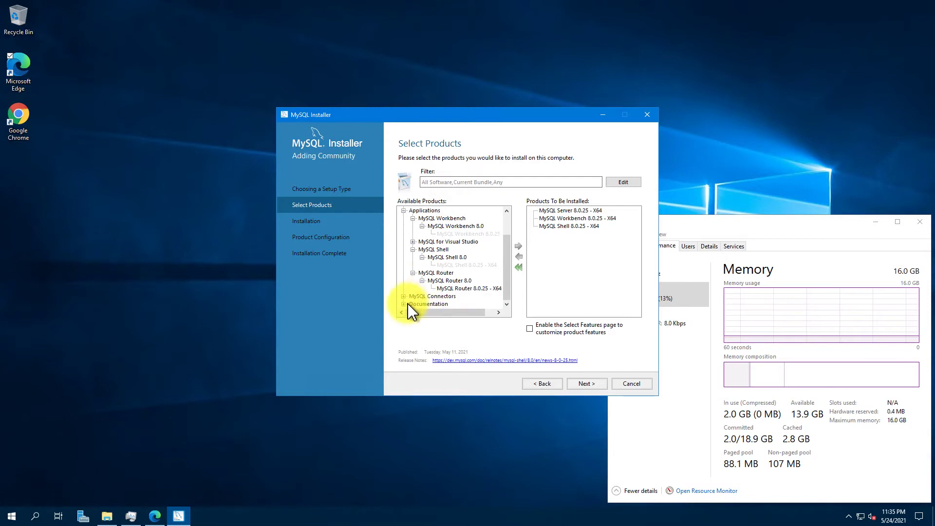
left_click(404, 304)
left_click(404, 280)
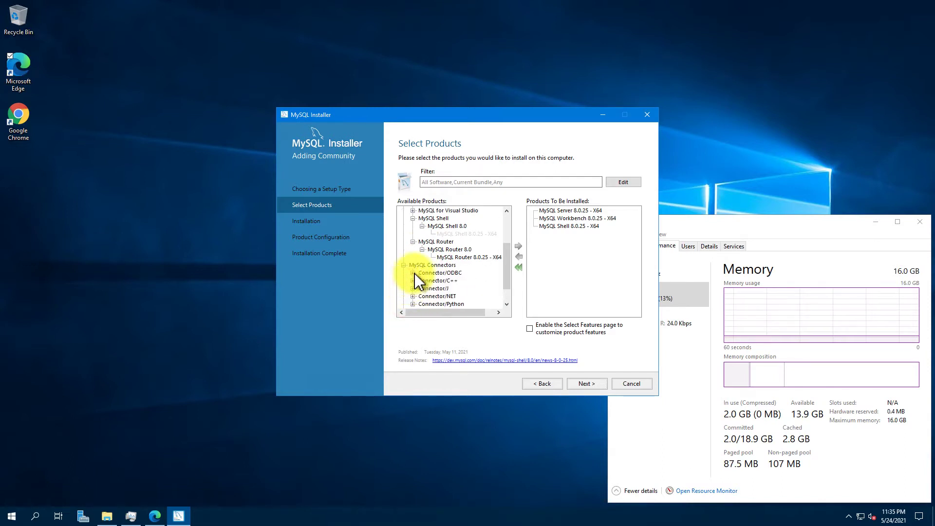
left_click(413, 273)
left_click(422, 280)
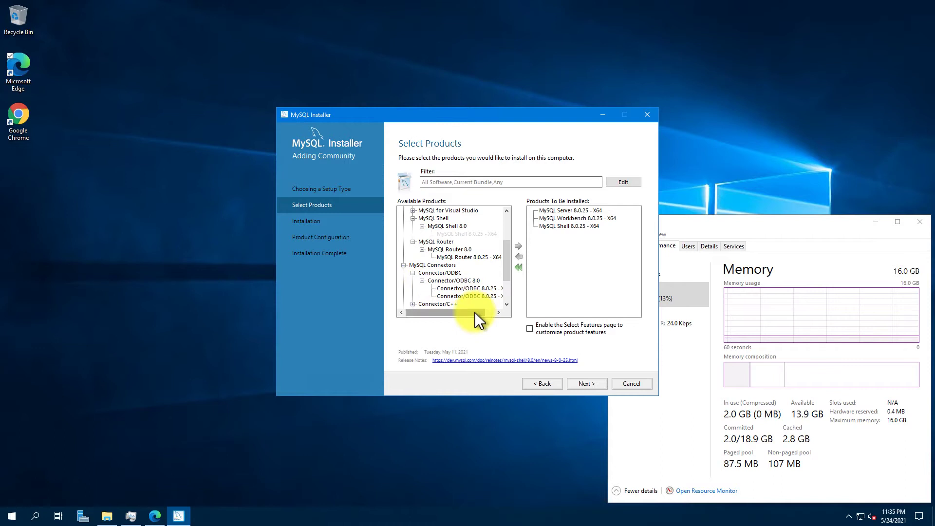
left_click(492, 290)
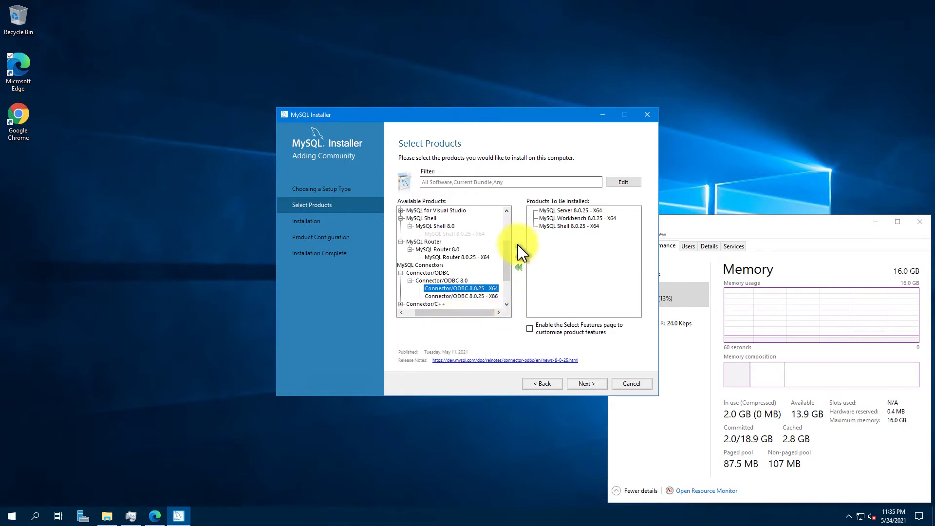
left_click(519, 246)
left_click_drag(507, 261, 510, 288)
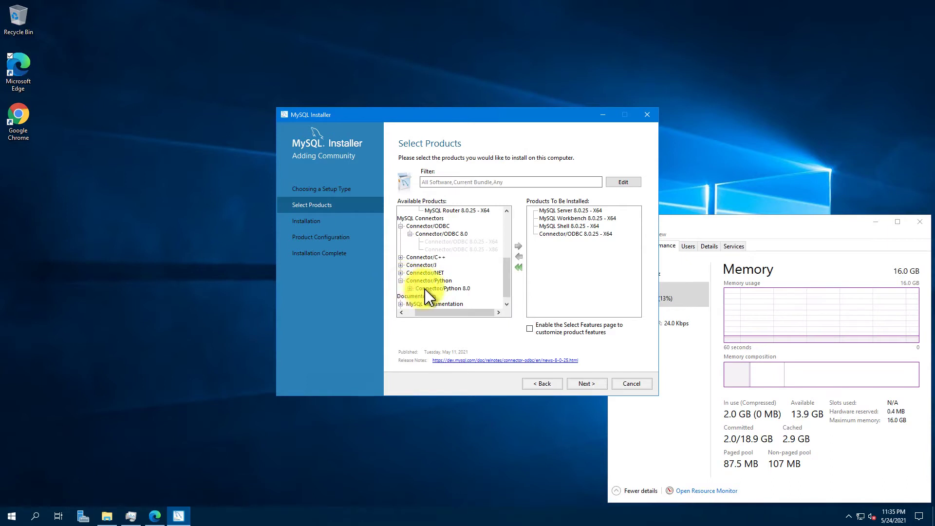
Step: Select Connector/NET 8.0.25 - X86 under Connector/NET 8.0 for adding
left_click(400, 280)
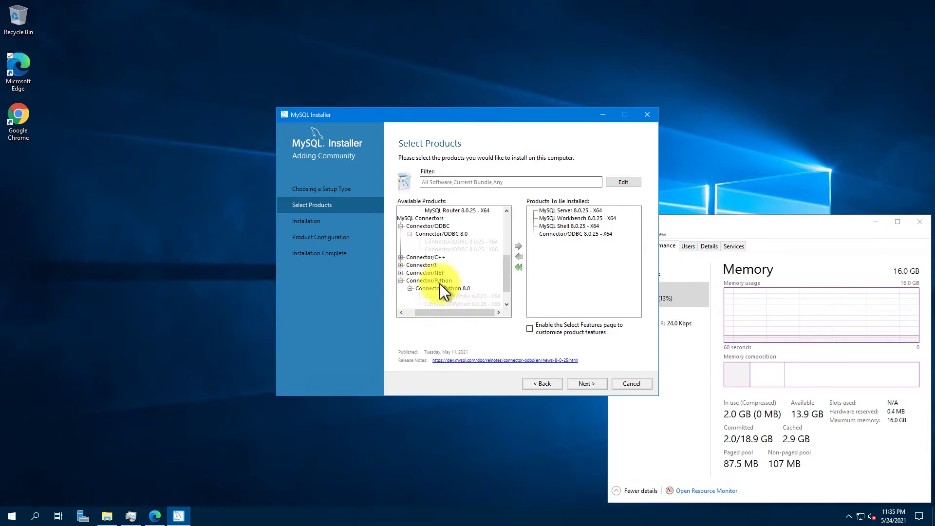
left_click(400, 273)
left_click(410, 281)
left_click(452, 288)
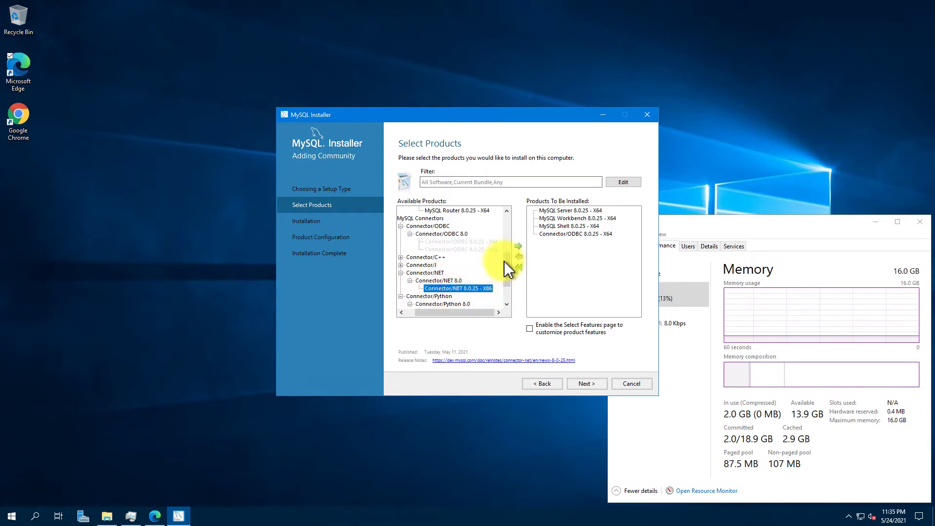
Step: Add Connector/NET 8.0.25 - X86 and MySQL Router, browsing the Documentation and Samples groups
left_click_drag(506, 268, 507, 288)
left_click(520, 245)
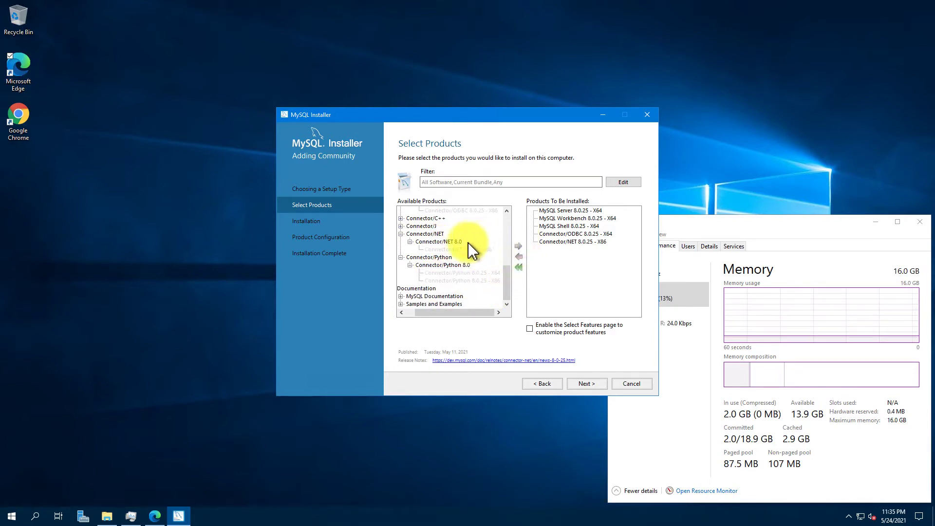
left_click_drag(507, 290, 507, 251)
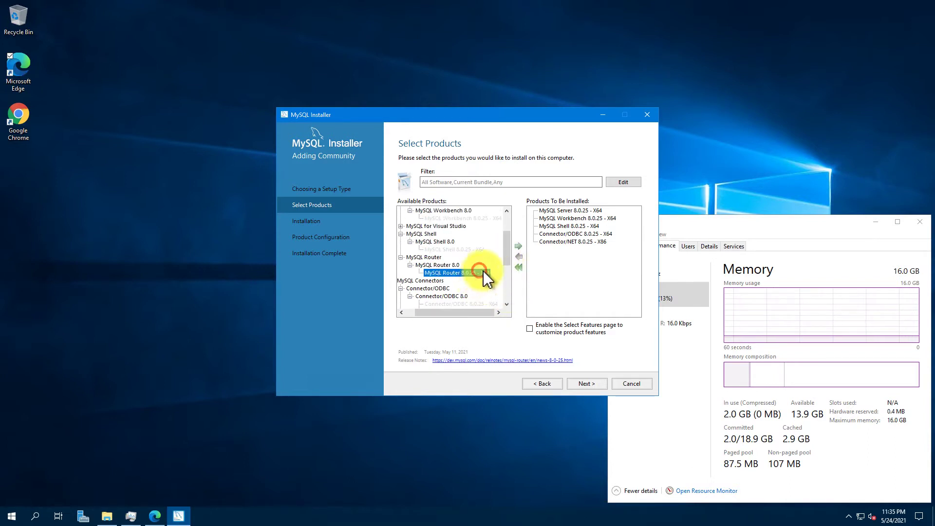
left_click_drag(507, 254, 508, 290)
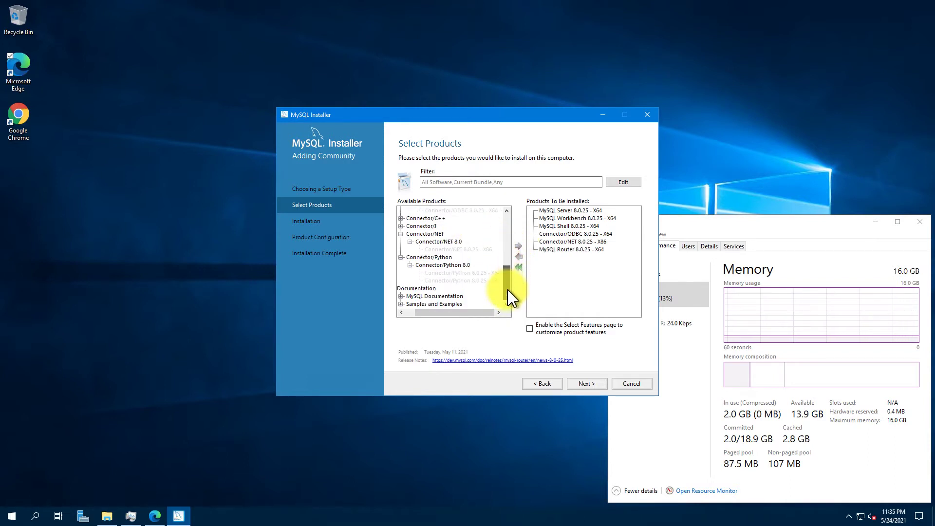
left_click(401, 296)
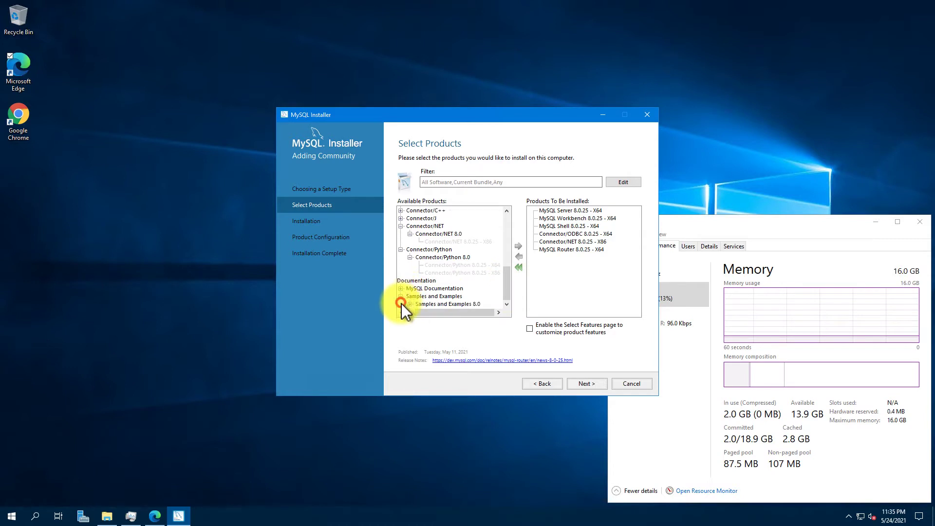
left_click(412, 297)
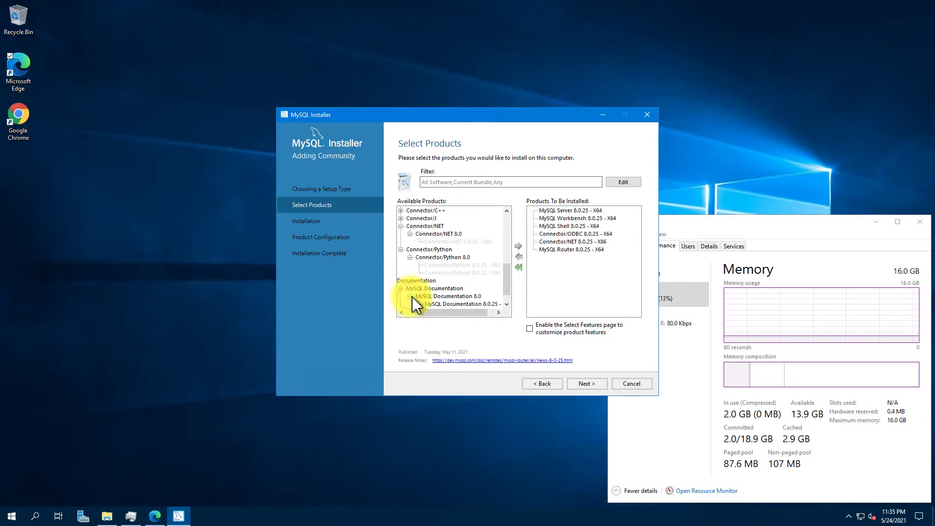
double_click(415, 302)
left_click(412, 306)
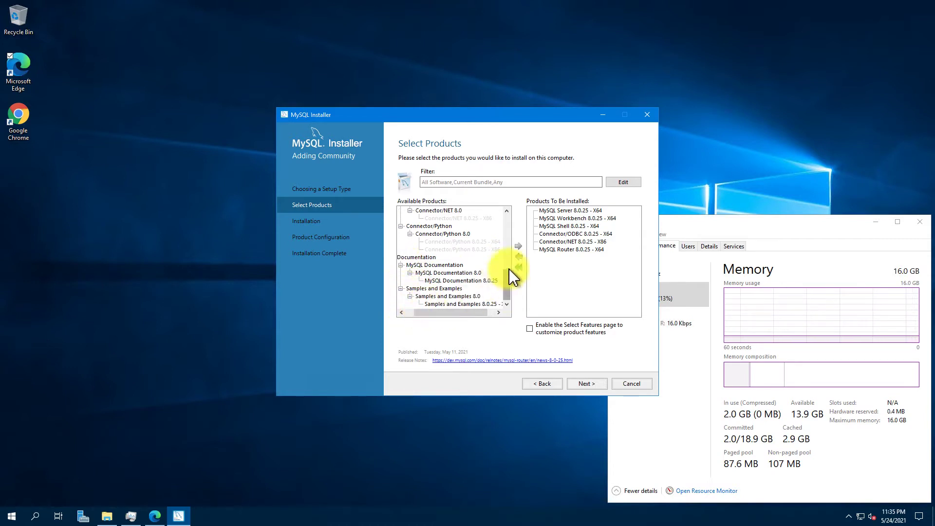
left_click_drag(506, 276, 507, 251)
Step: Add Connector/C++ 8.0.25 - X64 and enable the Select Features page
left_click(401, 264)
left_click(410, 273)
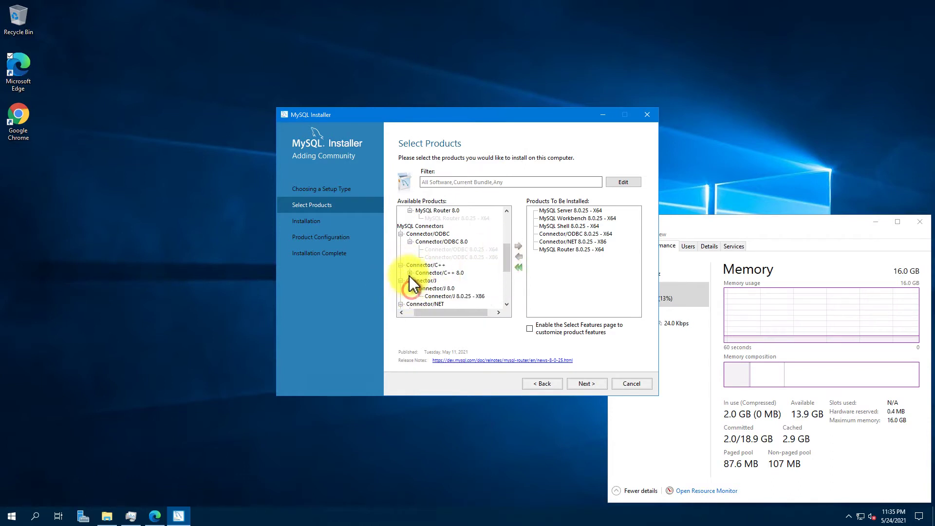
mouse_move(510, 259)
left_mouse_down()
mouse_move(510, 229)
mouse_move(508, 270)
left_mouse_up()
left_click(480, 242)
left_click(518, 247)
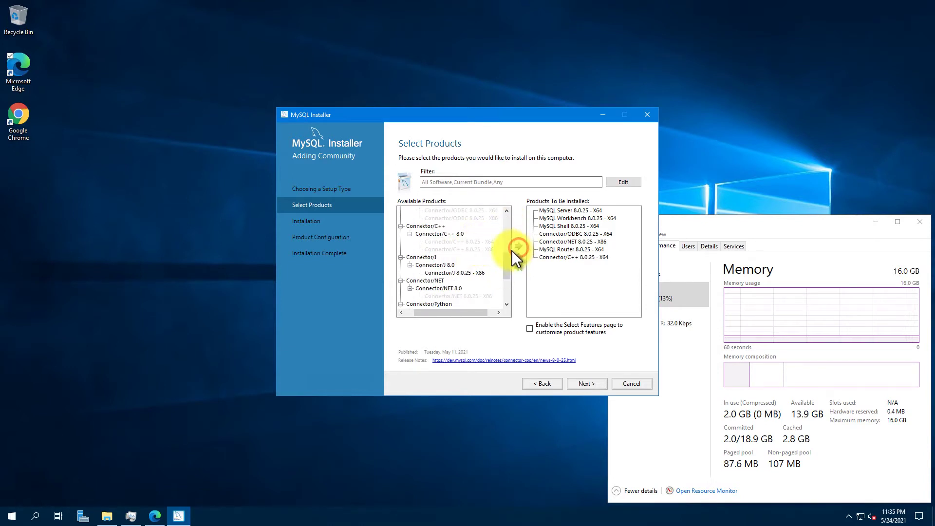
left_click_drag(508, 266, 509, 294)
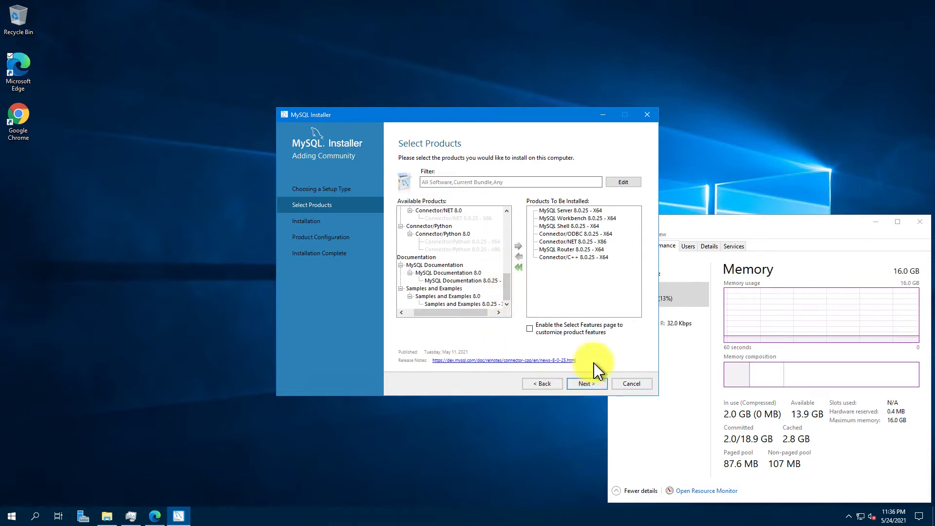
left_click(533, 330)
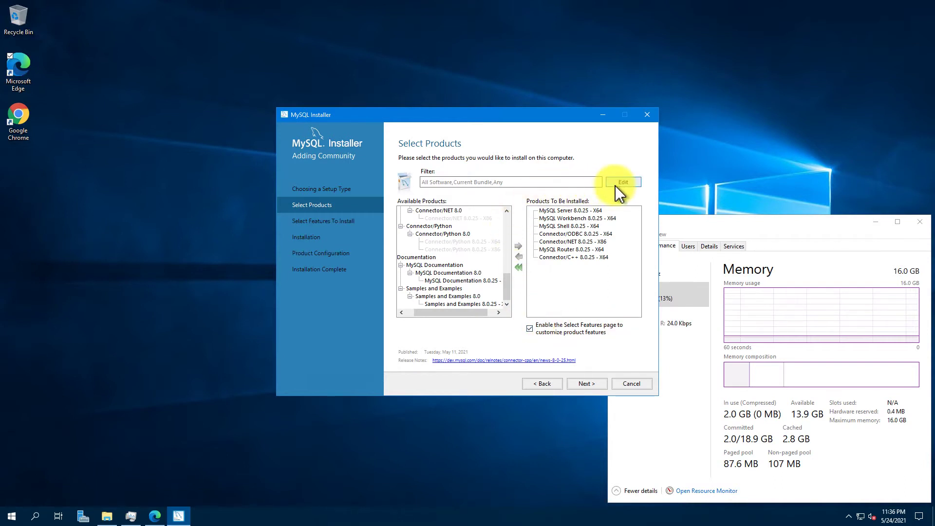
Step: Include the main MySQL Shell feature among the features to install
left_click(589, 385)
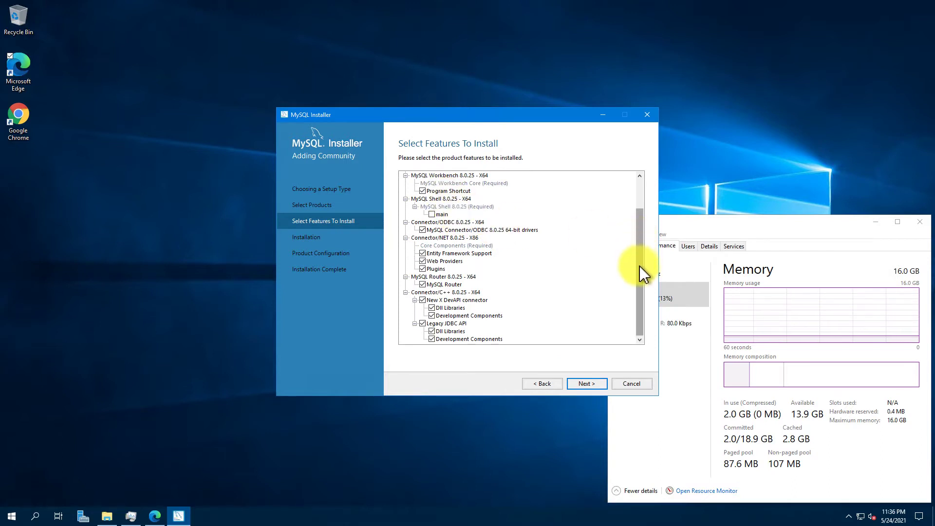
left_click(432, 215)
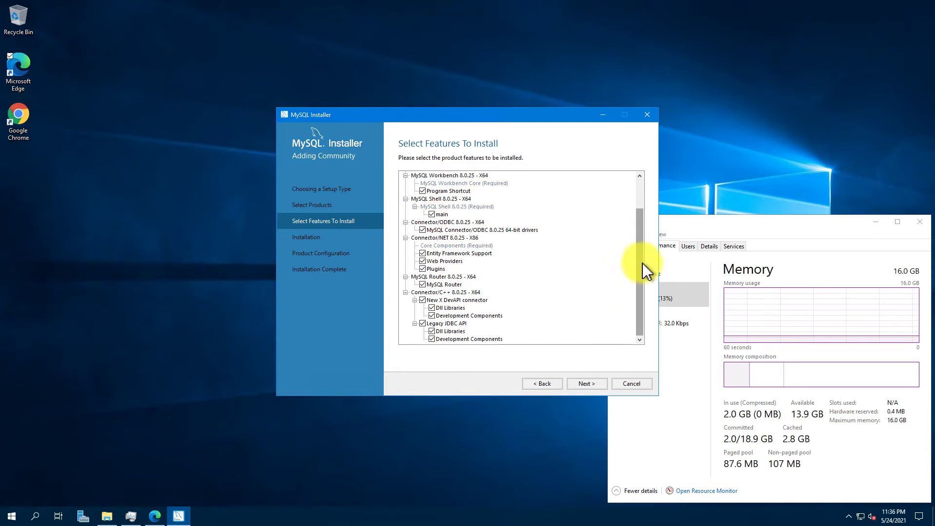
left_click(599, 383)
Step: Go back to Setup Type, then advance through product and feature selection to the installation overview
left_click(545, 388)
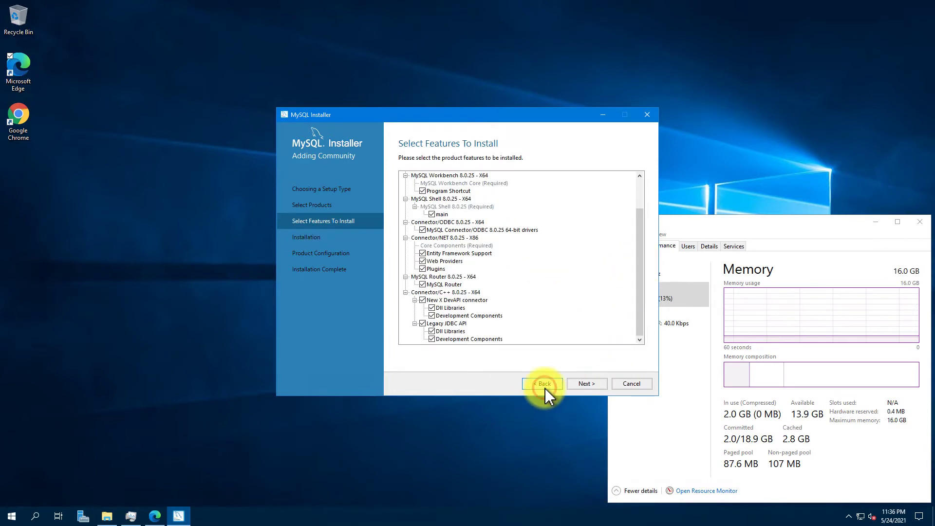
left_click(542, 386)
left_click(543, 387)
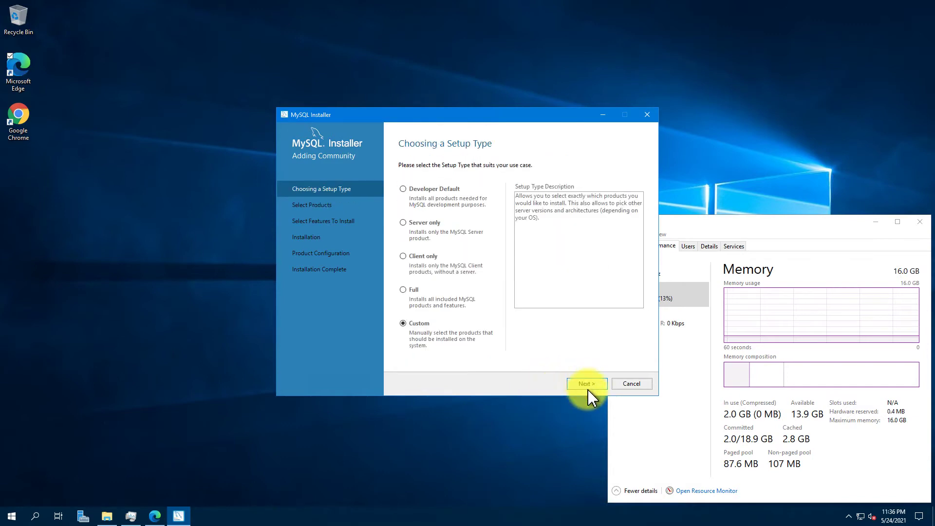
left_click(588, 384)
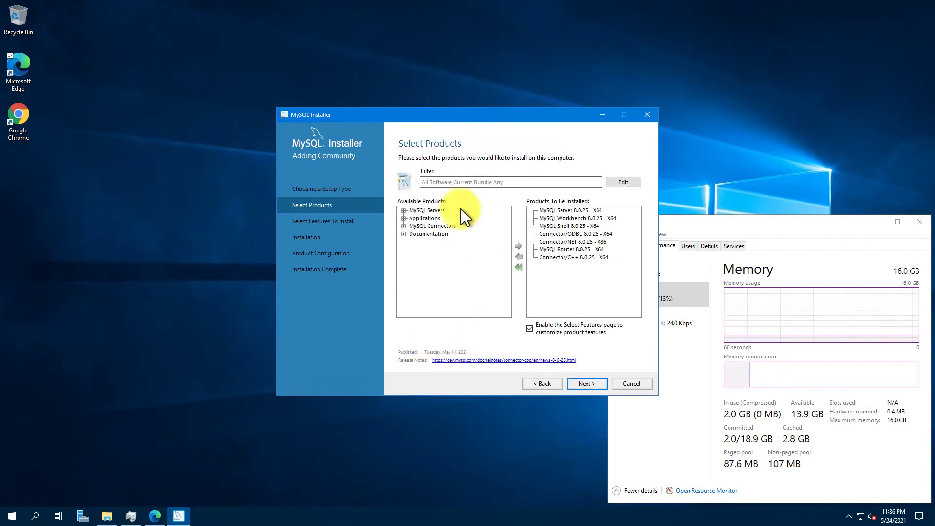
left_click(587, 384)
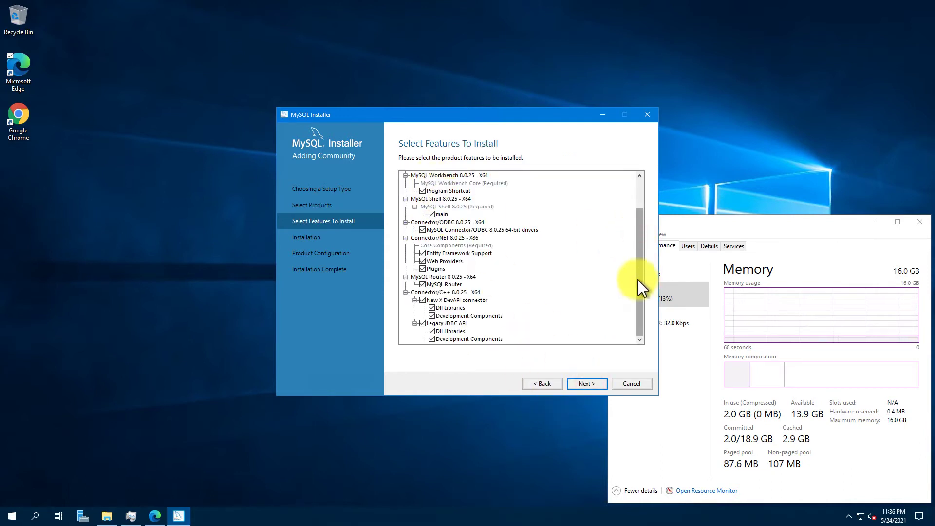
left_click(487, 176)
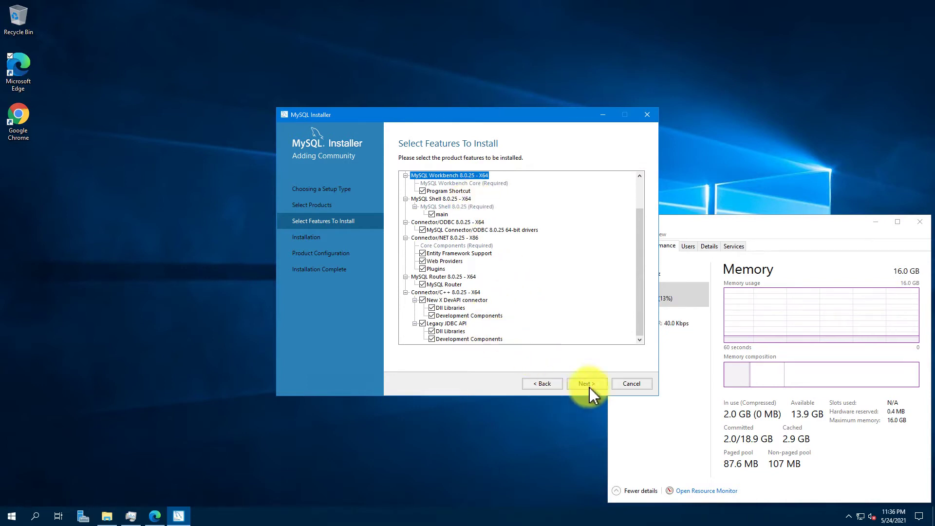
left_click(588, 385)
left_click(481, 193)
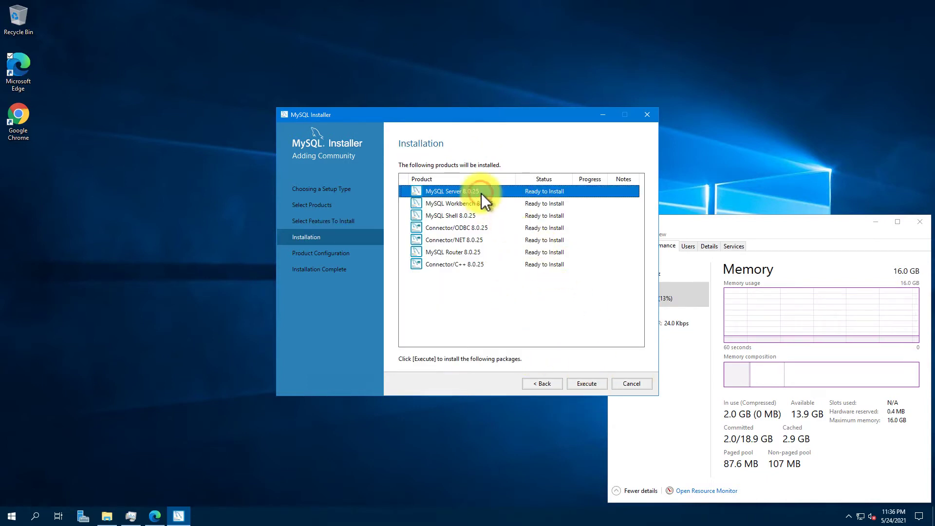
left_click(555, 204)
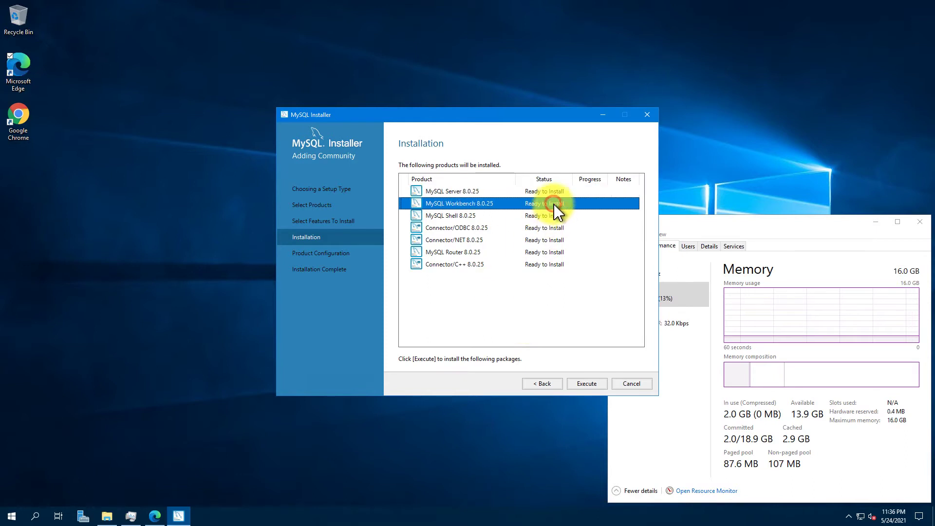
left_click(553, 217)
left_click(548, 227)
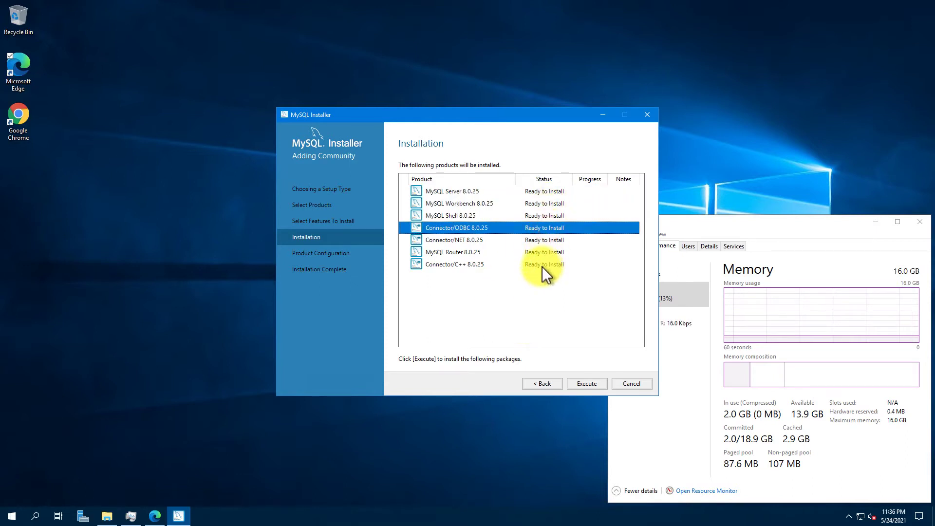
left_click(543, 265)
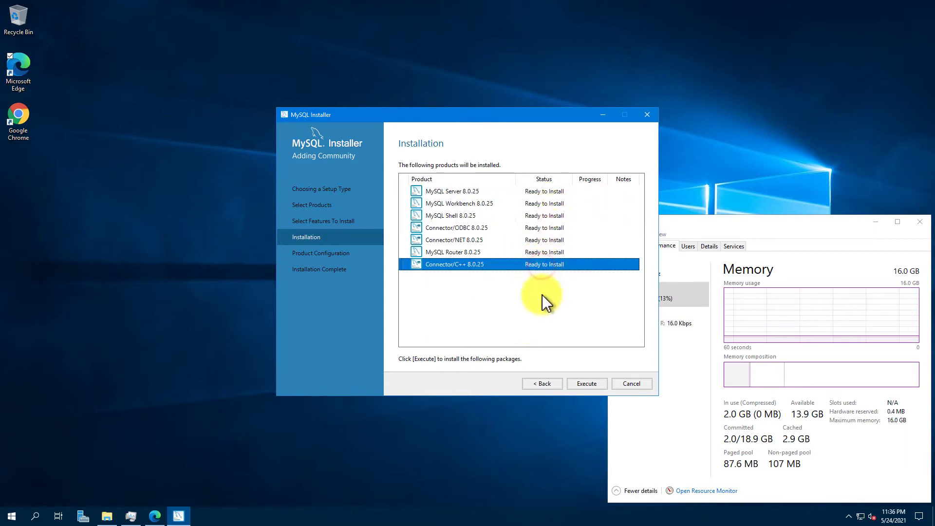
left_click(545, 383)
left_click(544, 384)
Step: Step back to Setup Type and return to Select Products, opening and closing the product filter
left_click(545, 384)
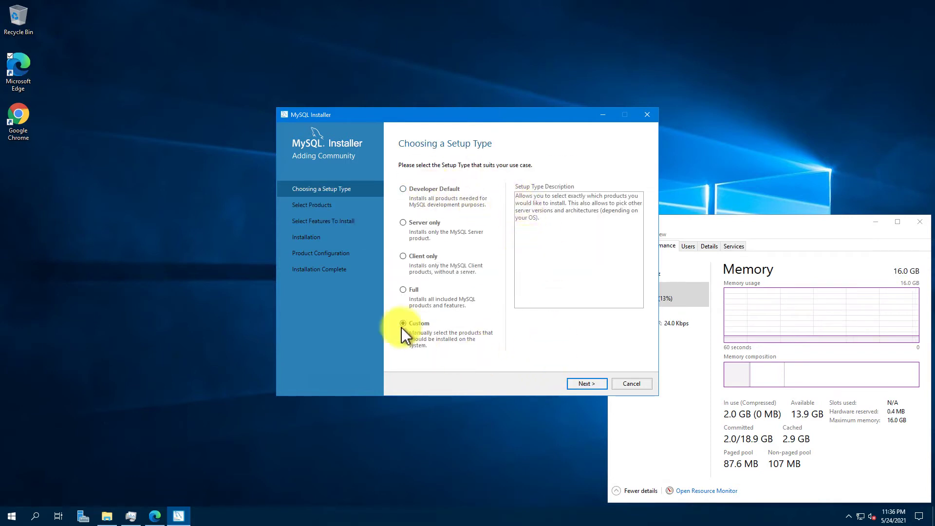
left_click(583, 385)
left_click(501, 181)
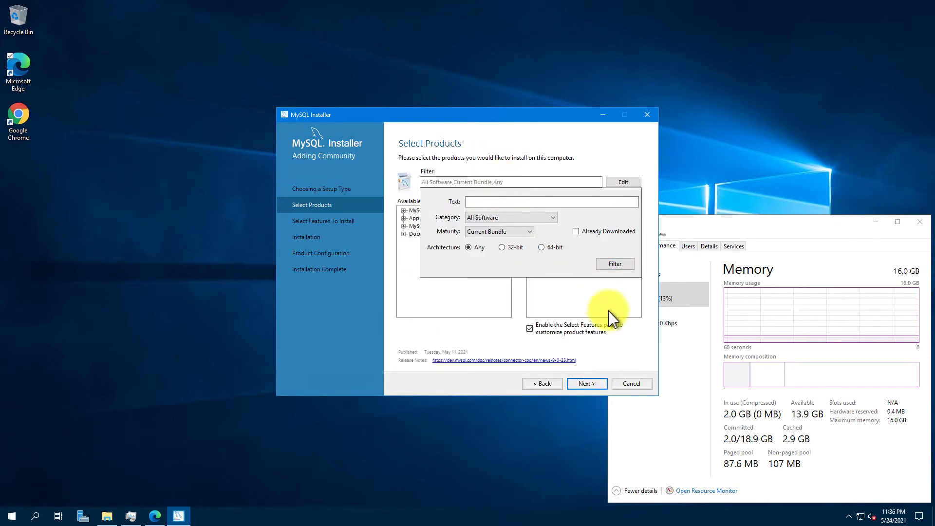
left_click(625, 185)
Step: Inspect MySQL Server 8.0.25's Advanced Options directories and cancel without changes
left_click(597, 210)
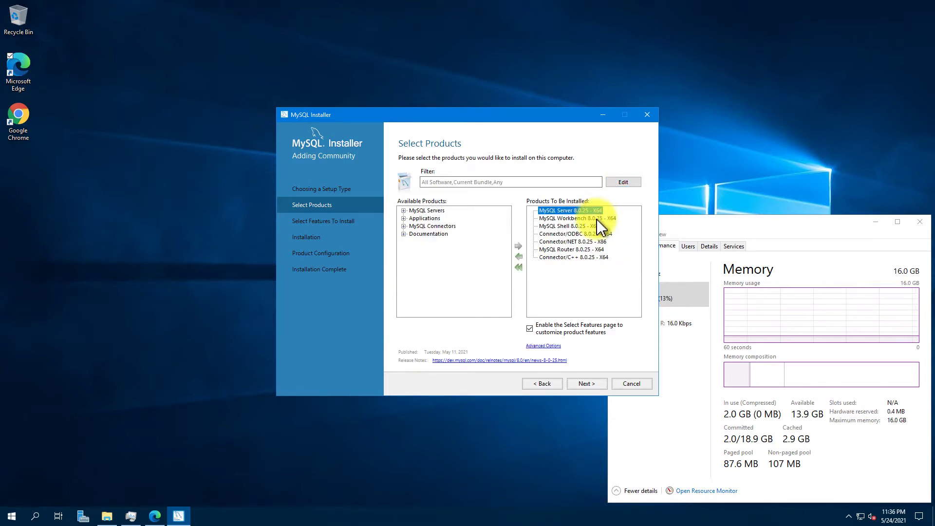
left_click(557, 346)
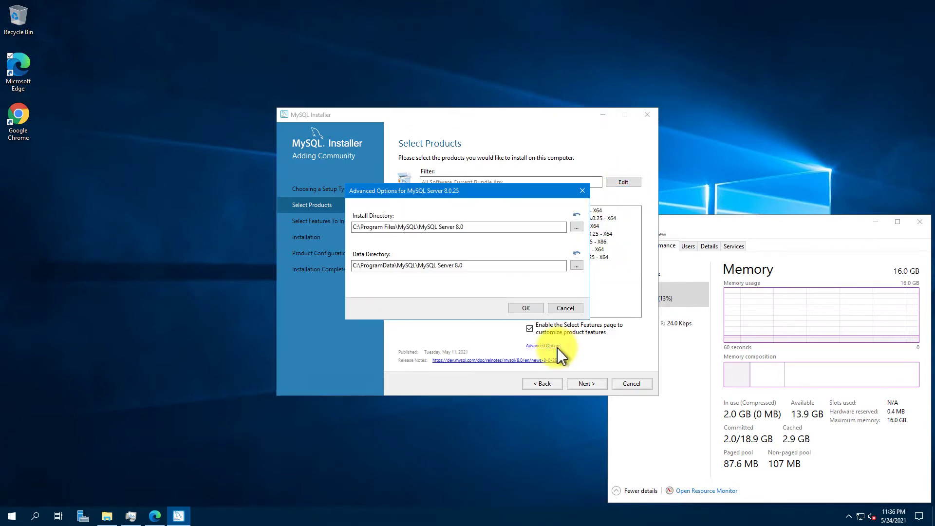
left_click(562, 305)
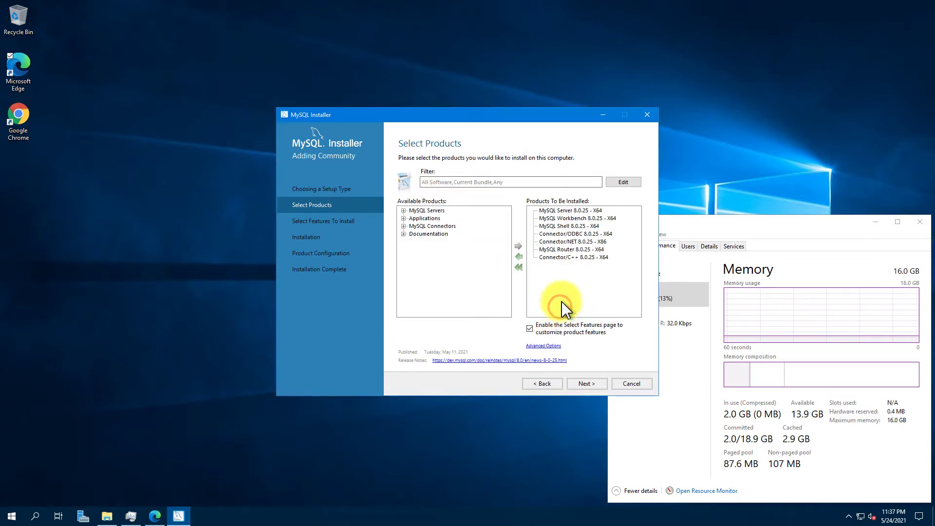
Step: Create a new MySQL folder inside C:\WebService in File Explorer
left_click(106, 515)
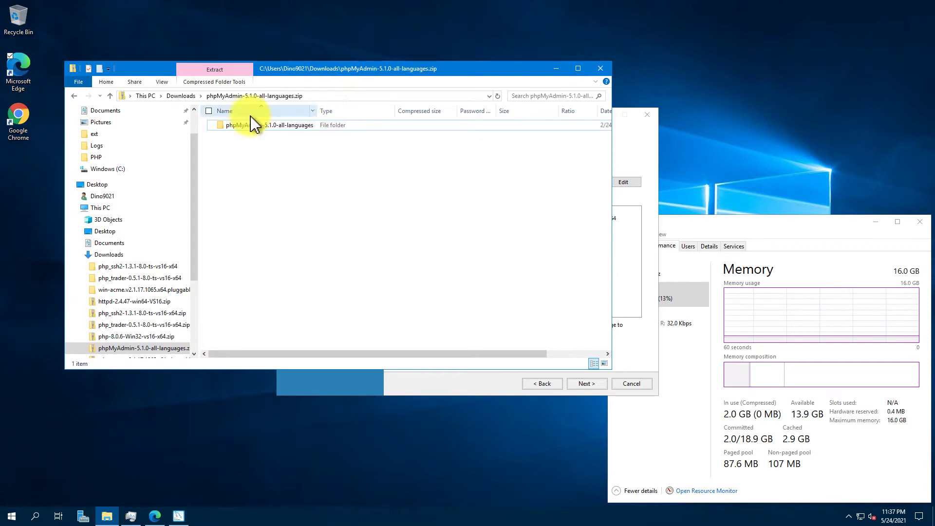
left_click(111, 169)
double_click(241, 187)
right_click(334, 261)
type("wfolder")
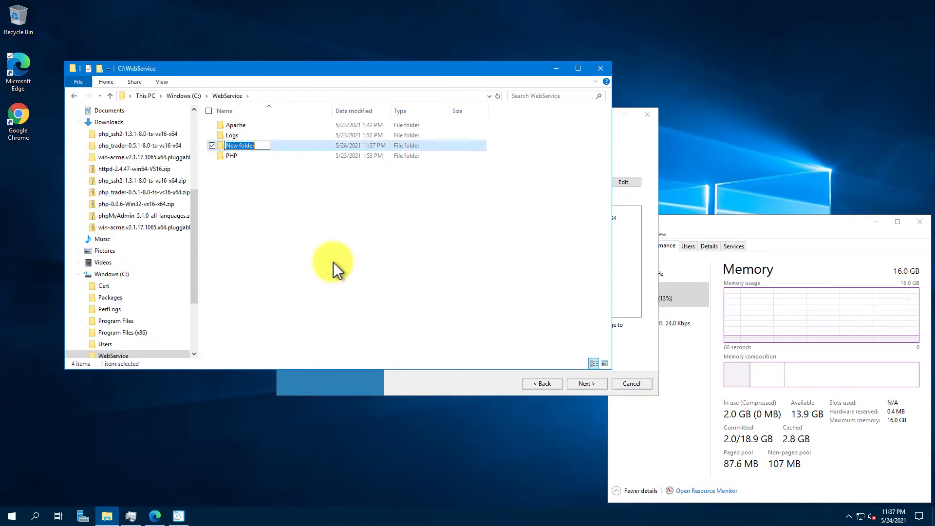
type("MySQL")
key("Return")
key("Return")
Step: Take the C:\WebService\MySQL path, minimize Explorer, and select MySQL Server 8.0.25 in the installer
left_click(423, 95)
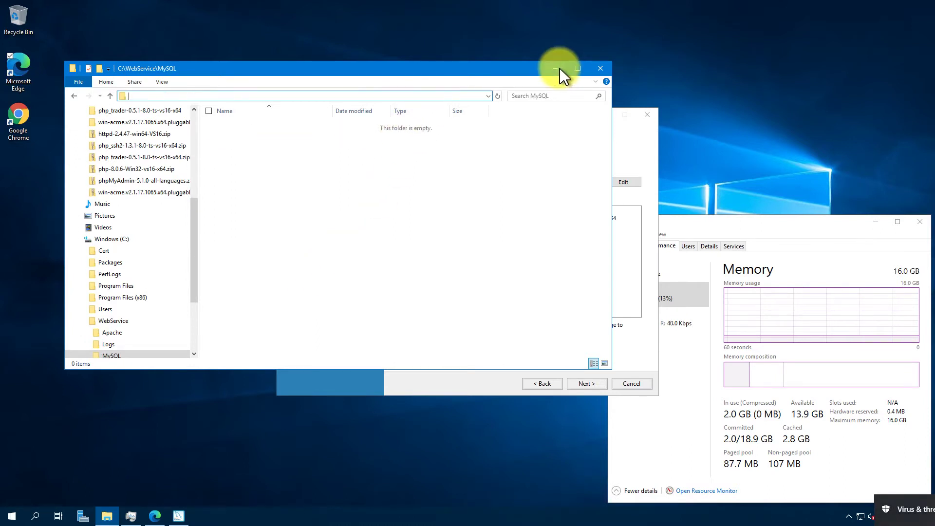
left_click(556, 68)
left_click(577, 210)
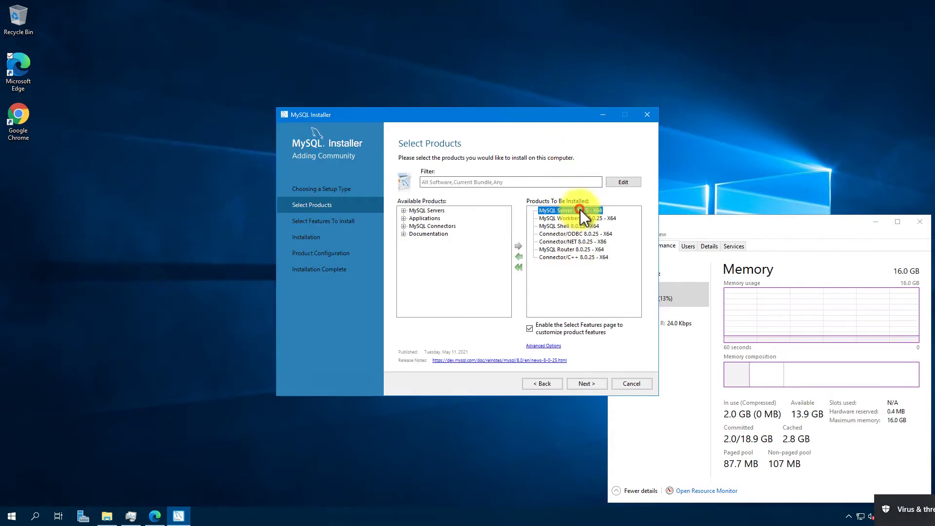
Step: Change MySQL Server 8.0.25's install and data directories to C:\WebService\MySQL\ and confirm
left_click(544, 347)
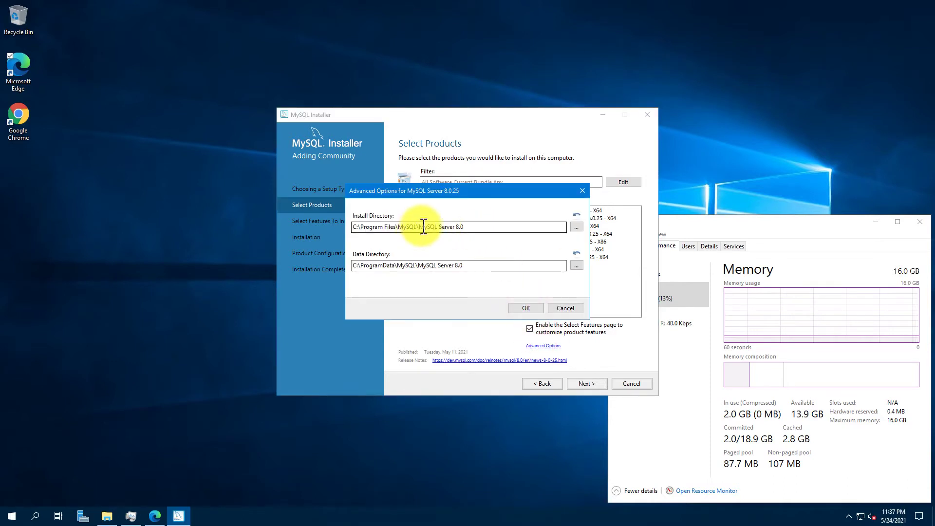
left_click_drag(417, 226, 217, 211)
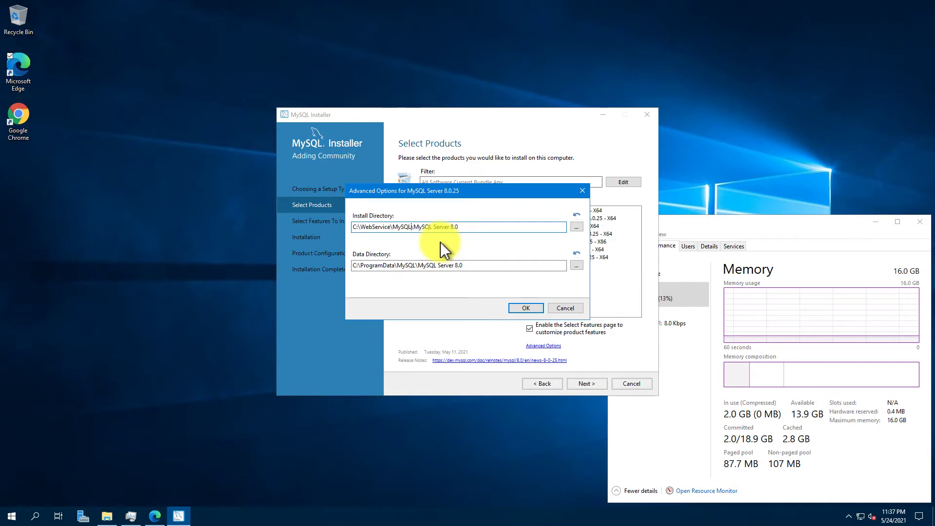
left_click(468, 263)
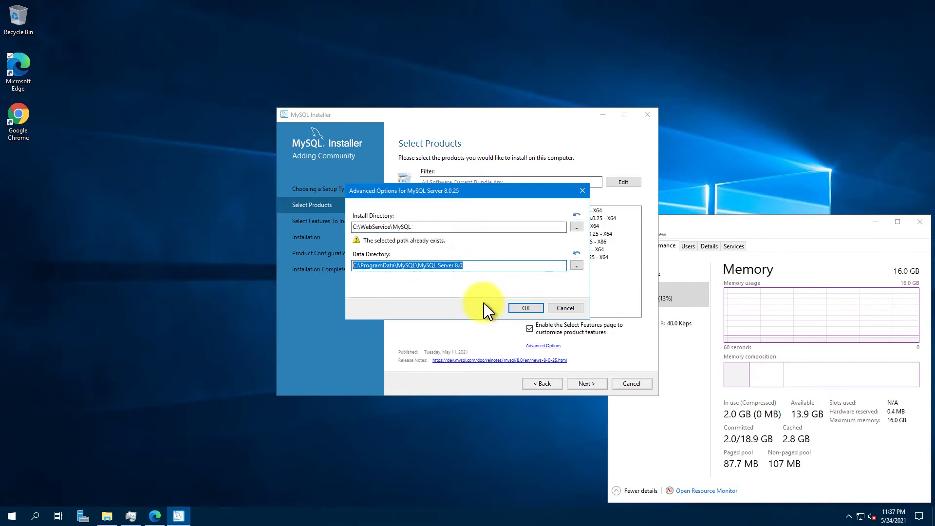
left_click(431, 228)
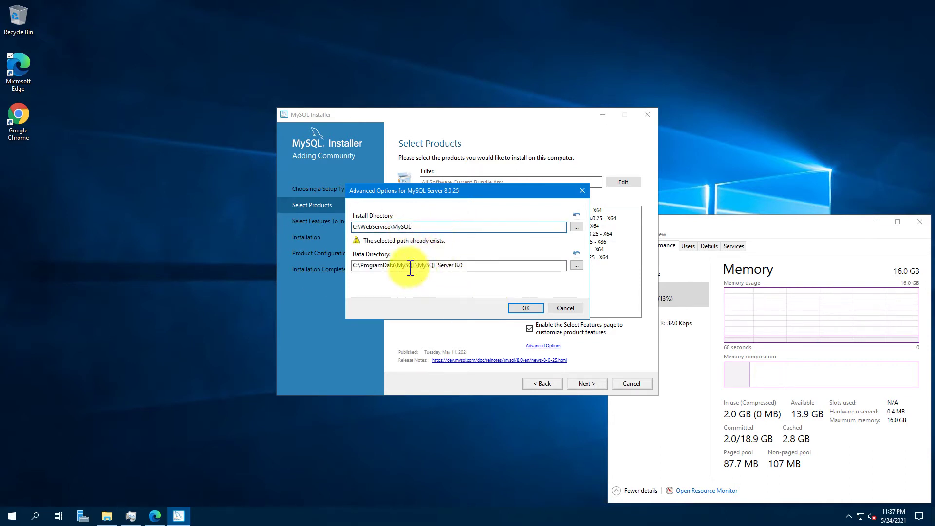
left_click_drag(418, 265, 323, 219)
left_click(433, 226)
type("\\MySQL Server 8.0")
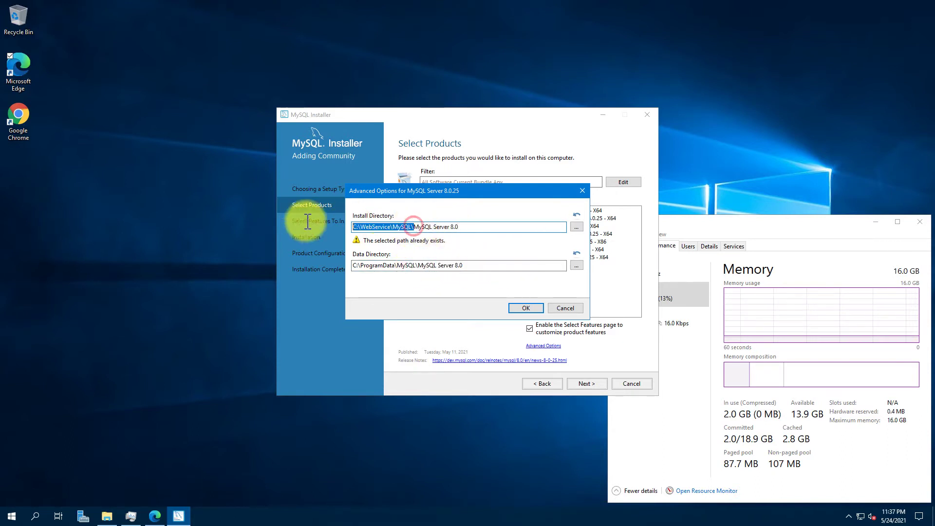
key("ctrl+c")
left_click_drag(352, 266, 414, 265)
key("ctrl+v")
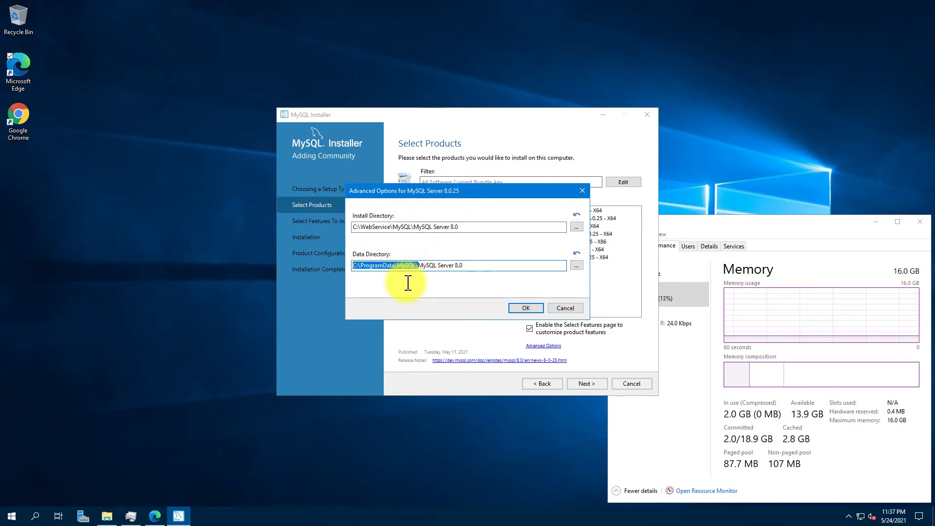
left_click(527, 308)
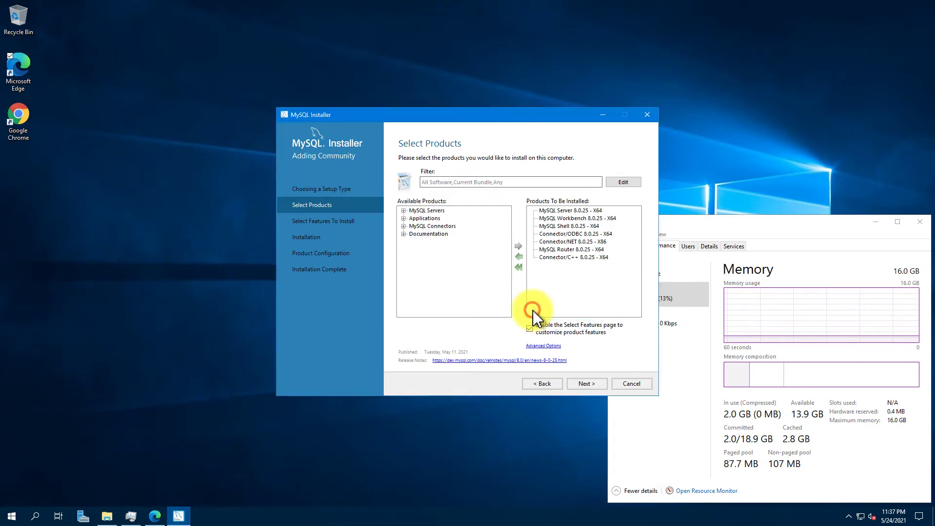
Step: Redirect MySQL Workbench and MySQL Shell install paths from Program Files to C:\WebService\MySQL\
left_click(567, 218)
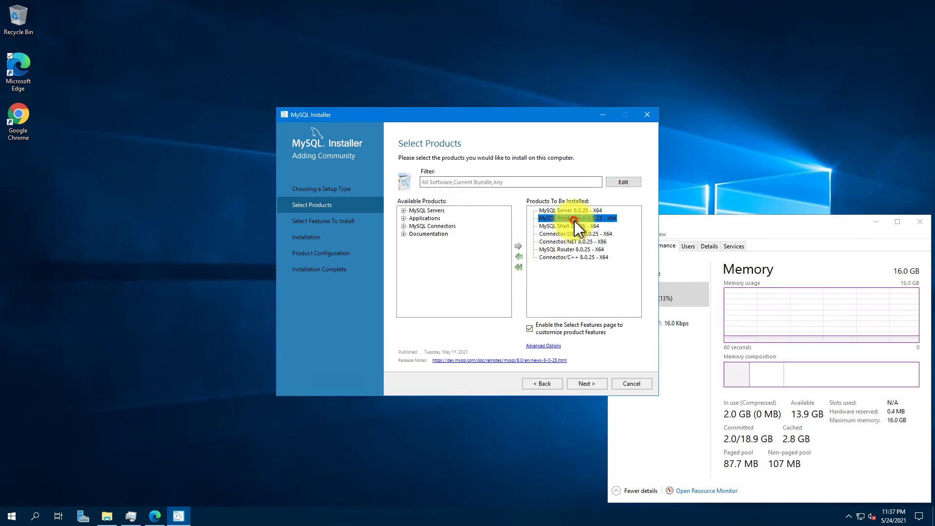
left_click(550, 345)
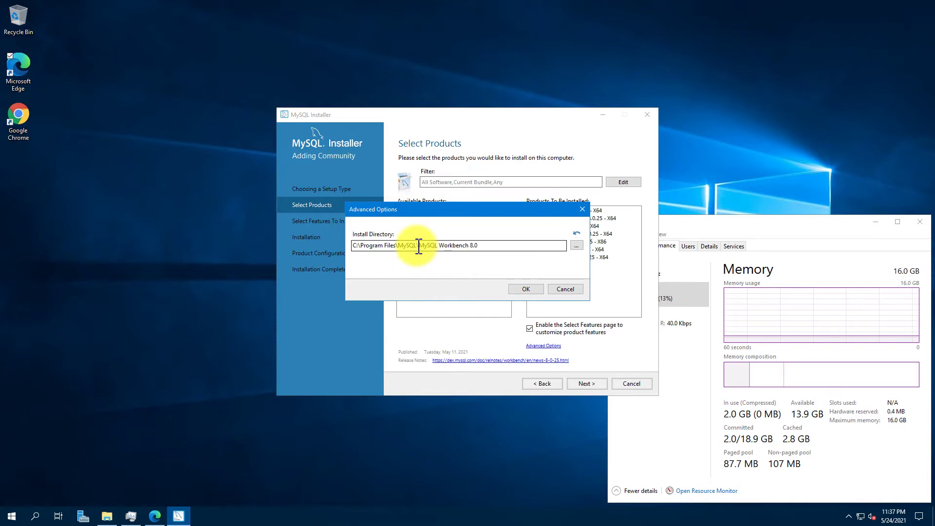
left_click_drag(420, 245, 355, 245)
key("ctrl+v")
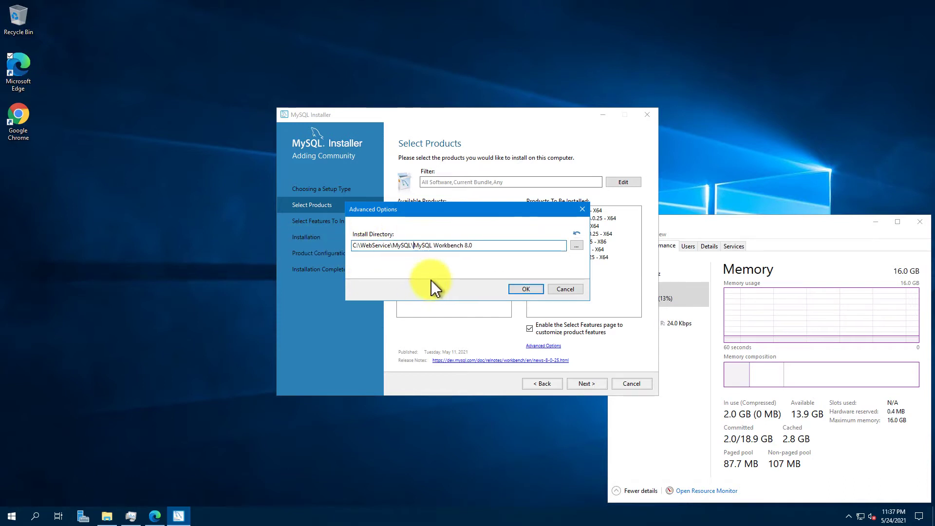
left_click(519, 289)
left_click(570, 226)
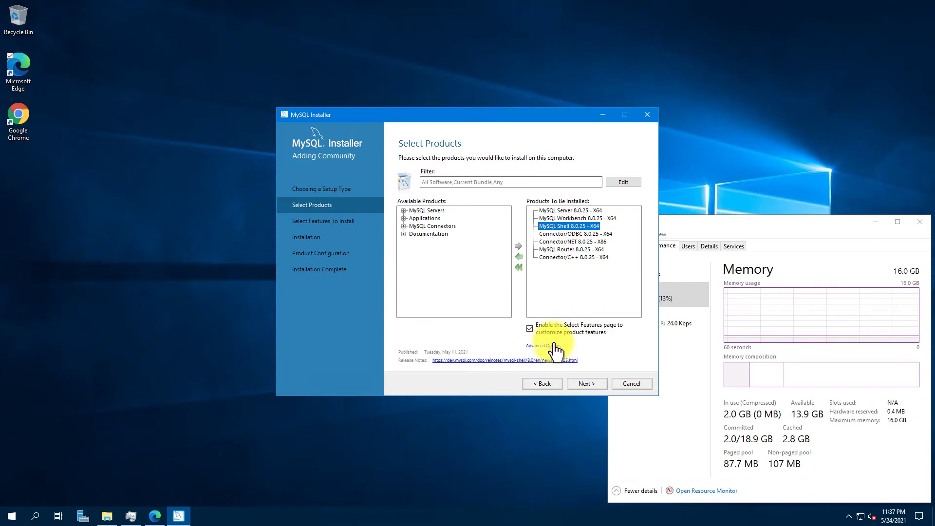
left_click(550, 346)
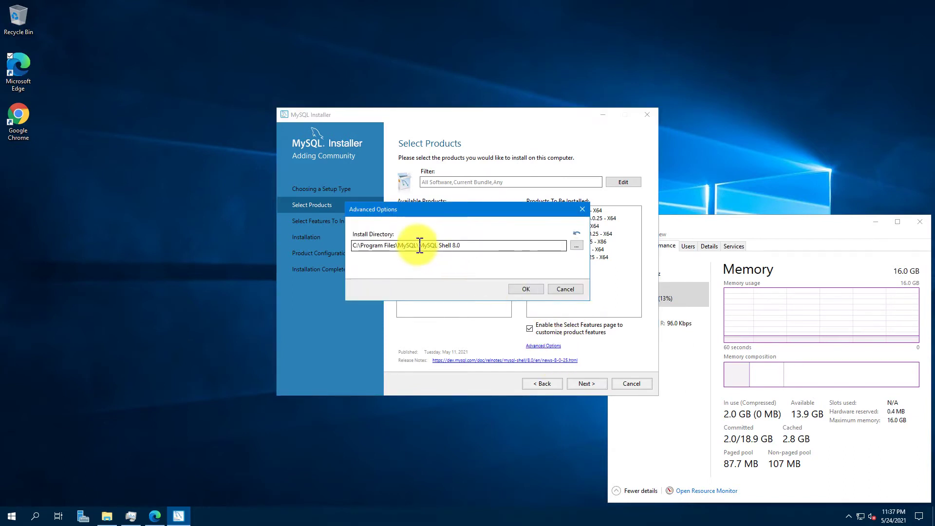
left_click_drag(419, 245, 308, 235)
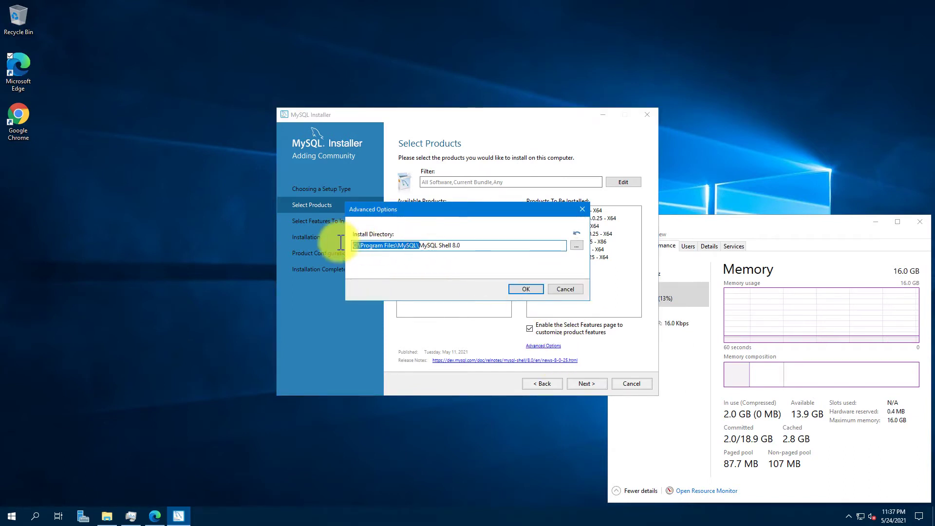
left_click(520, 289)
Step: Redirect Connector/ODBC and Connector/NET install paths to C:\WebService\MySQL\
left_click(570, 234)
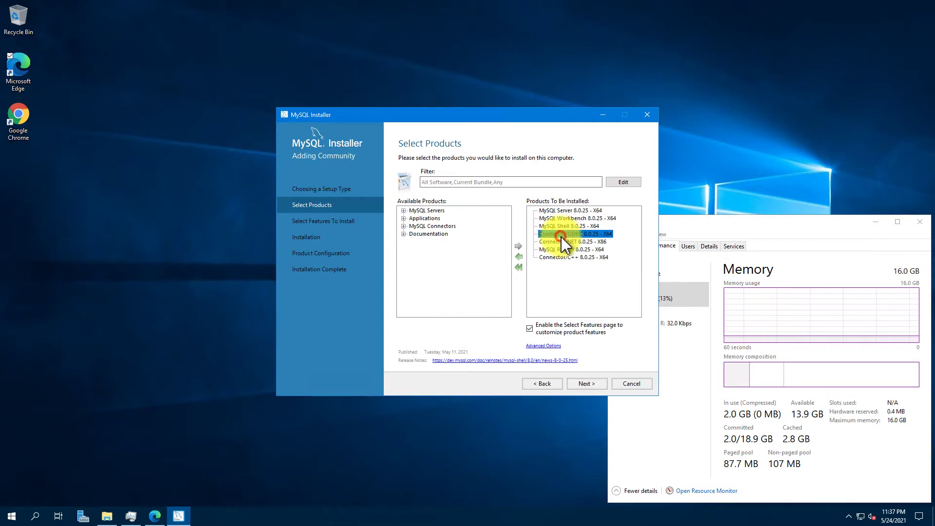
left_click(550, 346)
left_click_drag(565, 246, 334, 245)
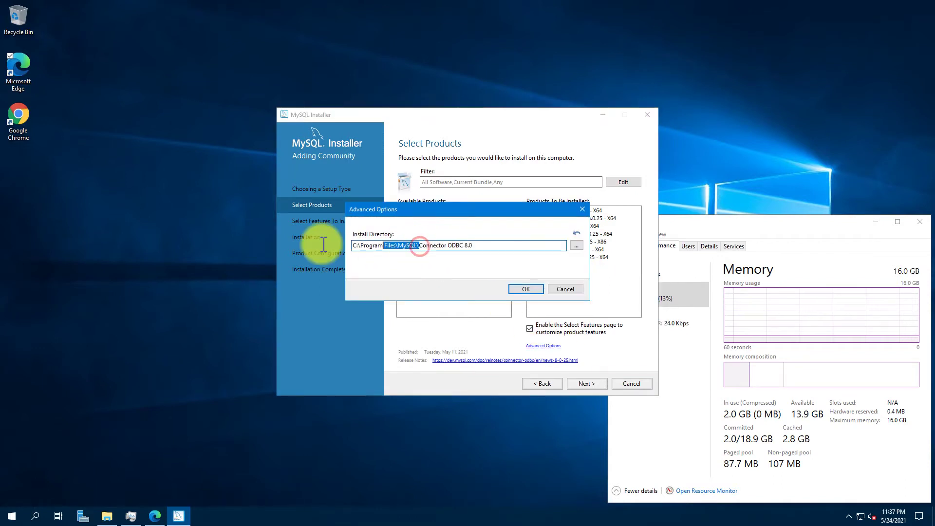
left_click(524, 289)
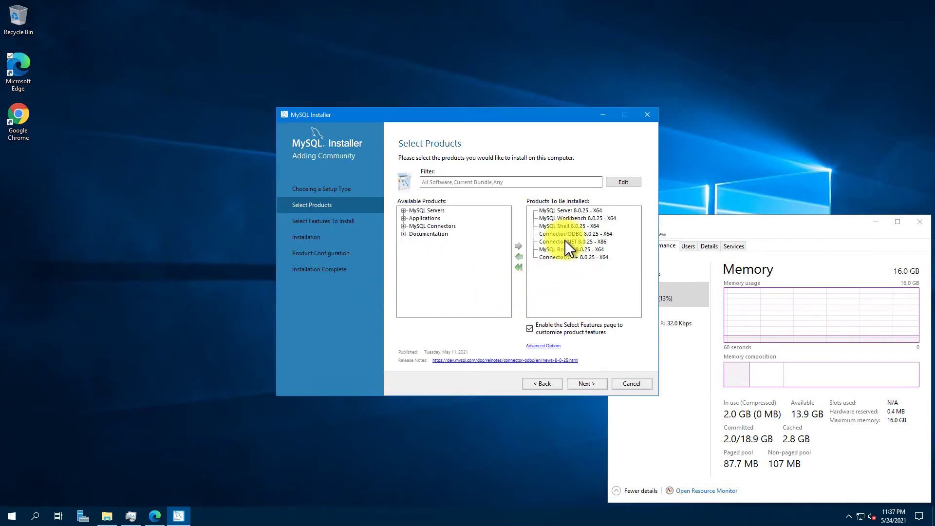
left_click(565, 241)
left_click(546, 345)
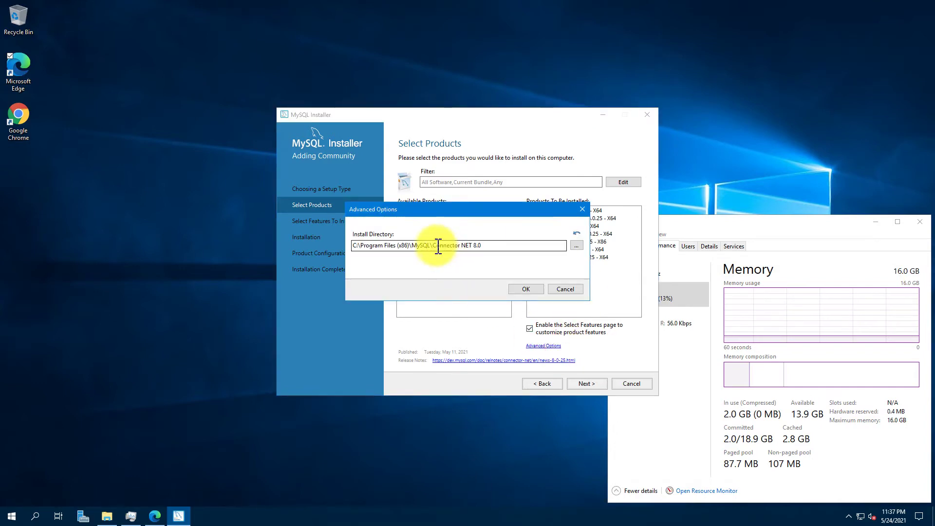
left_click_drag(433, 245, 328, 236)
left_click(526, 289)
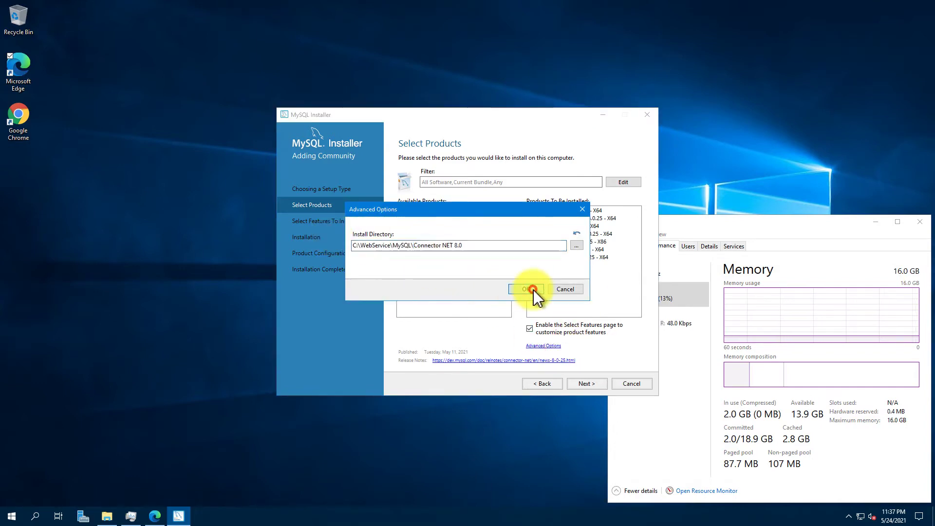
Step: Redirect MySQL Router and Connector/C++ install paths to C:\WebService\MySQL\
left_click(568, 247)
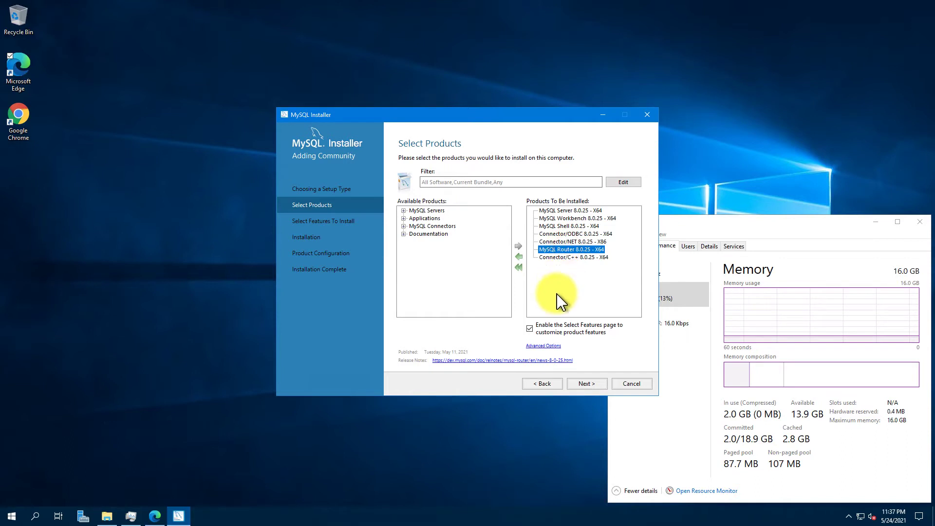
left_click(546, 346)
left_click(421, 246)
left_click_drag(421, 246, 396, 266)
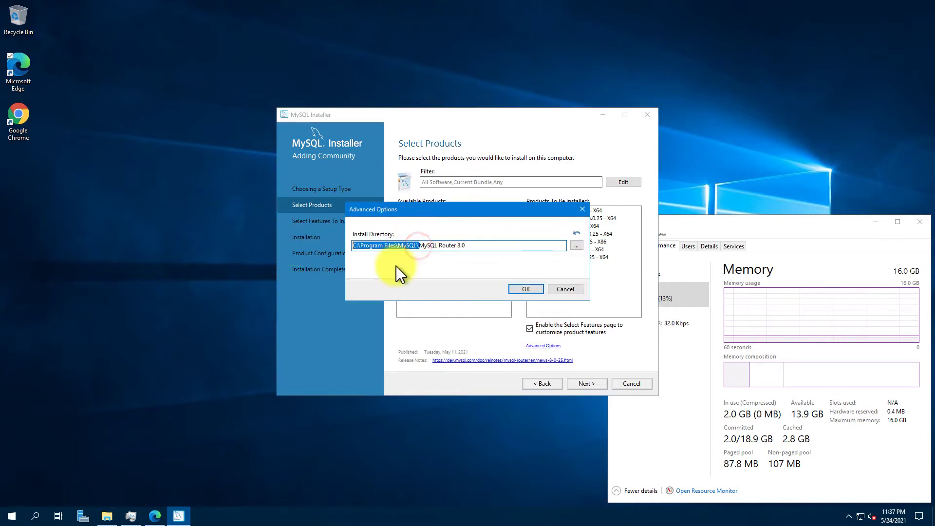
left_click(525, 289)
left_click(587, 257)
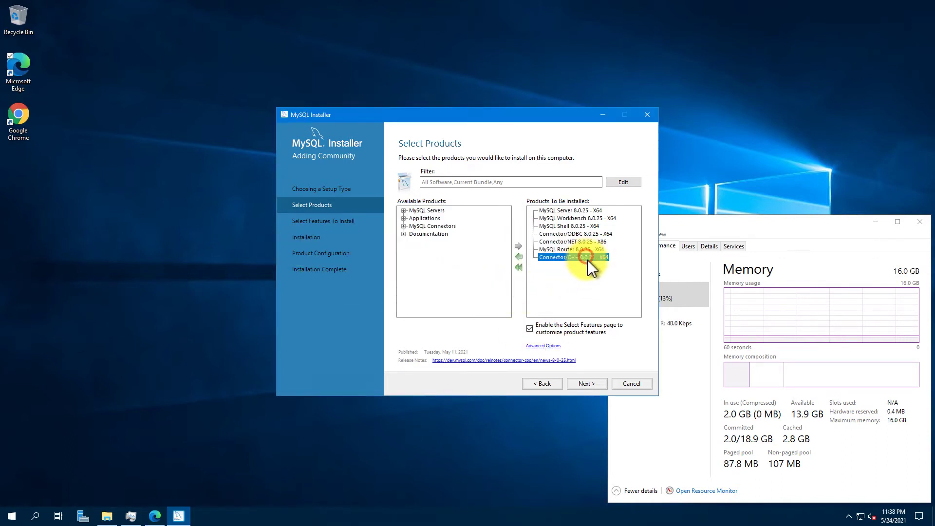
left_click(551, 346)
left_click(420, 246)
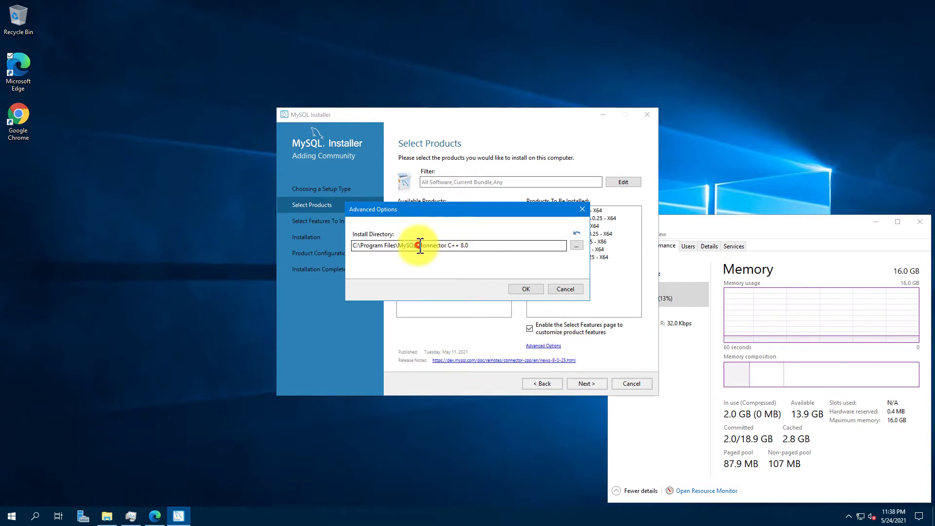
key("shift+Home")
type("C:\\WebService\\MySQL\\")
left_click(530, 289)
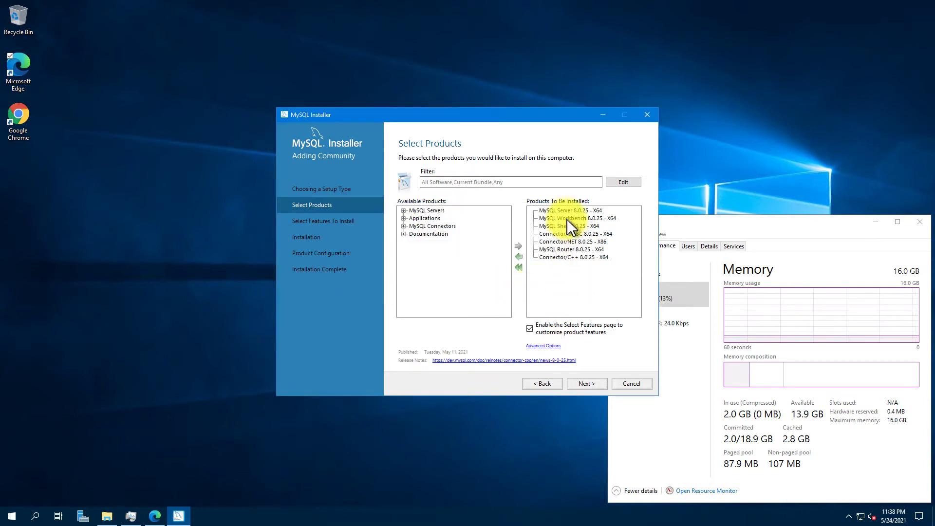
Step: Verify the MySQL Shell, Workbench and Server directory settings in Advanced Options
left_click(569, 226)
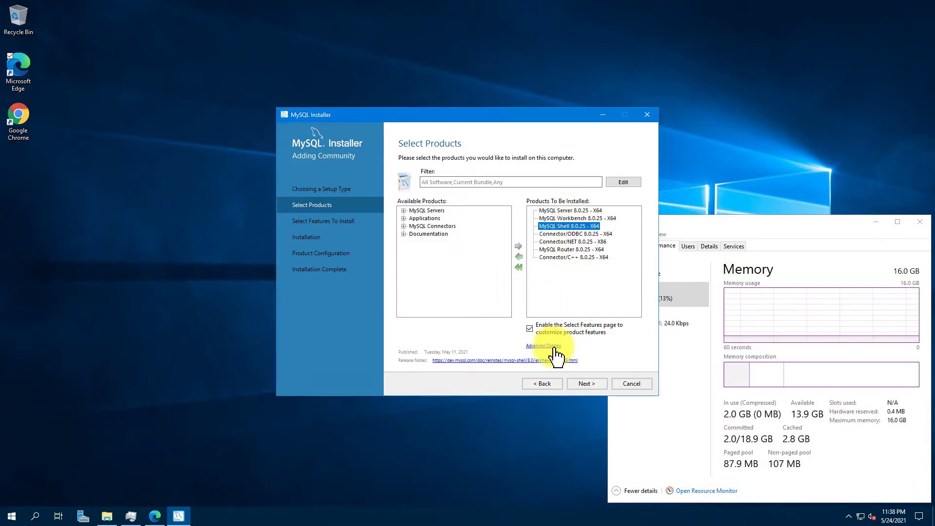
left_click(554, 346)
left_click(561, 288)
left_click(566, 218)
left_click(547, 346)
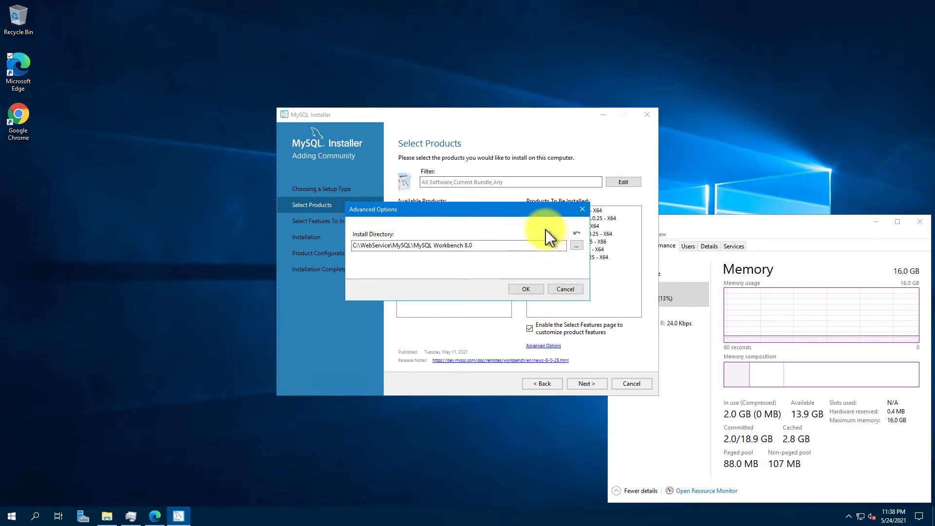
key("Escape")
left_click(560, 210)
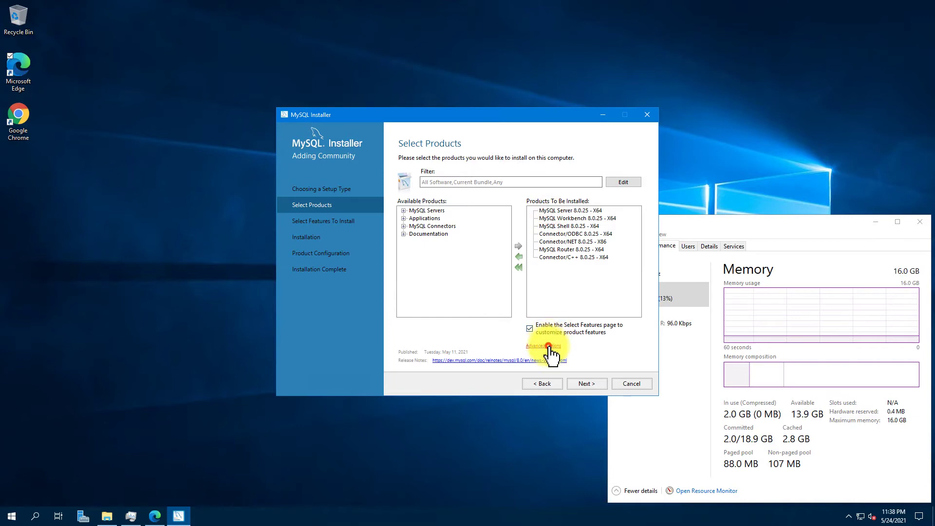
left_click(548, 346)
key("Escape")
left_click(553, 218)
left_click(567, 258)
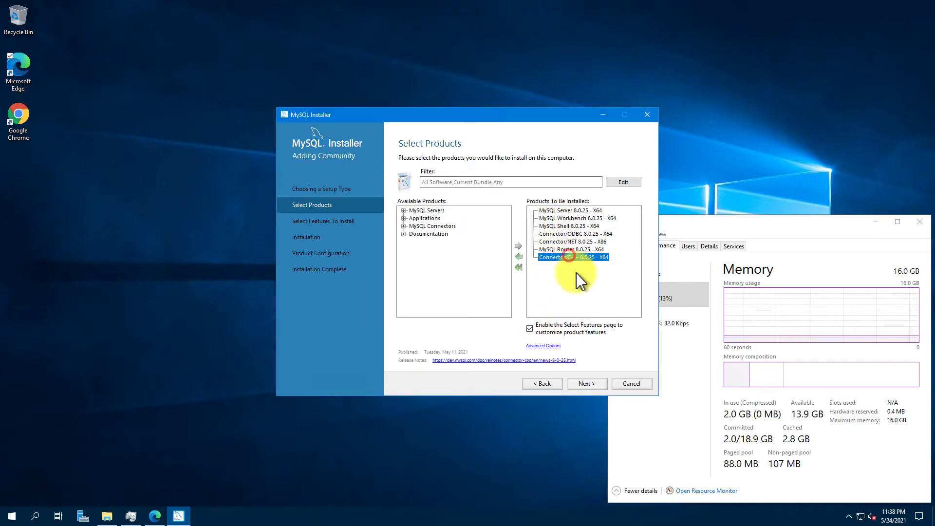
Step: Install all seven queued products with the detailed log shown, then continue to Product Configuration
left_click(587, 383)
left_click(601, 387)
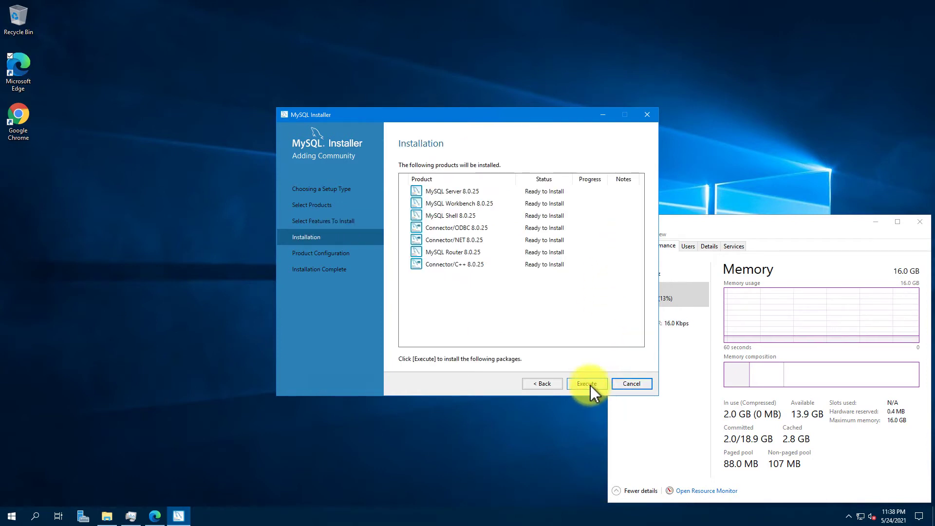
left_click(590, 385)
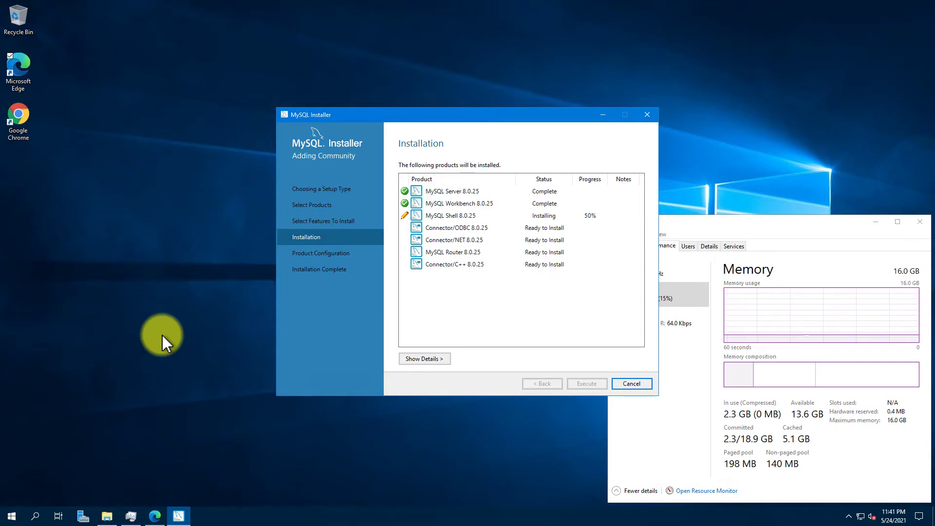
left_click(419, 364)
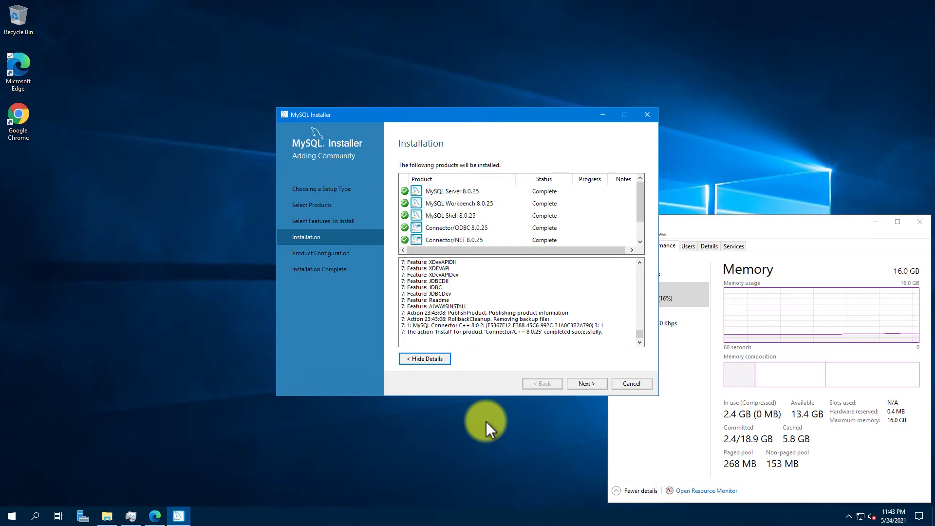
left_click(592, 384)
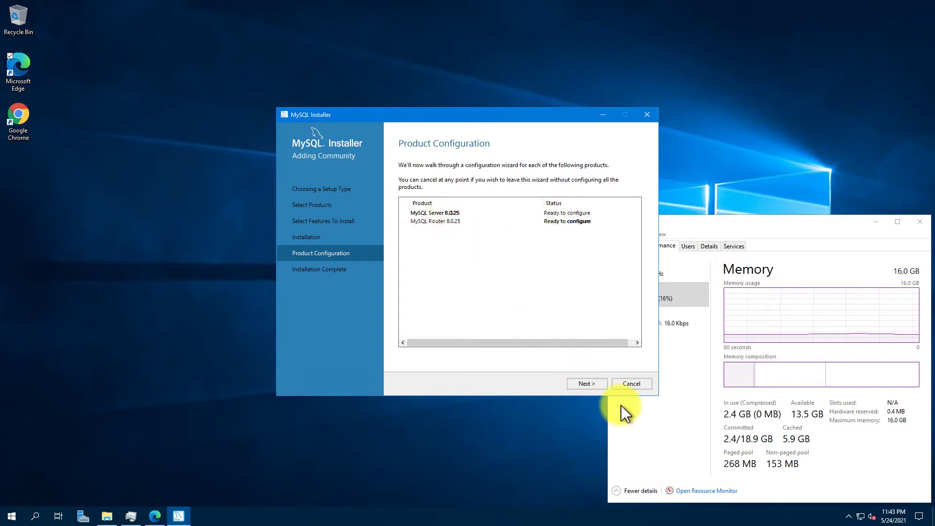
Step: Set the server Config Type to Server Computer and enable Show Advanced and Logging Options
left_click(596, 385)
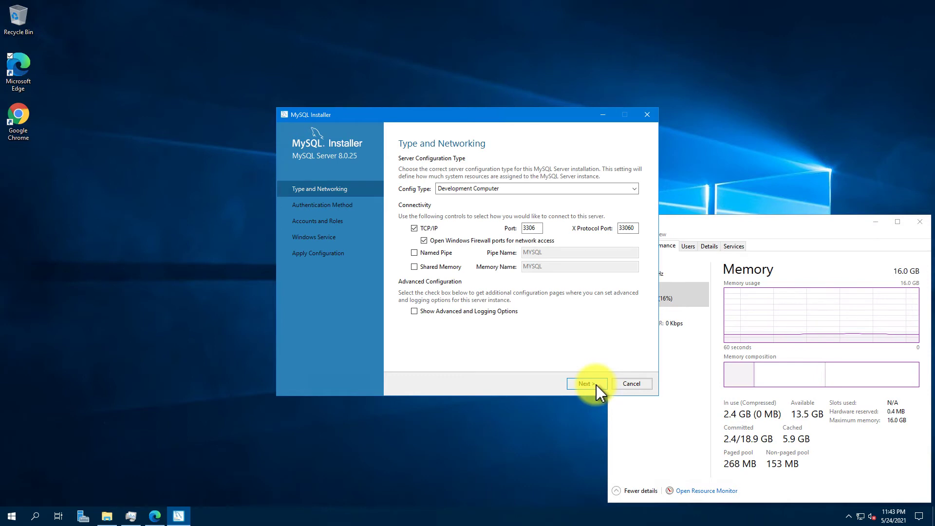
left_click(501, 192)
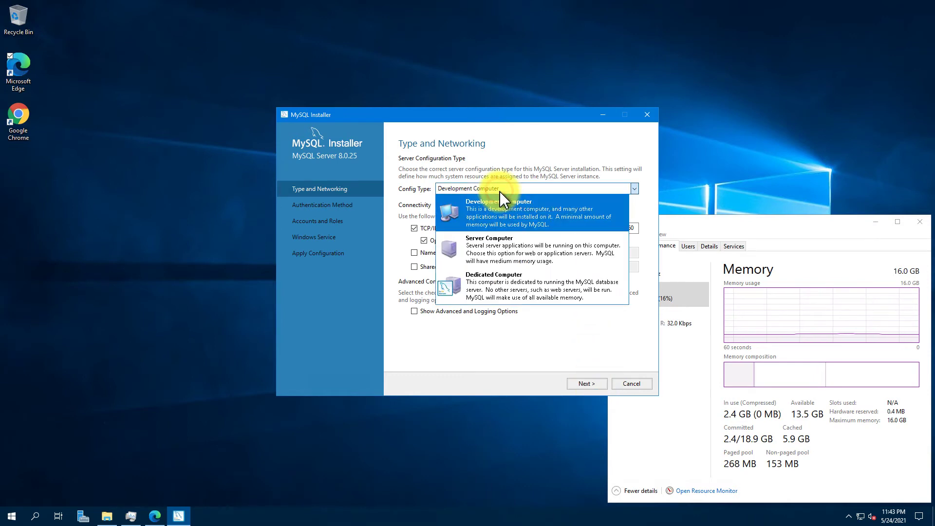
left_click(504, 266)
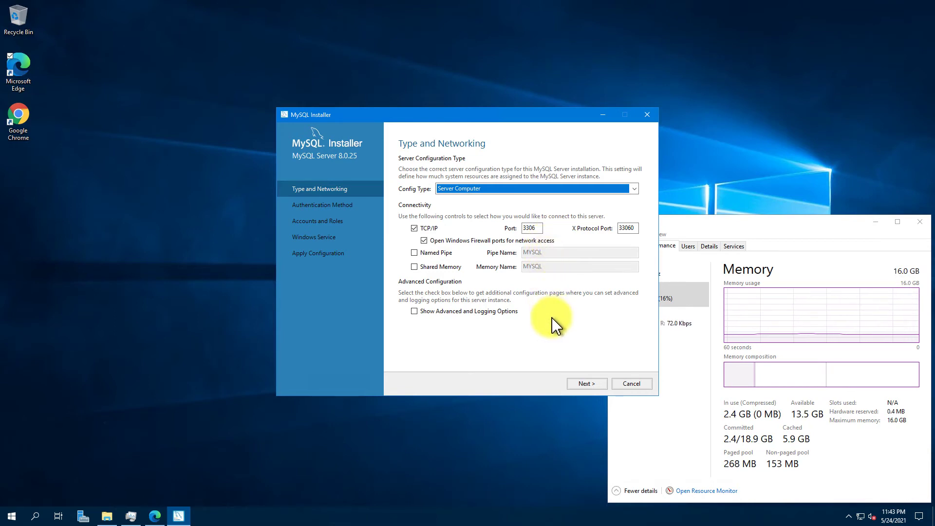
left_click(511, 314)
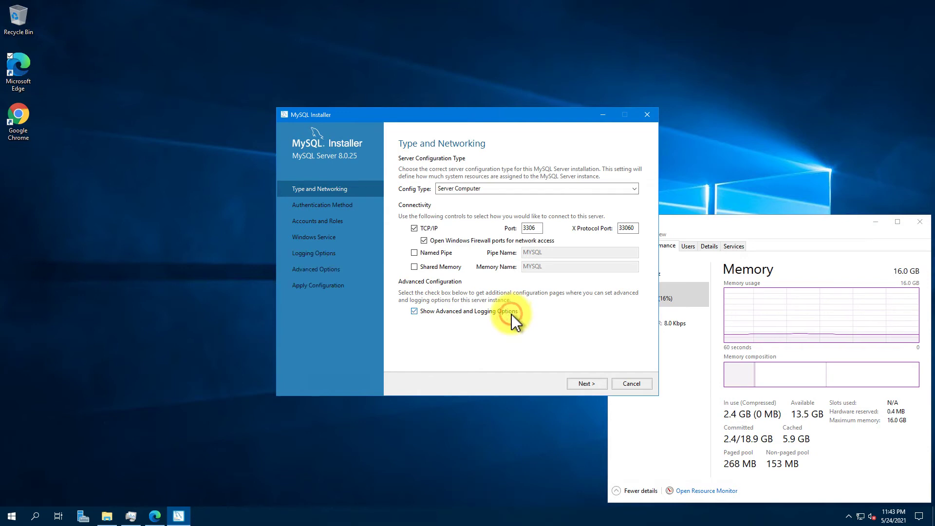
left_click(588, 383)
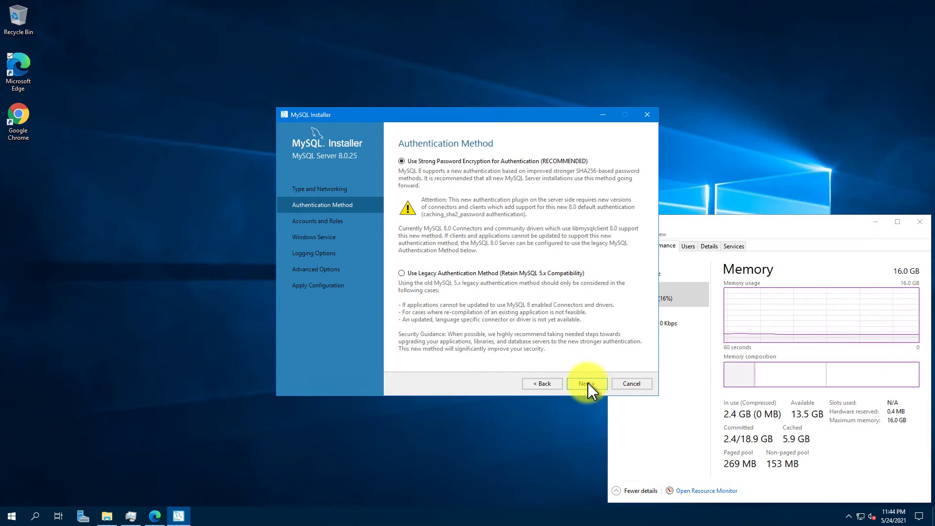
Step: Enter a matching medium-strength root password in both fields, then begin adding a user
left_click(588, 383)
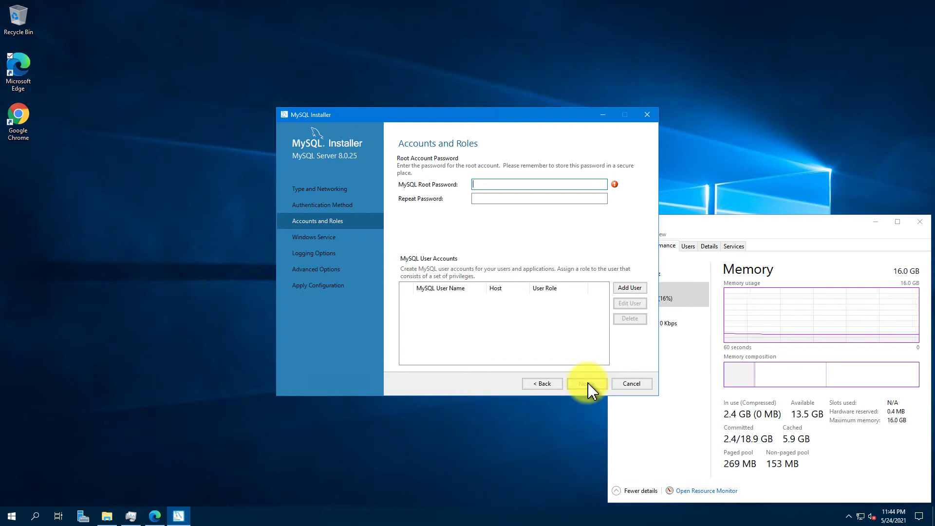
type("password")
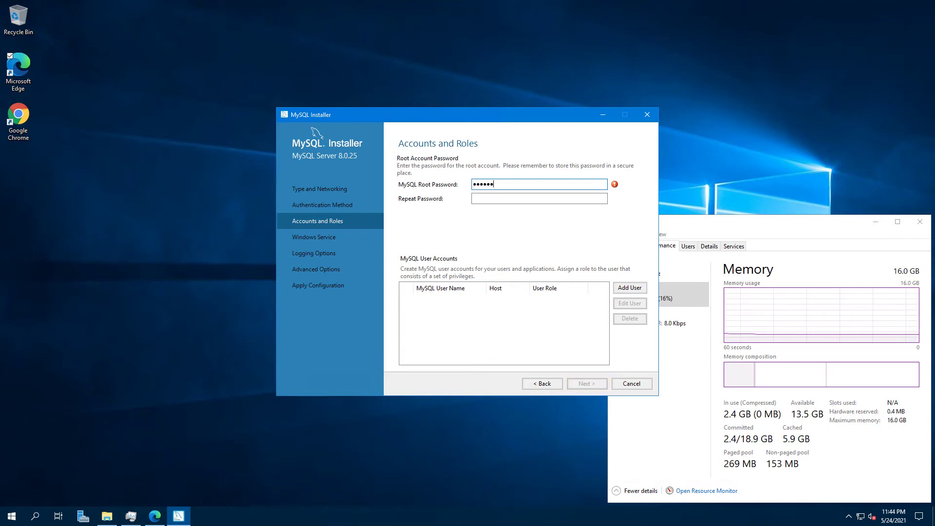
key("Tab")
type("pass")
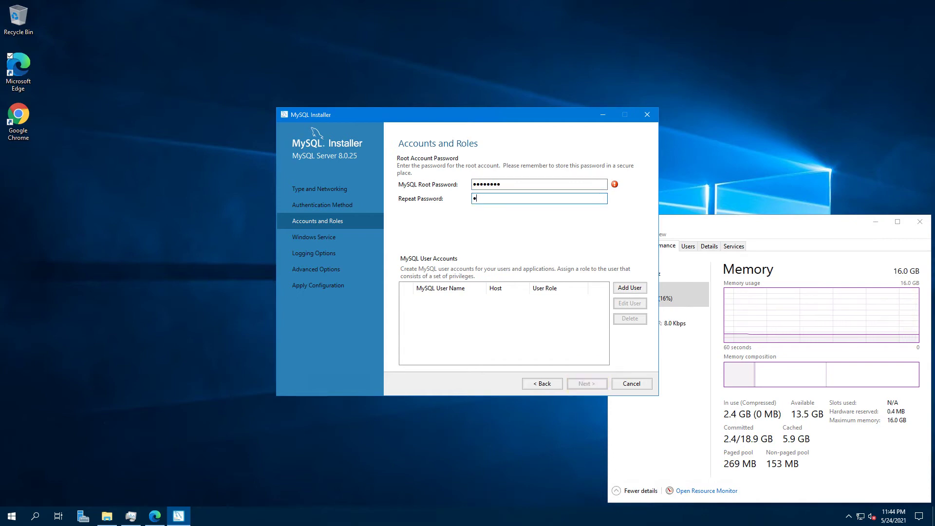
type("wor")
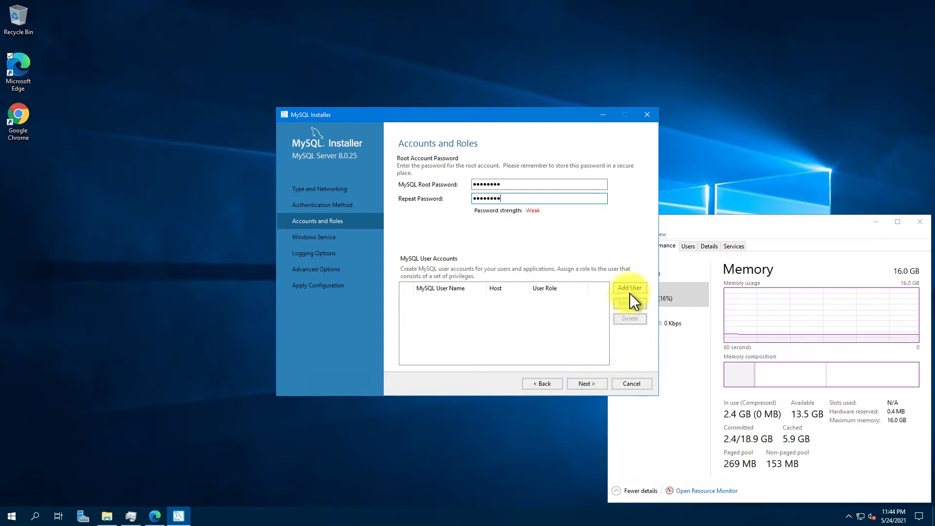
left_click(517, 184)
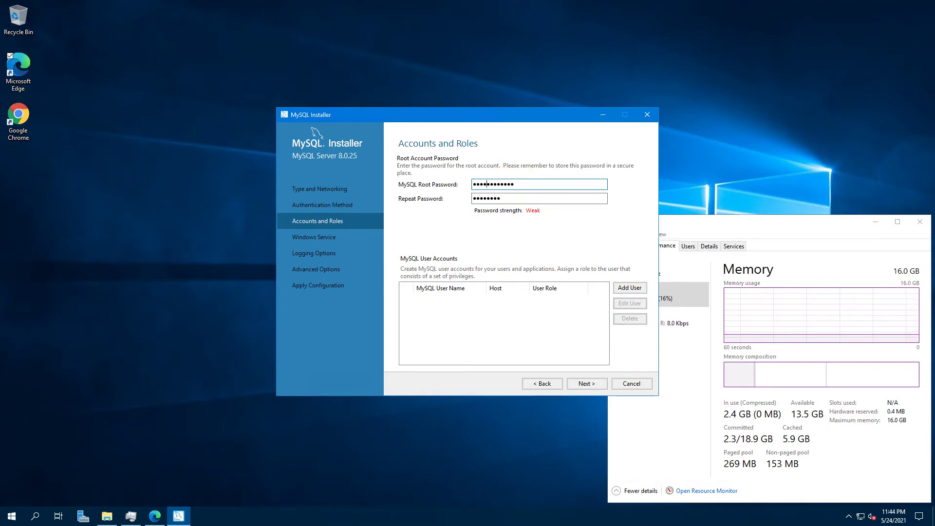
key("Tab")
key("ctrl+v")
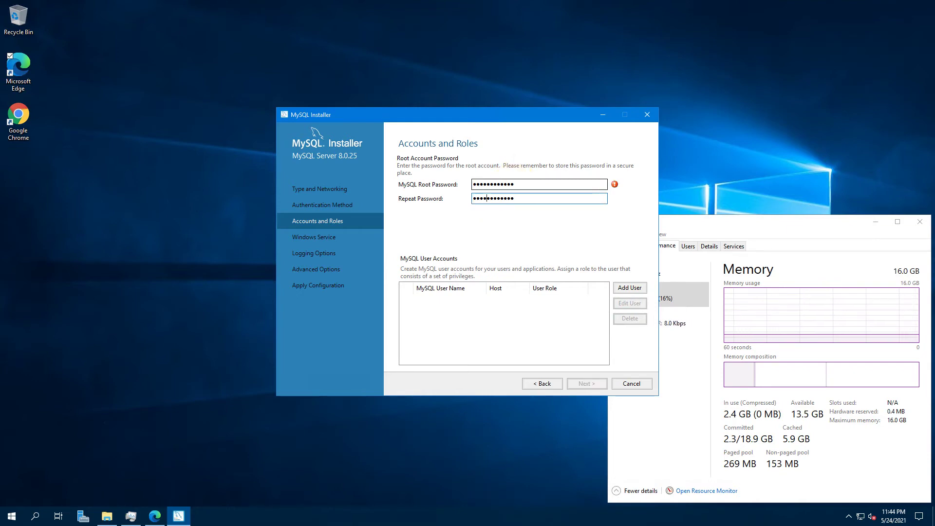
key("Tab")
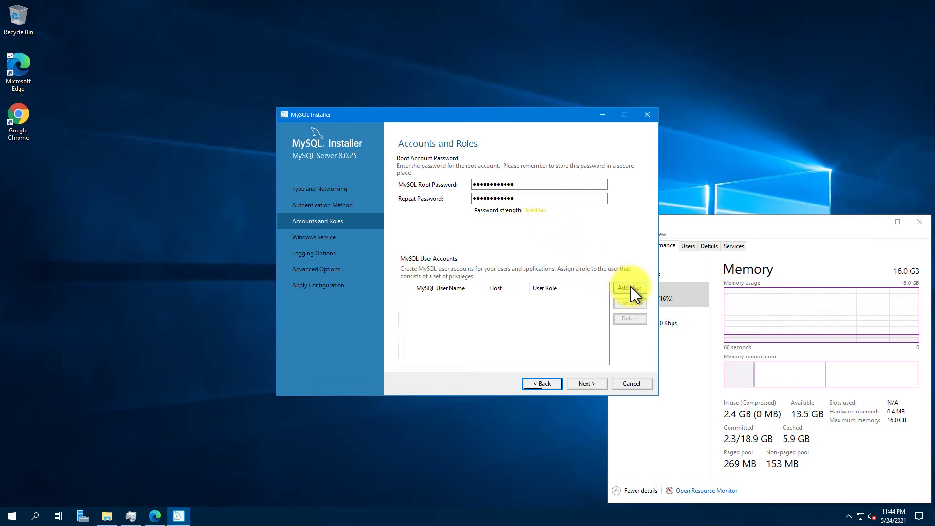
left_click(630, 288)
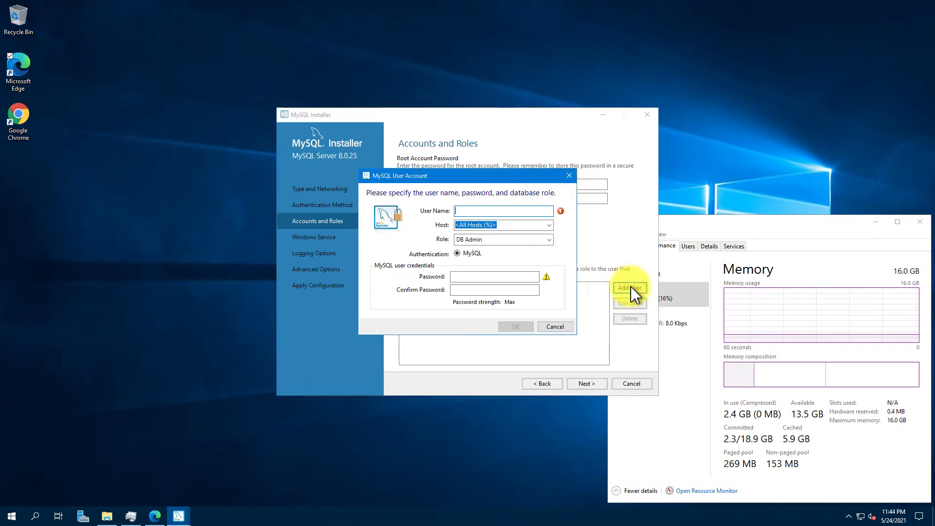
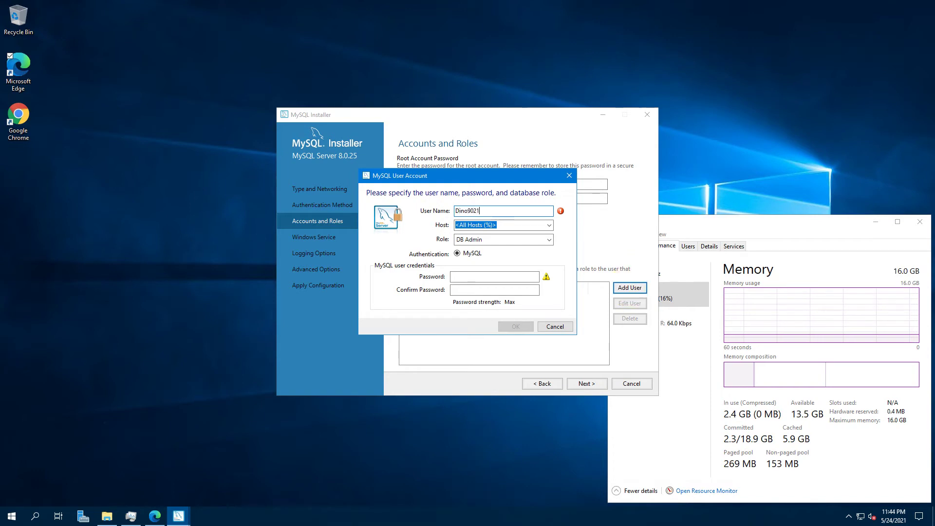
Step: Enter the new user's name, restrict Host to localhost, and keep the DB Admin role
left_click(549, 225)
left_click(492, 242)
left_click(492, 242)
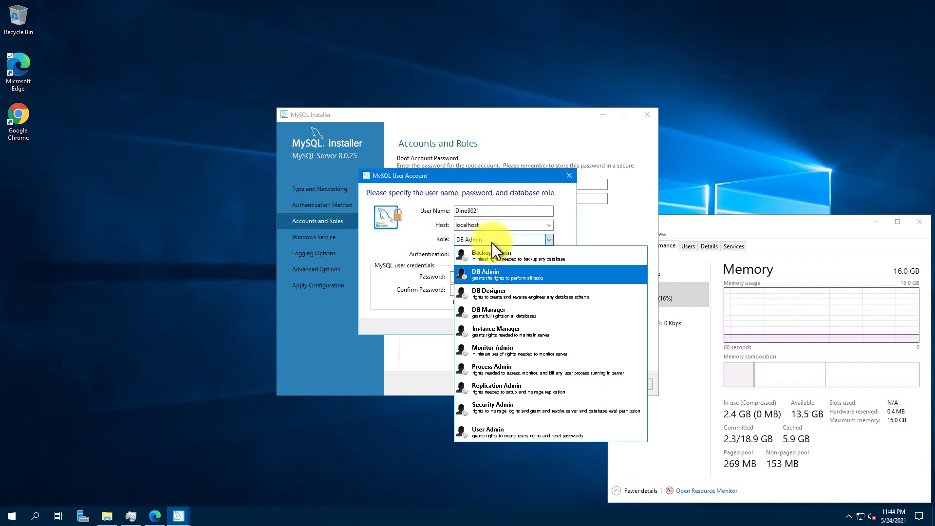
left_click(496, 241)
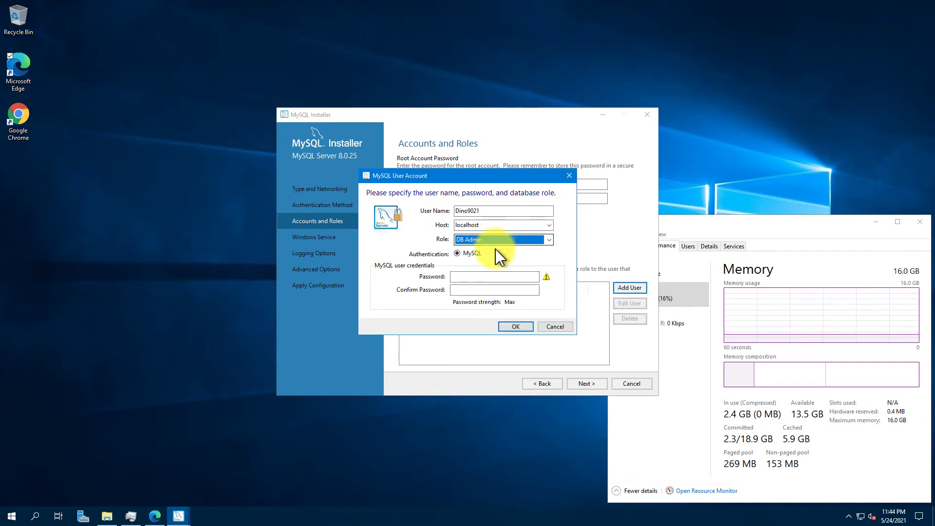
left_click(491, 276)
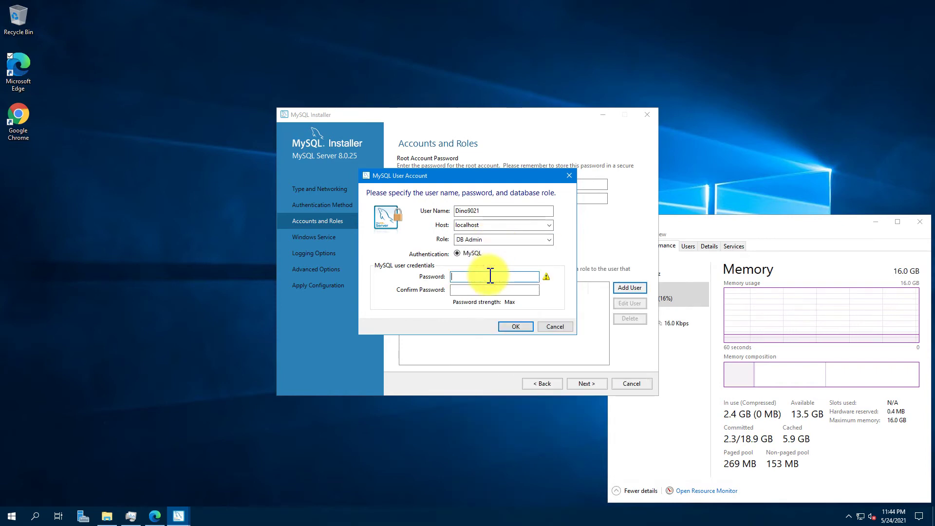
Step: Set and confirm the user's password, then save the localhost DB Admin account
key("Tab")
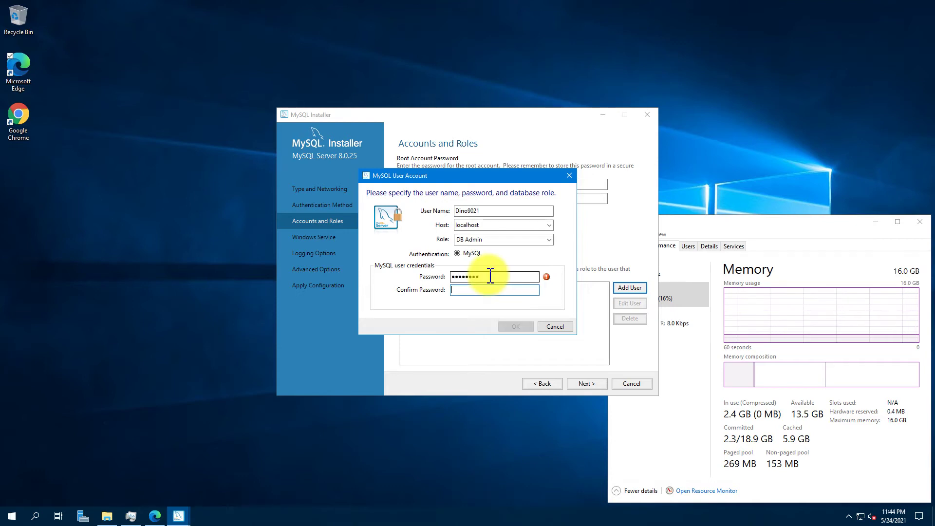
double_click(490, 276)
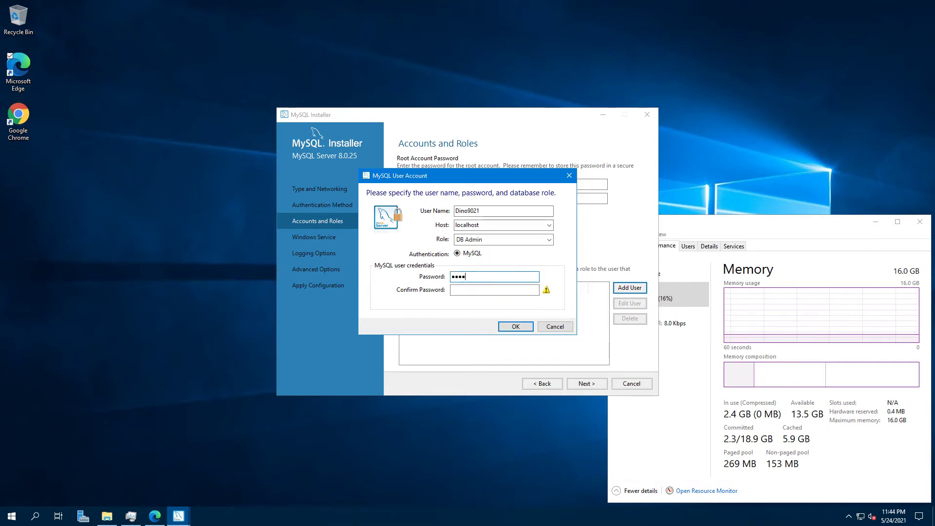
key("Tab")
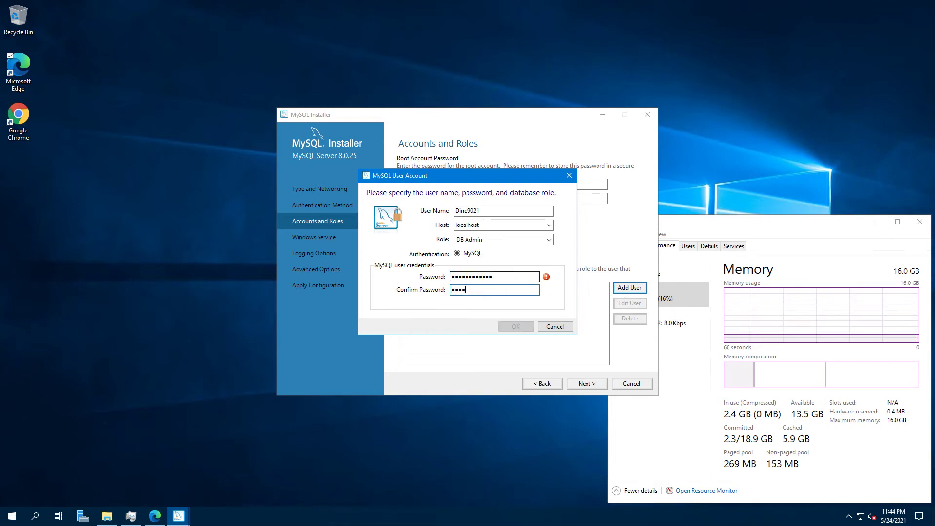
left_click(518, 328)
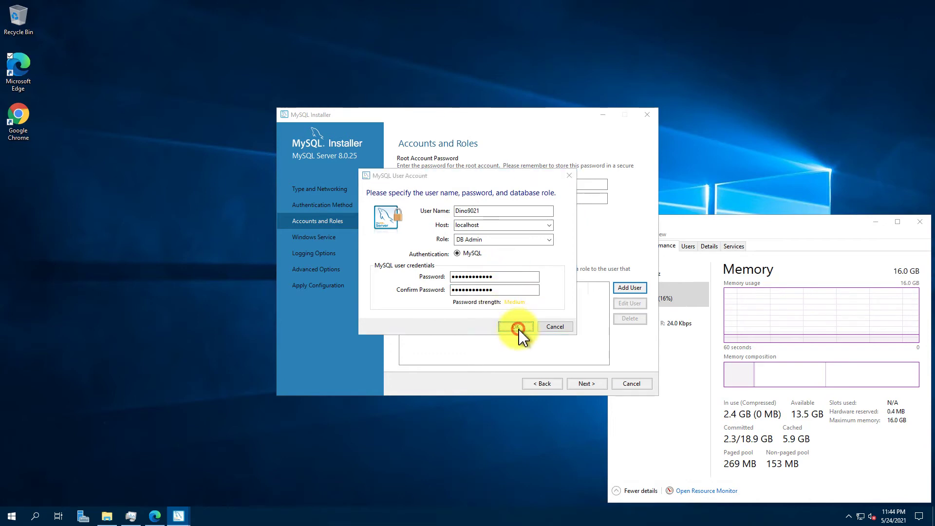
left_click(600, 387)
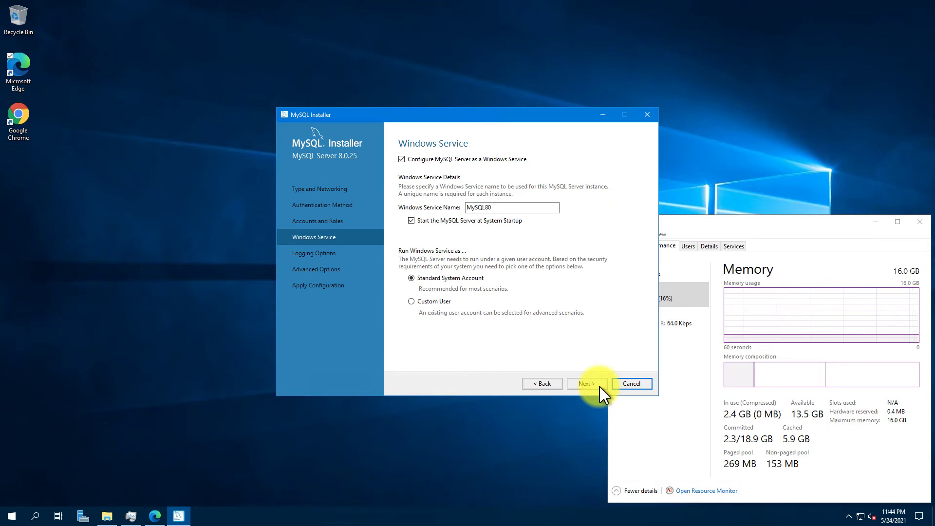
Step: Edit the Windows Service Name, reach Logging Options, and browse for the error log location
left_click(514, 208)
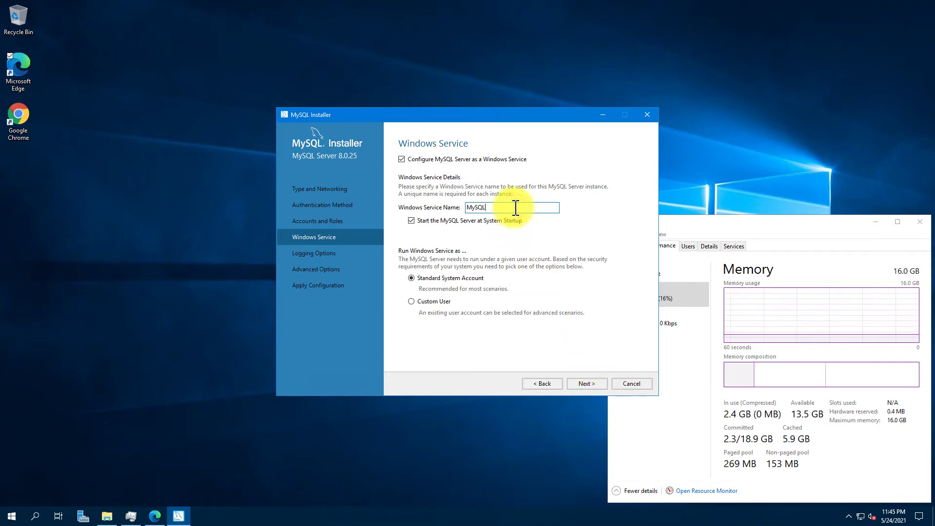
left_click(584, 384)
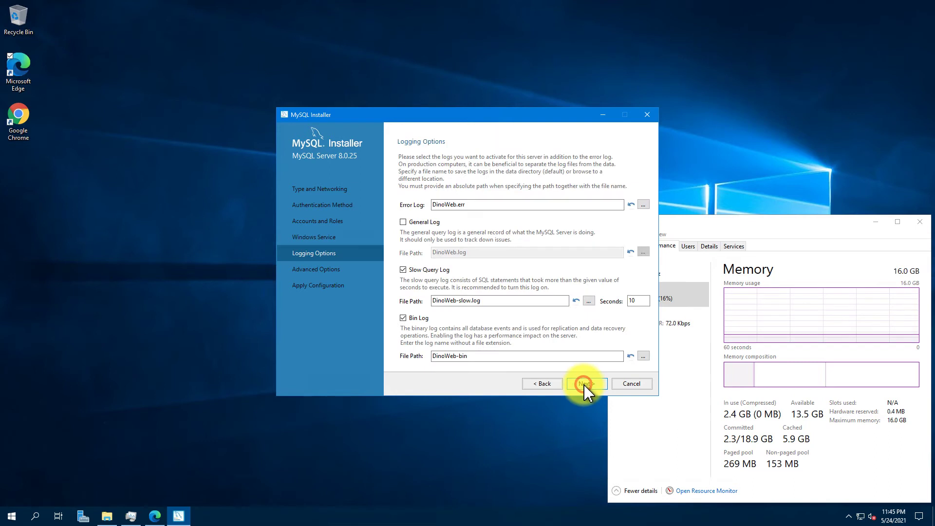
left_click(644, 205)
Step: Create a MySQL folder in C:\WebService\Logs and copy its path
left_click_drag(354, 255, 357, 311)
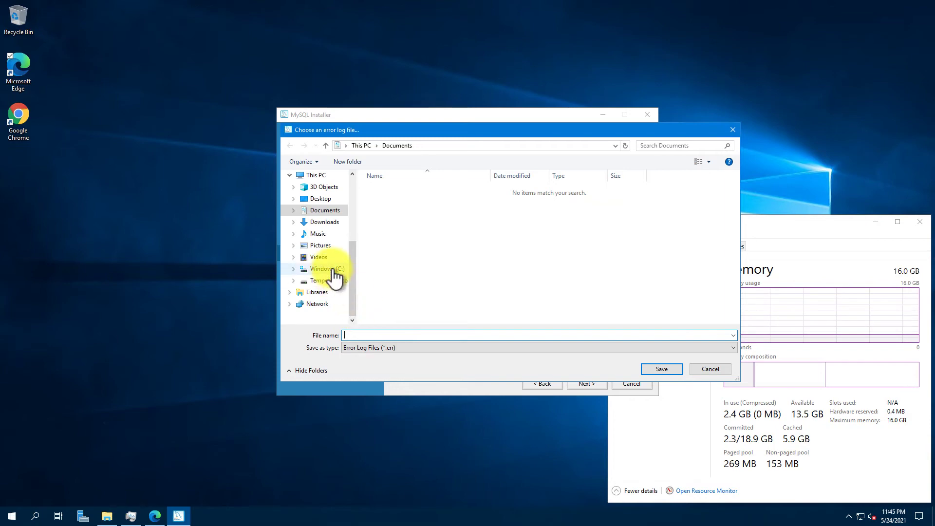
left_click(327, 269)
double_click(398, 253)
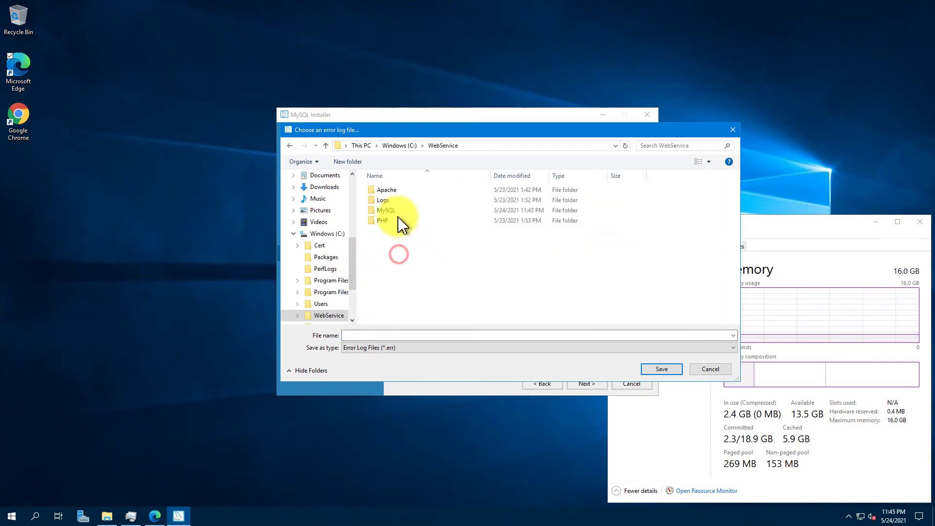
double_click(384, 200)
right_click(419, 265)
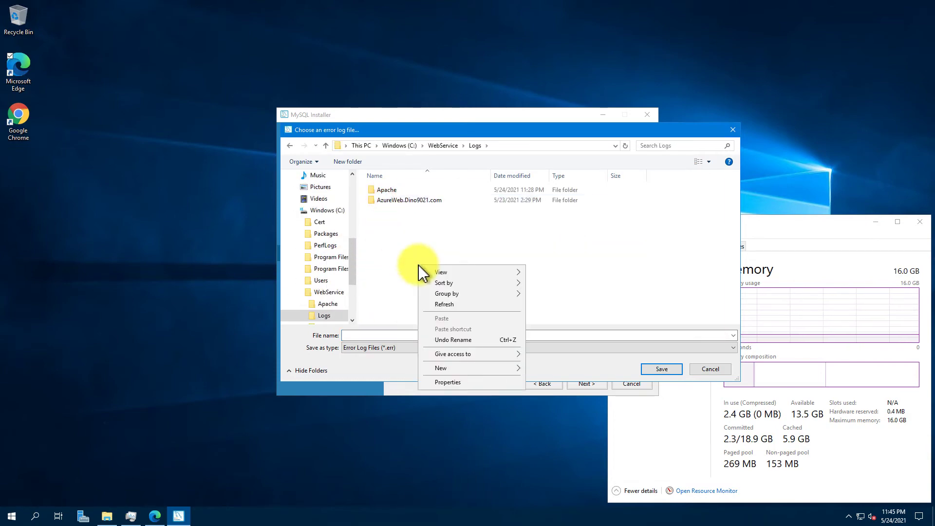
type("wfMySQL")
key("Return")
key("Return")
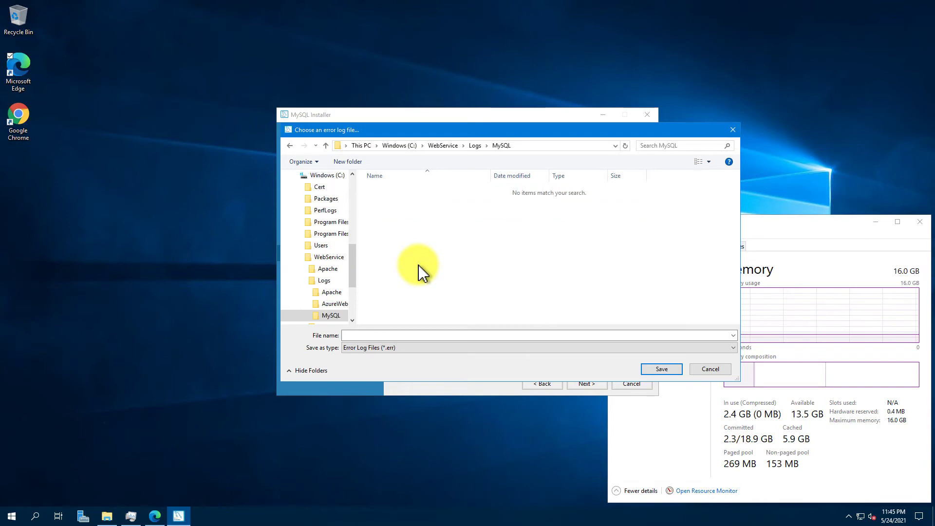
left_click(521, 145)
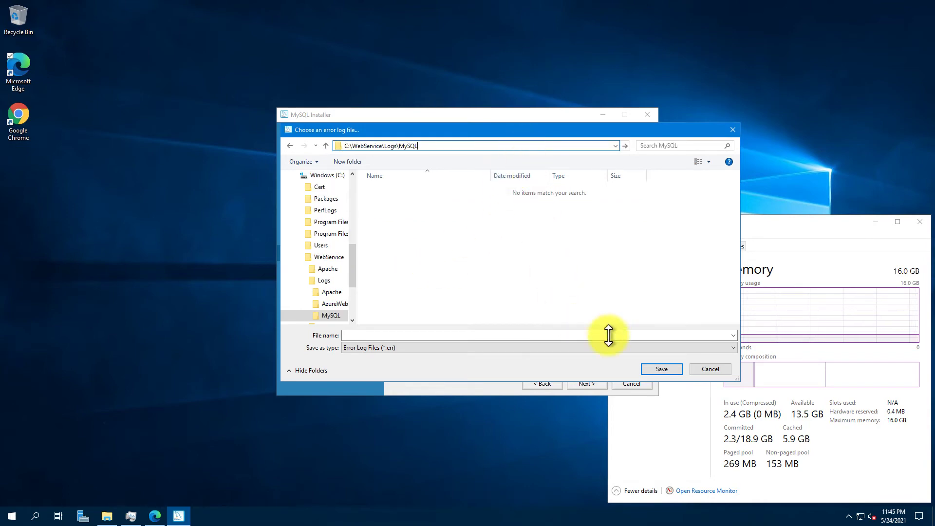
left_click(716, 369)
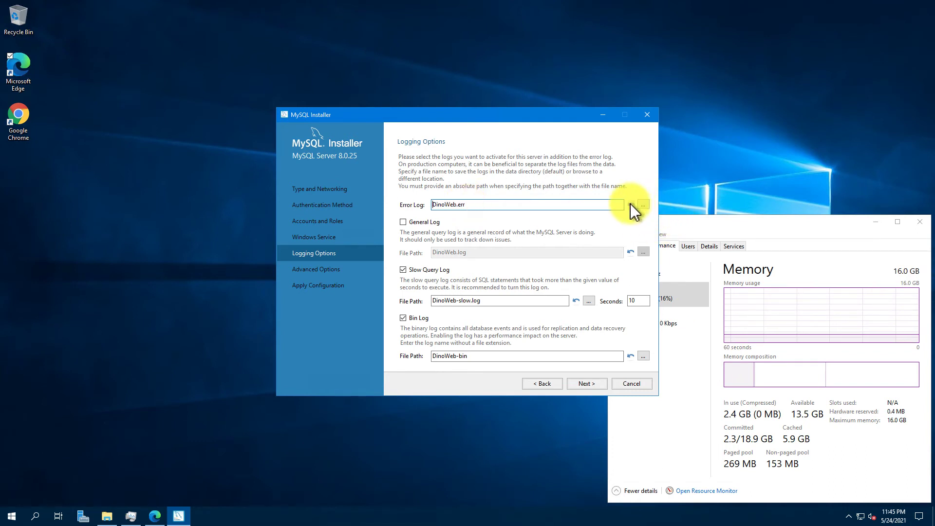
Step: Prefix the Error, Slow Query and Bin Log paths with C:\WebService\Logs\MySQL\ and continue
type("C:\\WebService\\Logs\\MySQL")
type("\\")
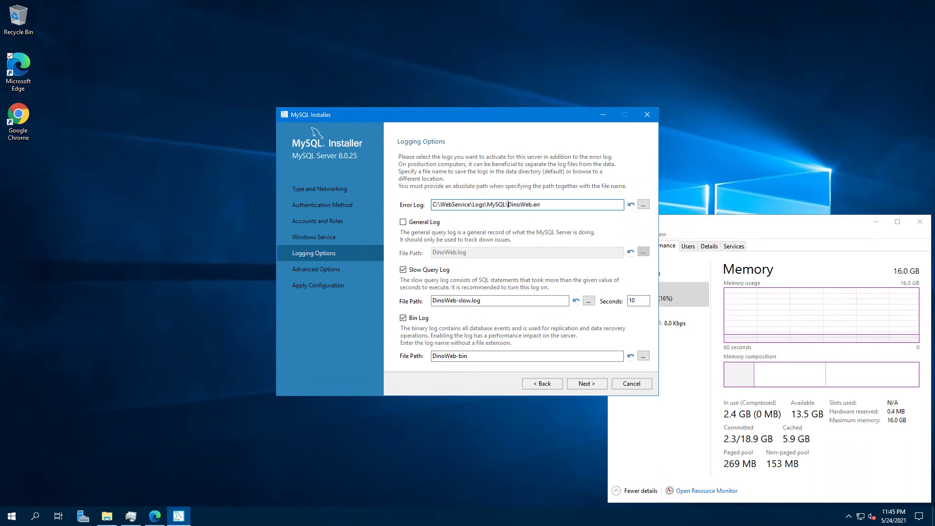
key("shift+Home")
key("ctrl+c")
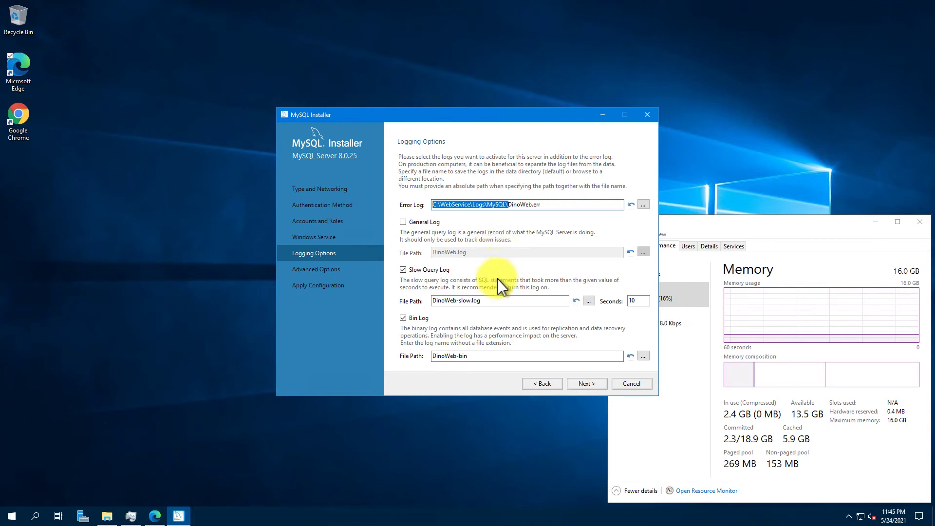
left_click(434, 301)
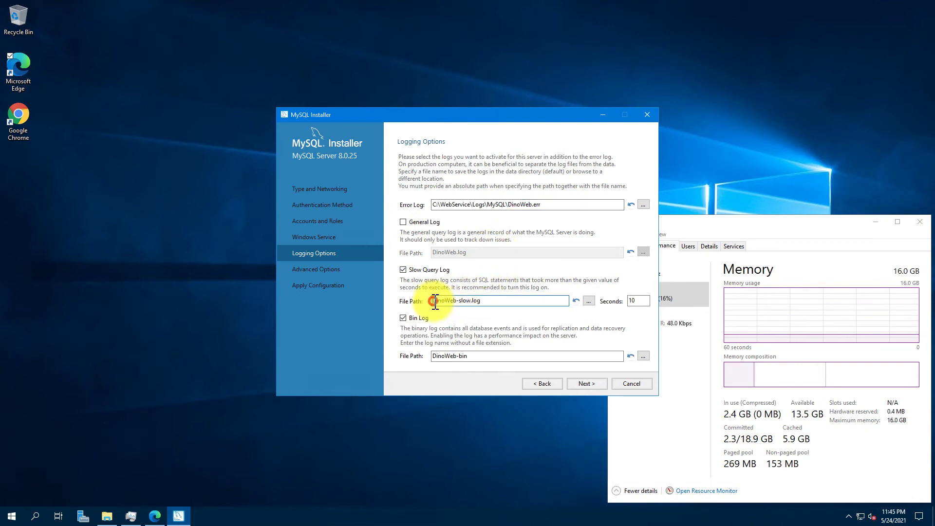
key("ctrl+v")
left_click(438, 357)
key("ctrl+v")
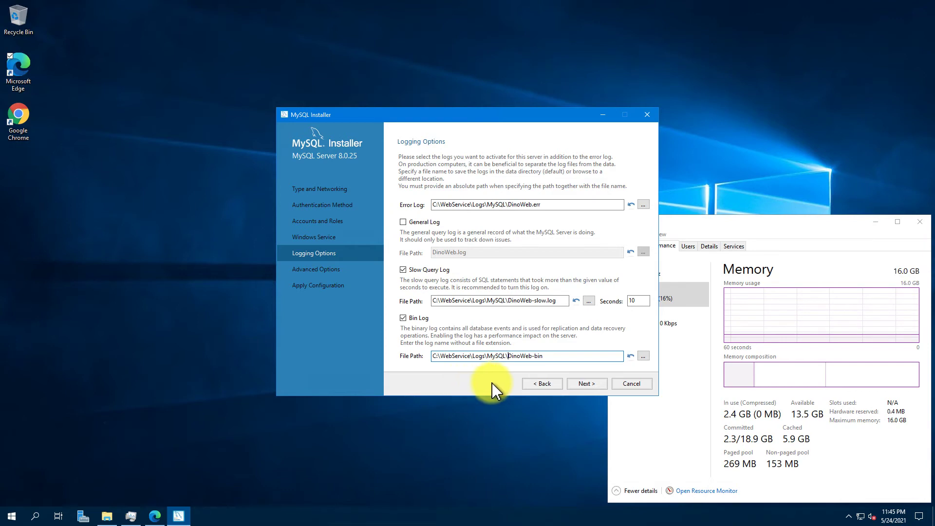
left_click(588, 384)
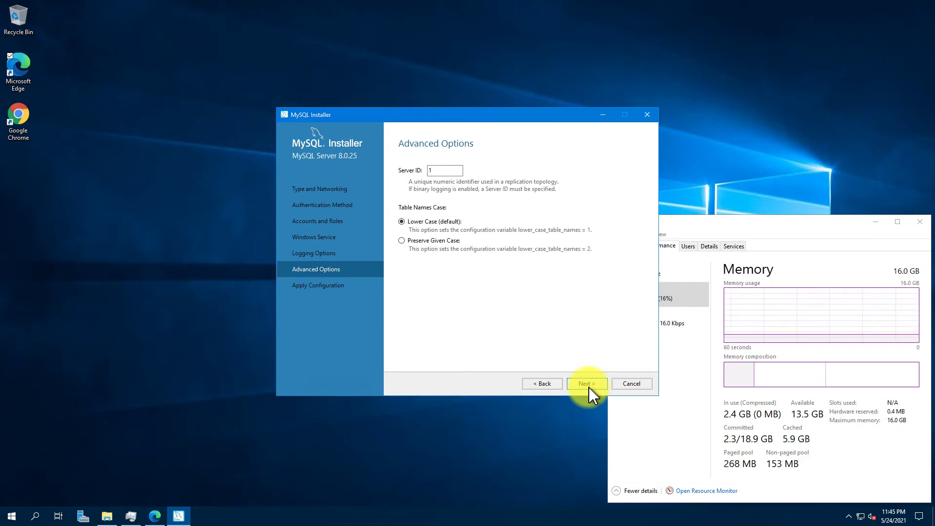
Step: Keep default advanced options, apply the MySQL Server 8.0.25 configuration, and finish it
left_click(588, 384)
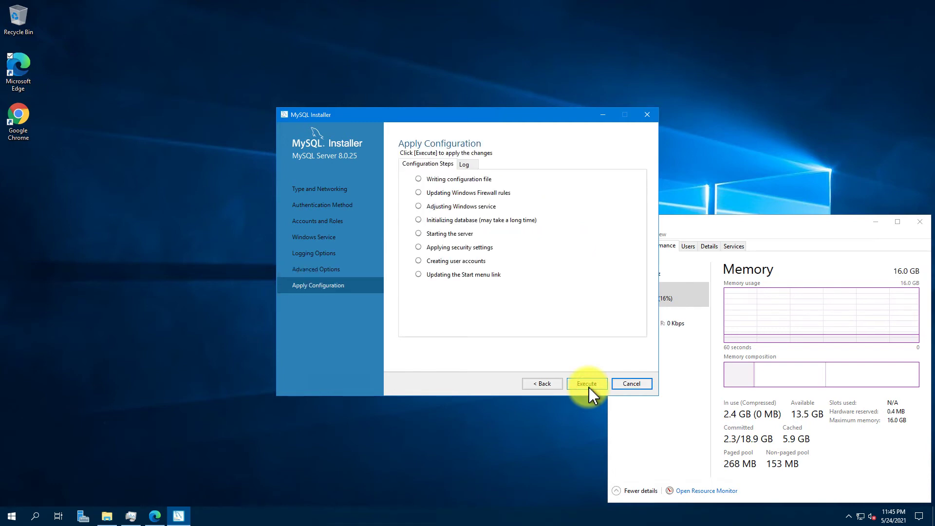
left_click(588, 385)
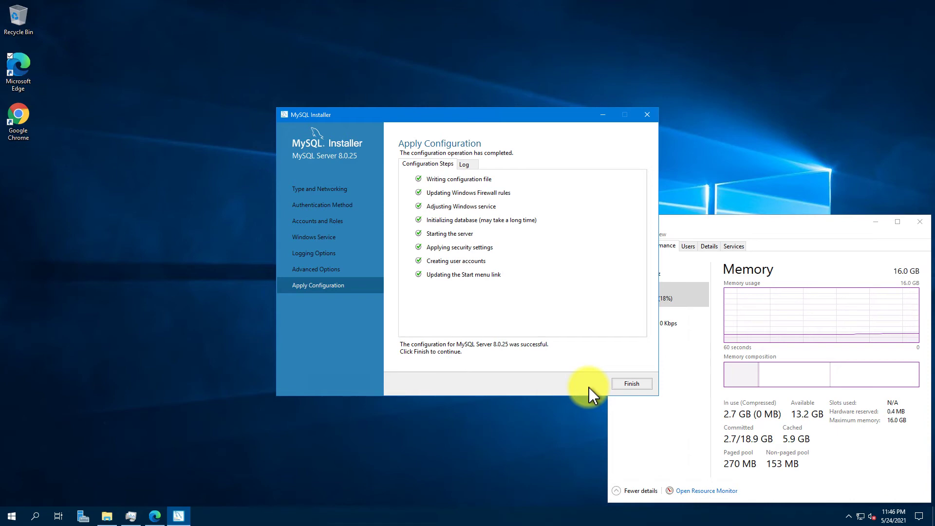
left_click(631, 384)
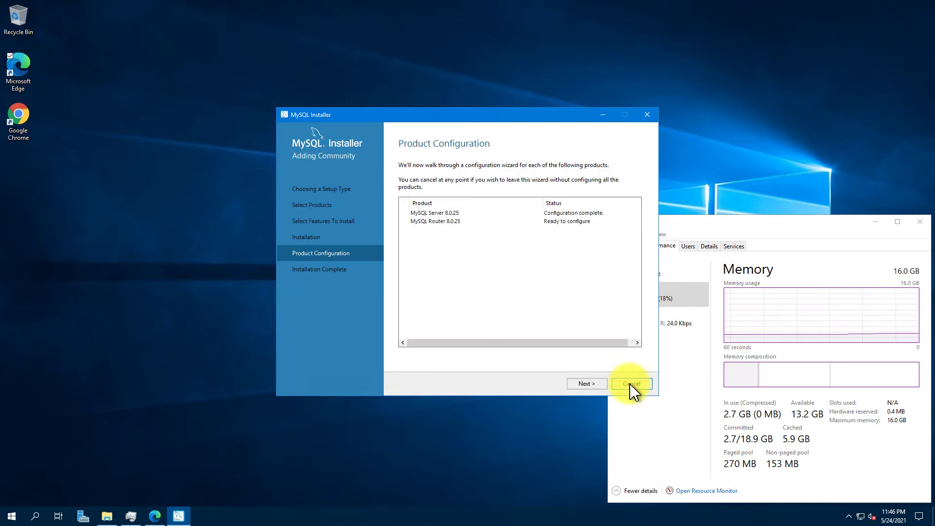
Step: Skip MySQL Router configuration and complete setup, launching MySQL Workbench and MySQL Shell
left_click(587, 384)
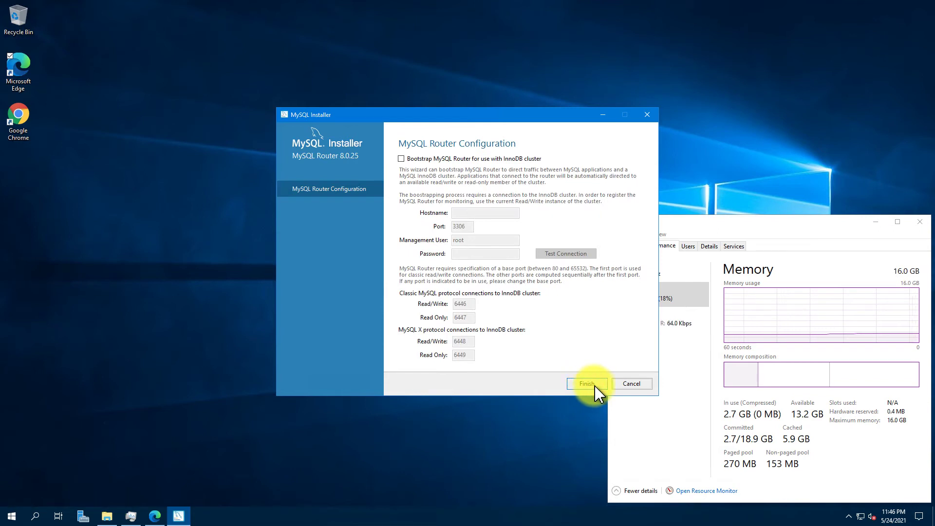
left_click(595, 385)
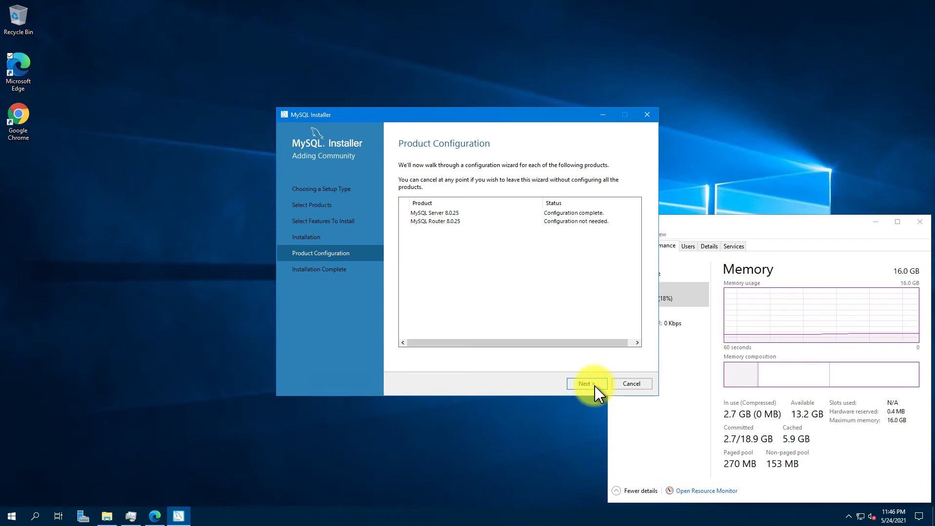
left_click(595, 385)
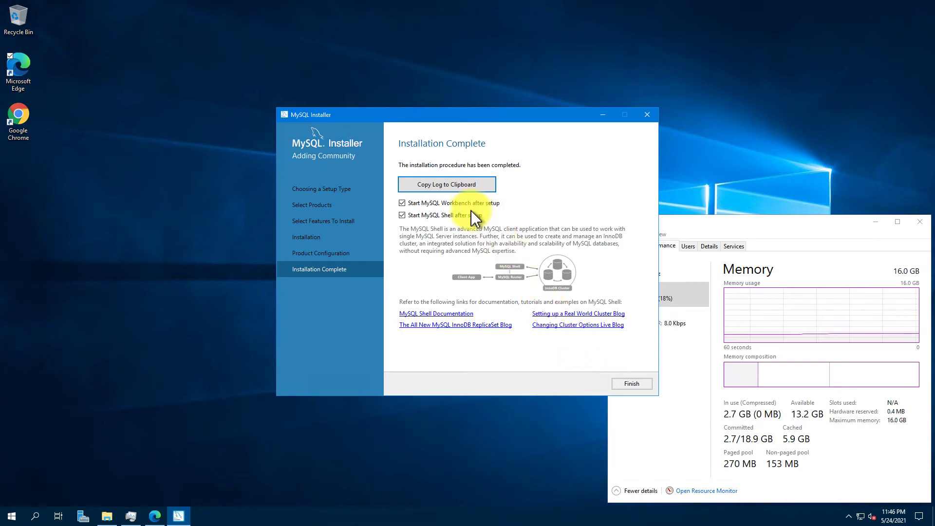
left_click(622, 382)
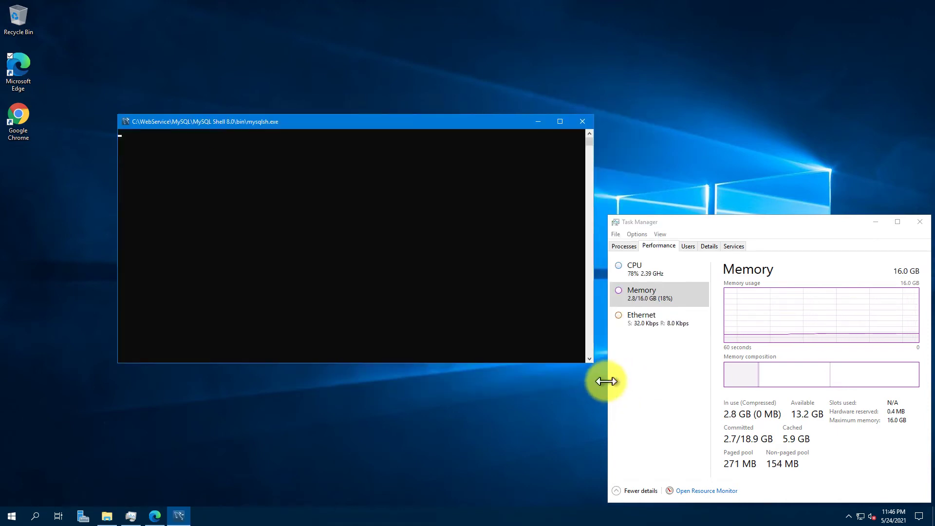
left_click_drag(277, 122, 140, 226)
Step: Close the MySQL Shell console window
left_click(43, 267)
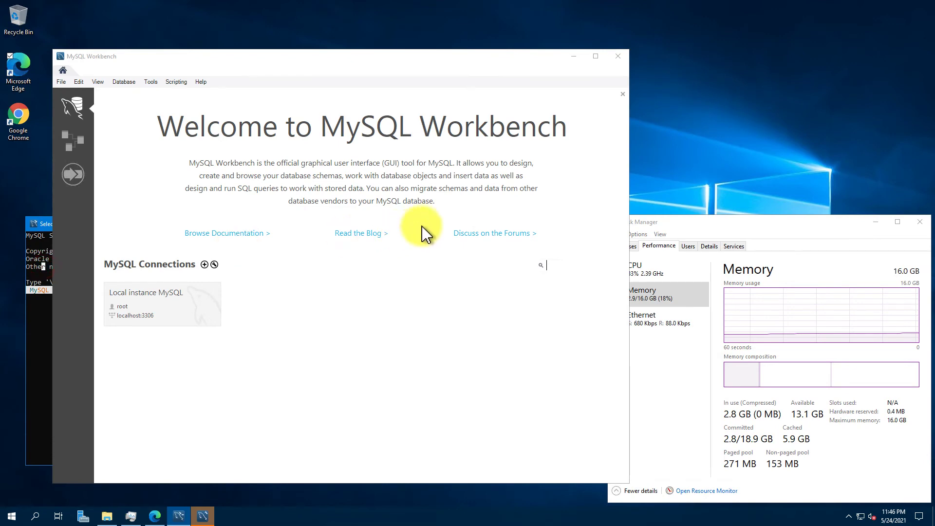
left_click(36, 224)
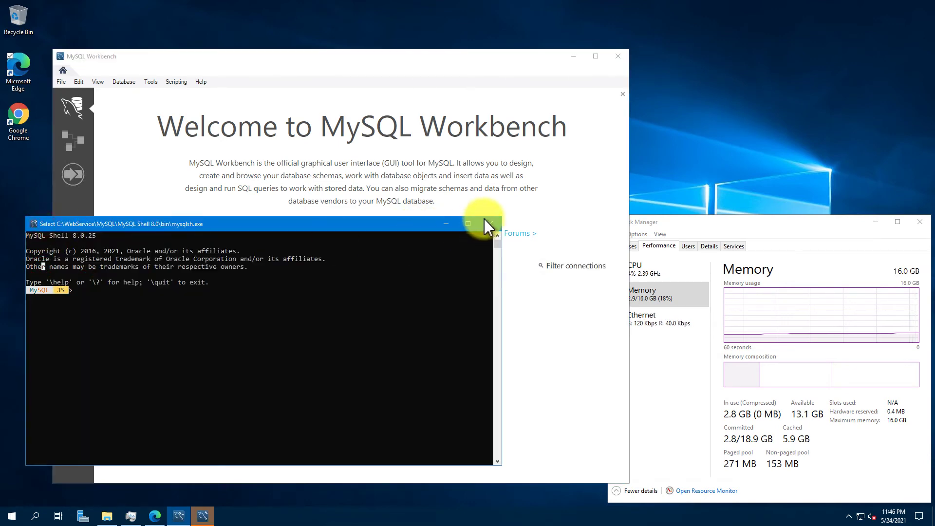
left_click(491, 225)
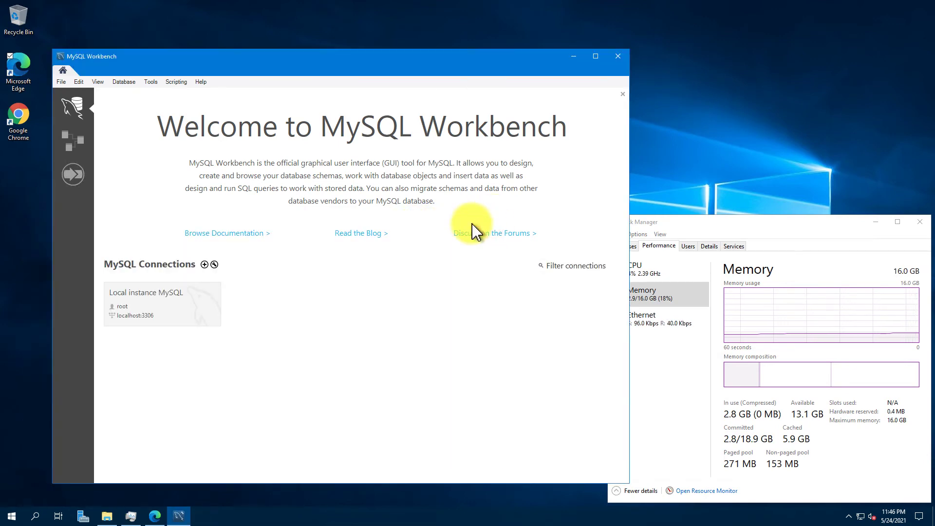
Step: Connect to Local instance MySQL with the root password, then launch File Explorer
left_click(155, 324)
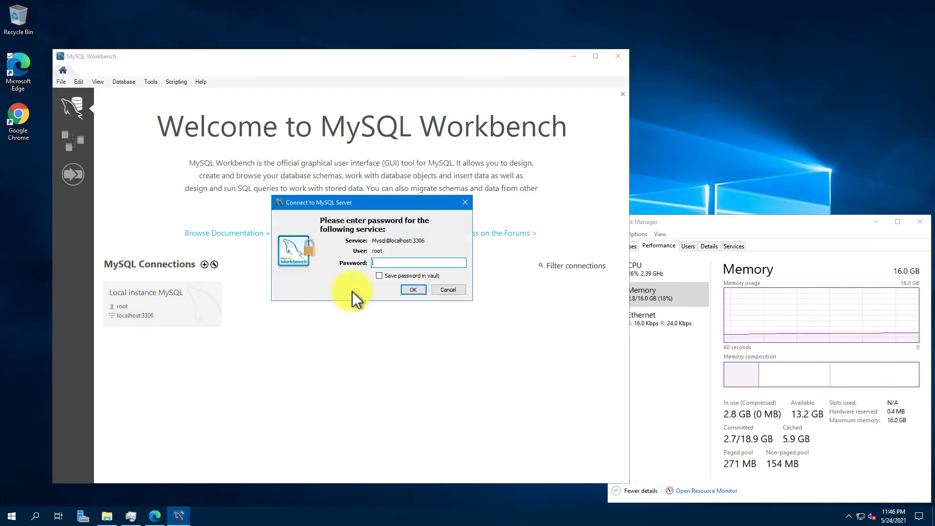
type("*")
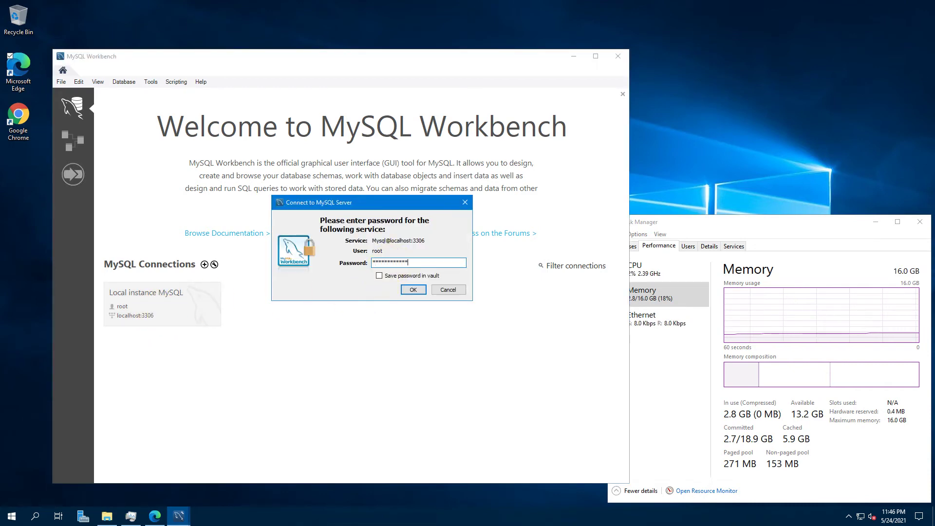
left_click(413, 289)
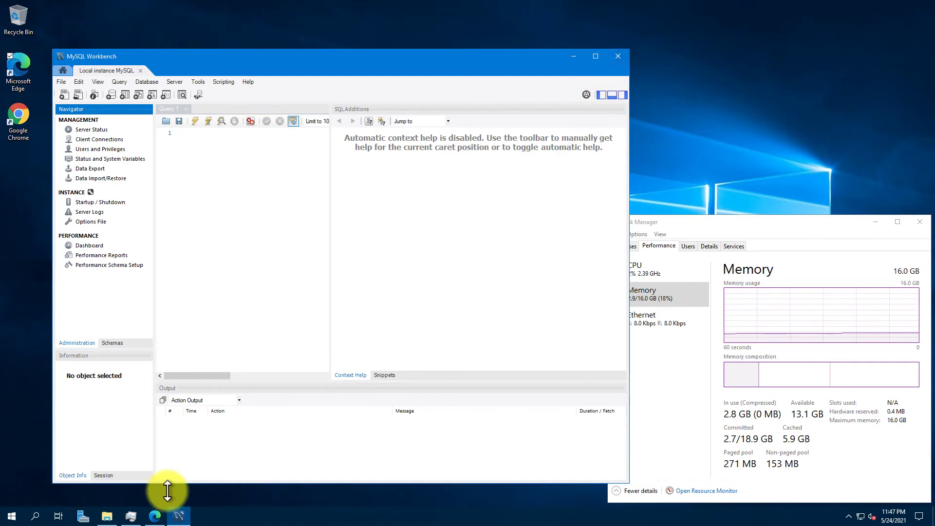
left_click(105, 515)
Step: Copy the phpMyAdmin-5.1.0-all-languages folder from the downloaded zip in Downloads
left_click_drag(194, 235, 199, 163)
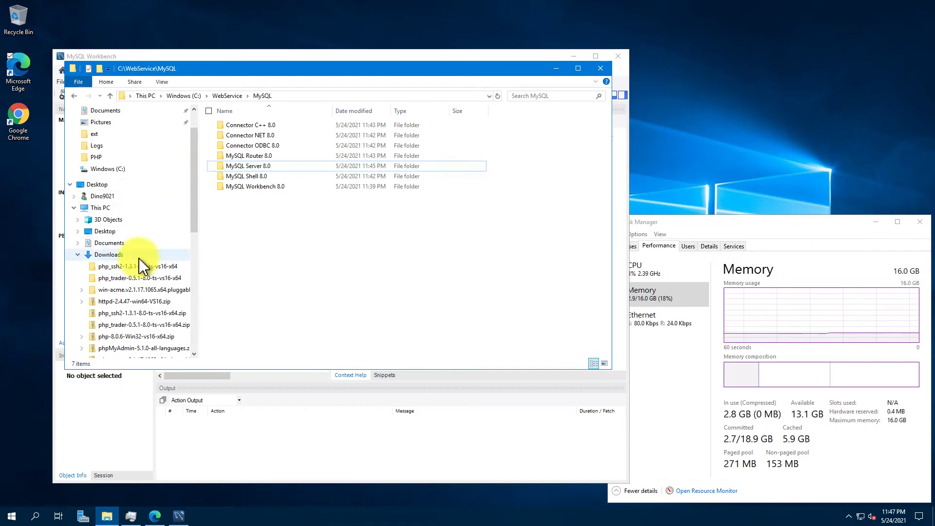
left_click(90, 254)
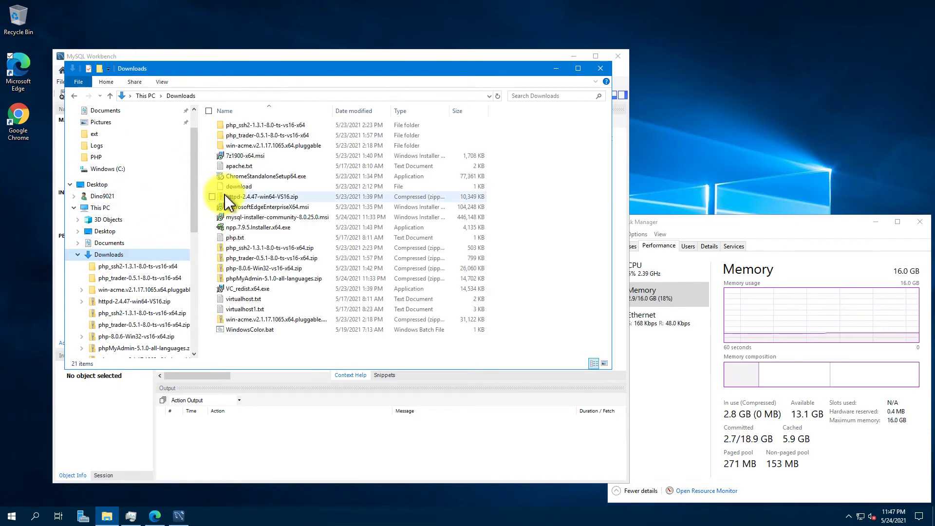
double_click(246, 278)
double_click(243, 125)
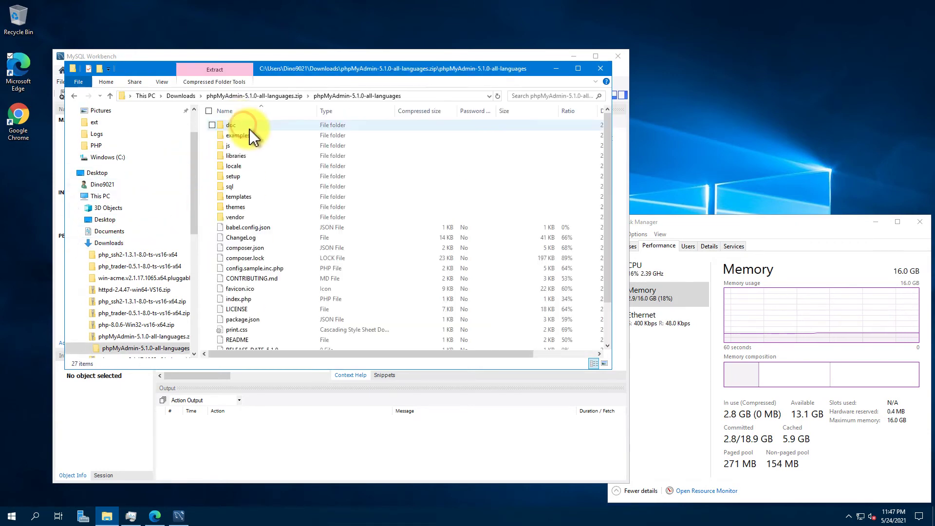
left_click(293, 97)
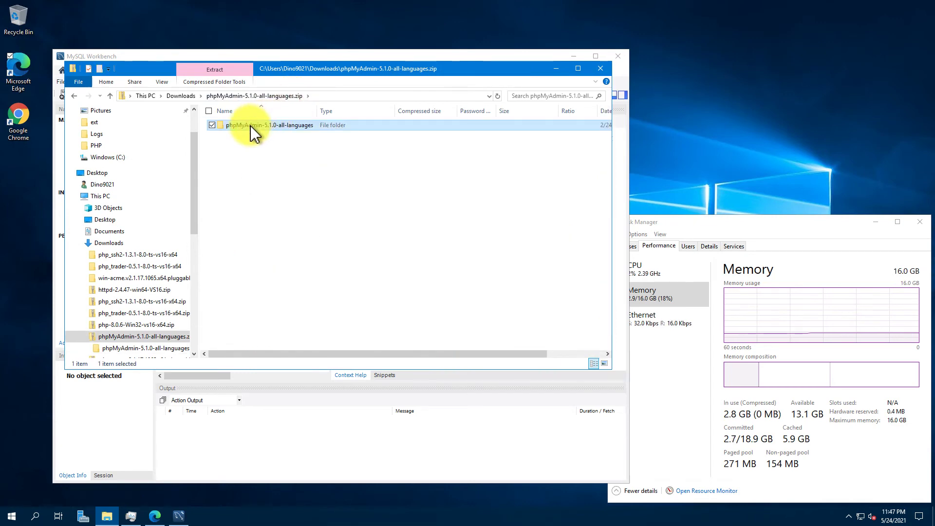
right_click(251, 126)
left_click(208, 171)
Step: Paste the phpMyAdmin folder into the site folder under C:\WebSite
left_click_drag(194, 183, 194, 294)
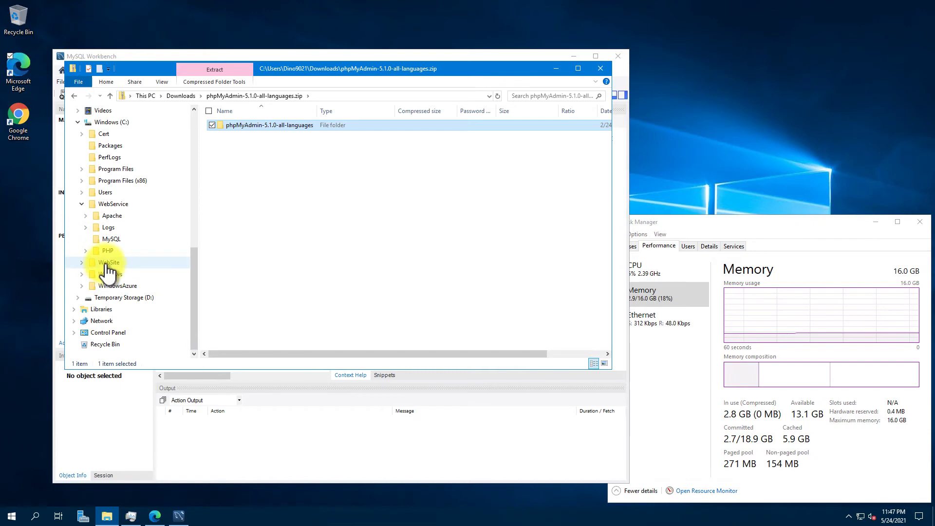
left_click(109, 263)
double_click(251, 126)
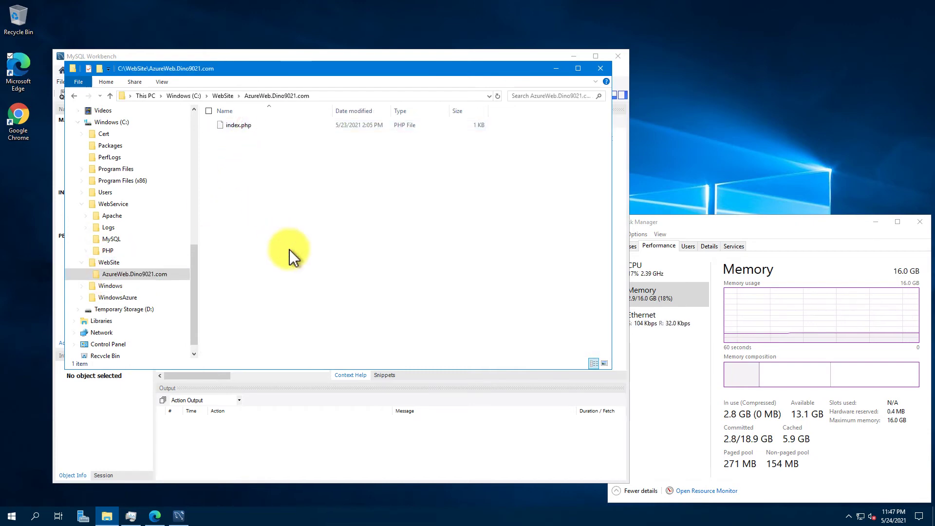
key("ctrl+v")
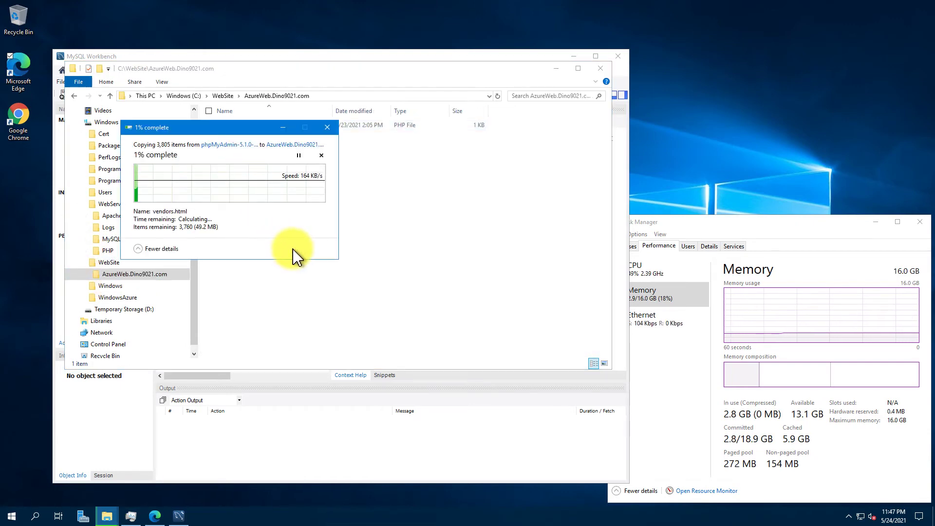
Step: Search 'password genera' in Edge and open the passwordsgenerator.net Strong Random Password Generator
left_click(155, 515)
left_click(266, 8)
type("p")
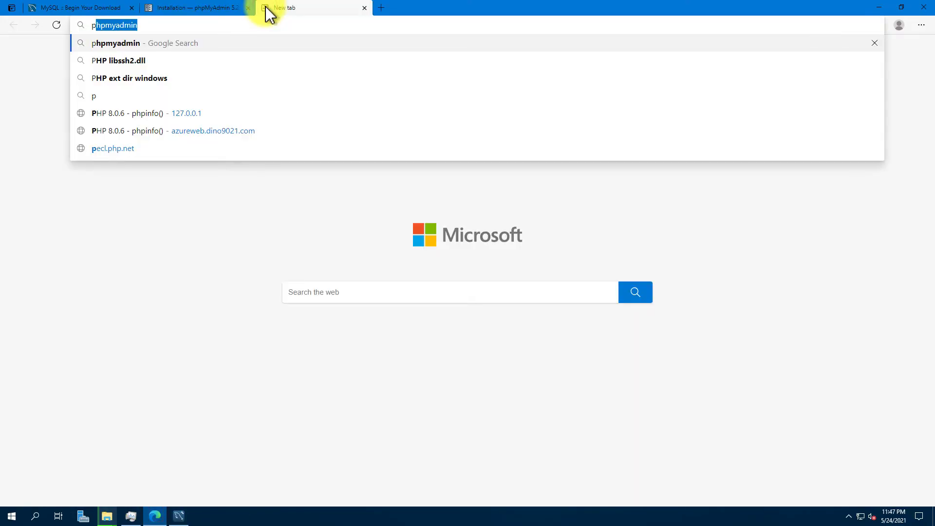
type("assword genera")
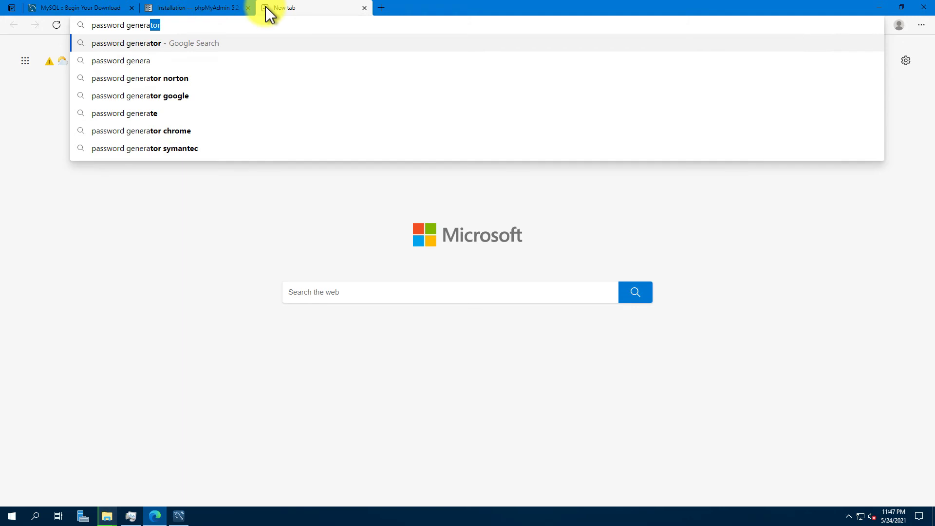
key("Return")
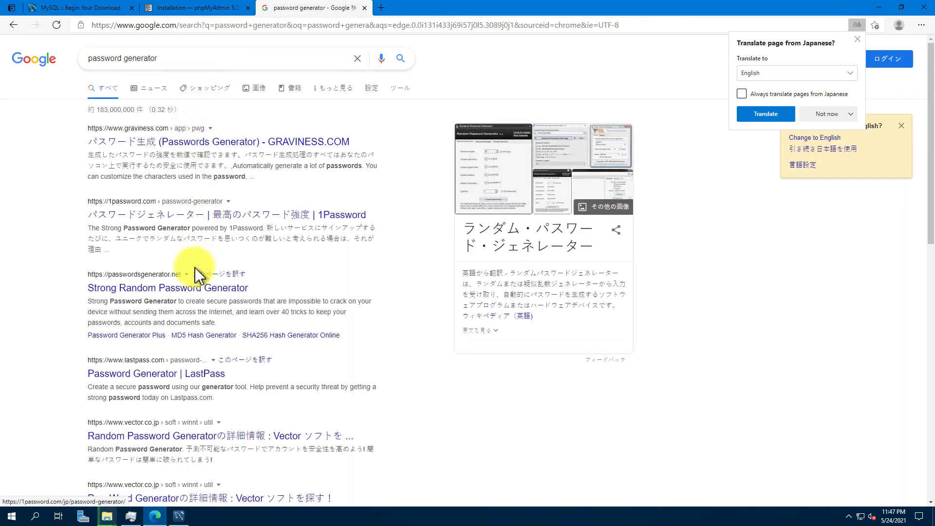
left_click(195, 290)
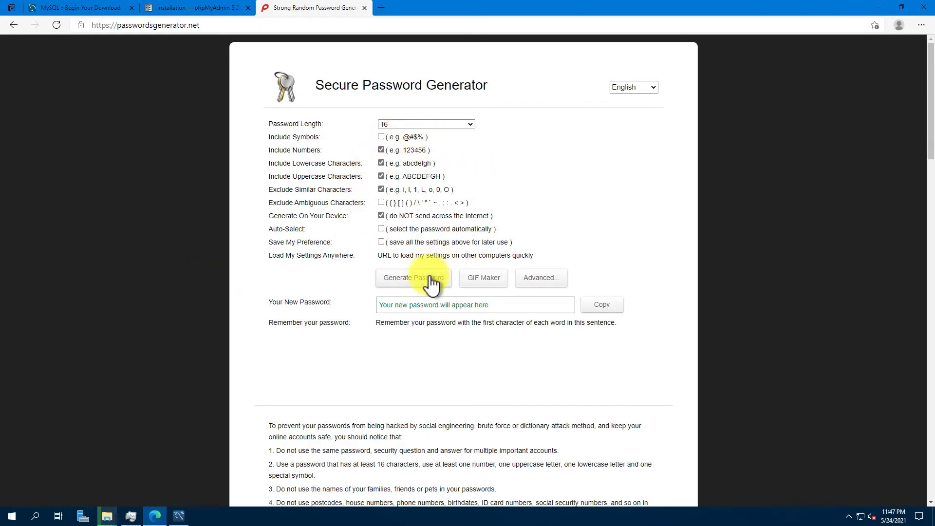
Step: Generate and copy a new random password, minimize Edge, and centre the copy-progress window
left_click(428, 279)
left_click(591, 306)
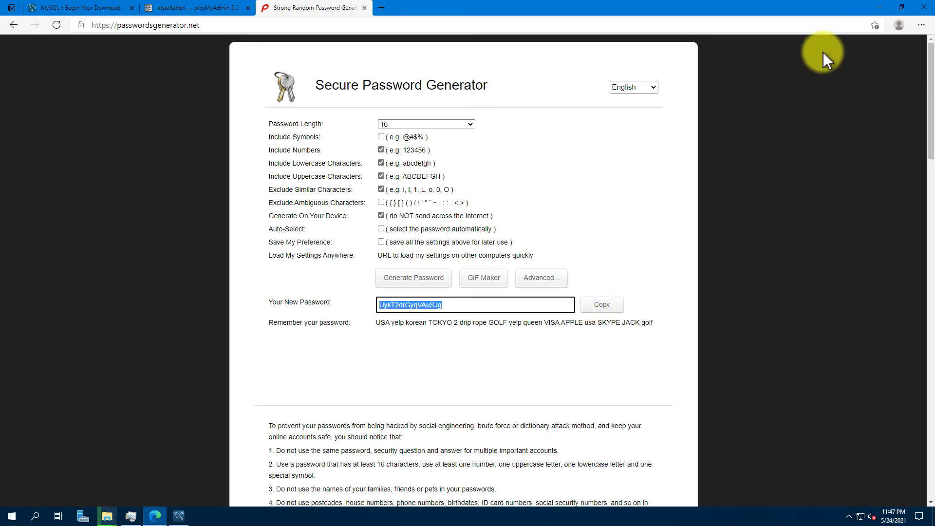
left_click(879, 7)
left_click(222, 129)
left_click_drag(233, 137, 399, 210)
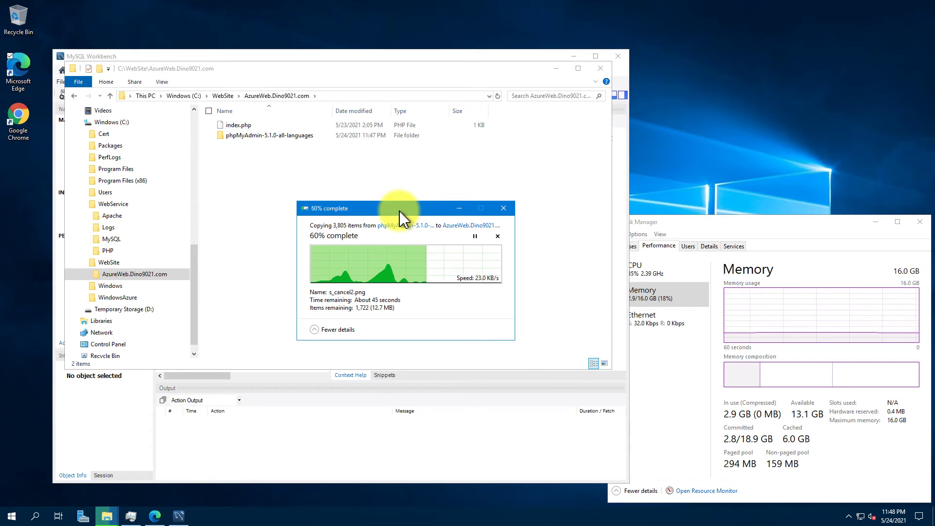
Step: Open the taskbar context menu from the clock area
right_click(895, 519)
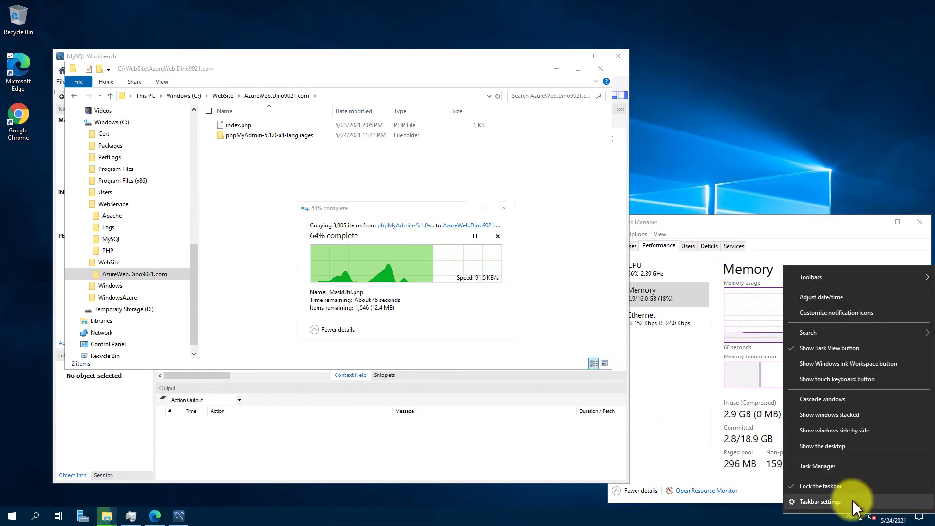
Step: Set the Windows time zone to UTC+08:00 Taipei in Time & Language settings
left_click(828, 501)
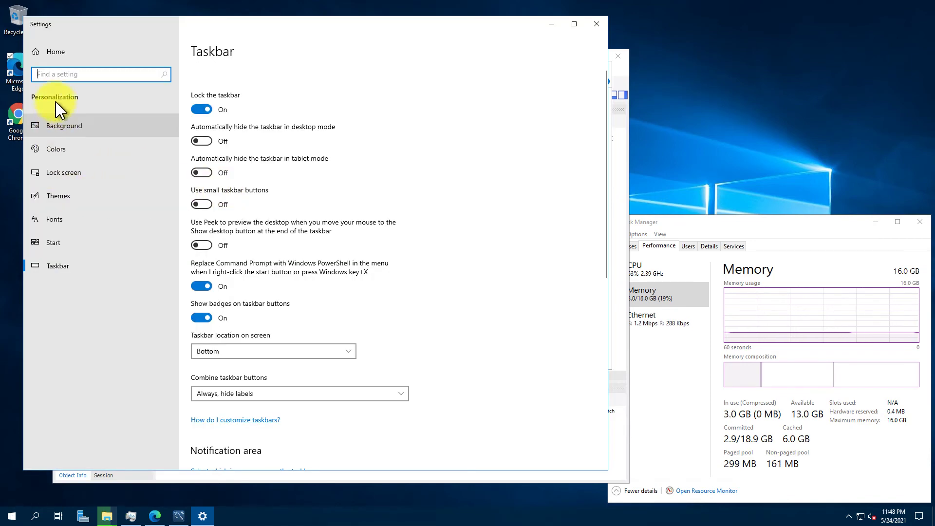
left_click(49, 56)
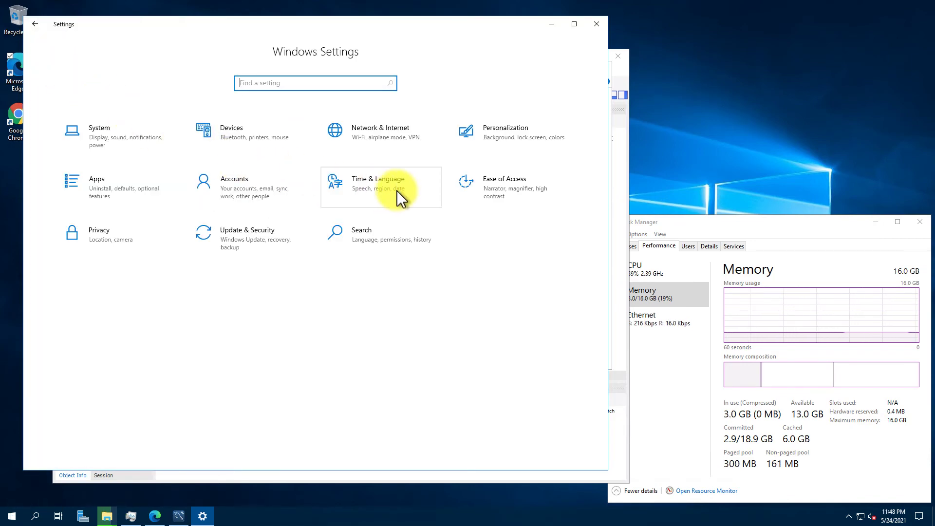
left_click(399, 196)
left_click(248, 241)
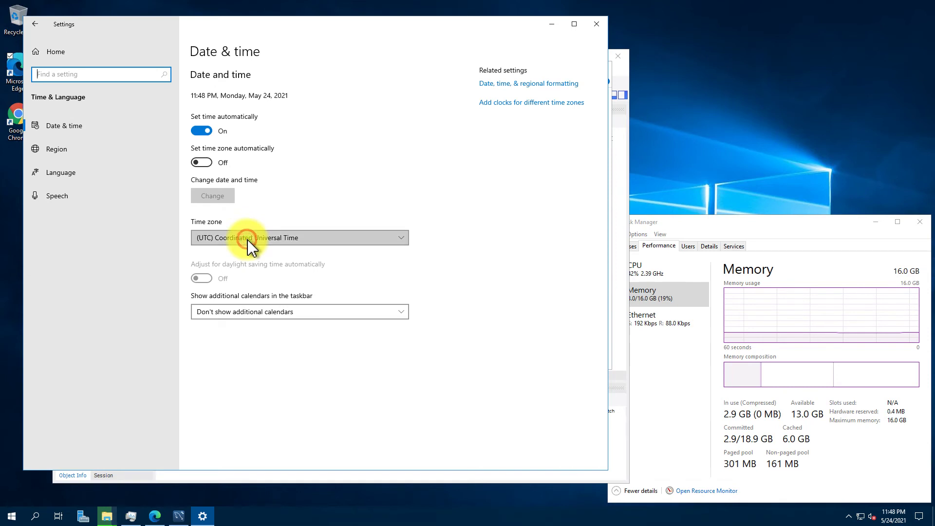
left_click_drag(408, 237, 404, 296)
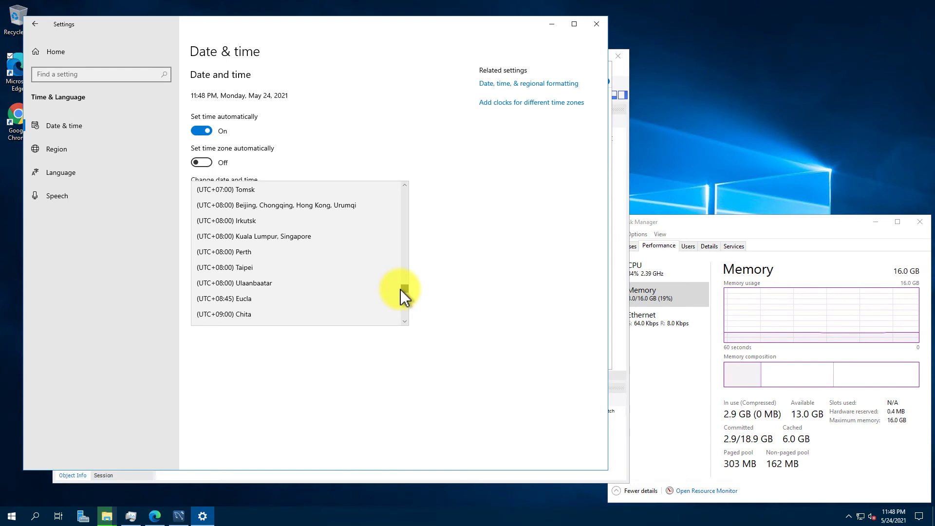
left_click(346, 268)
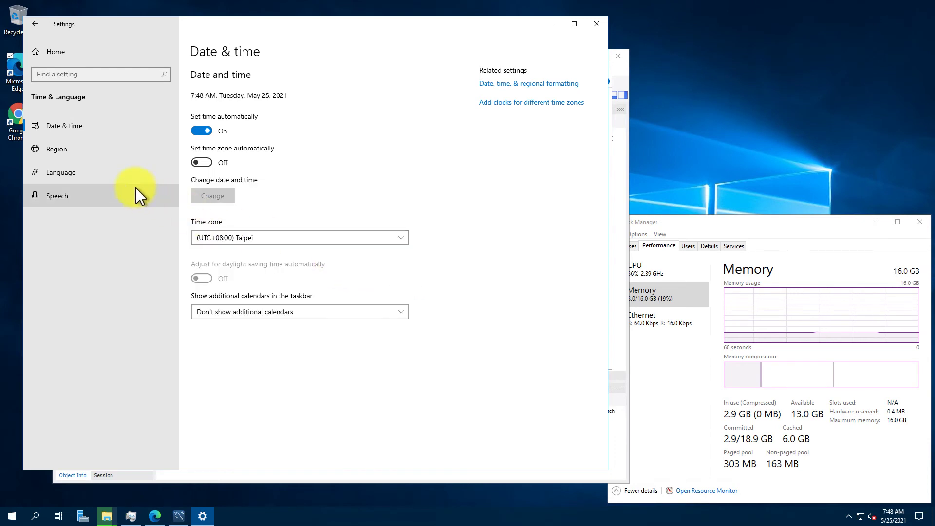
Step: Set the country or region to Taiwan
left_click(78, 151)
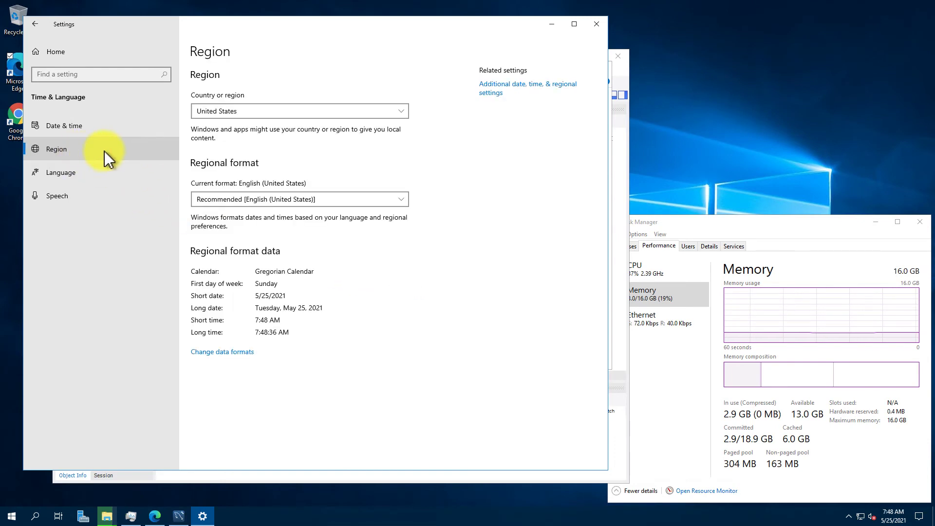
left_click(261, 115)
key("t")
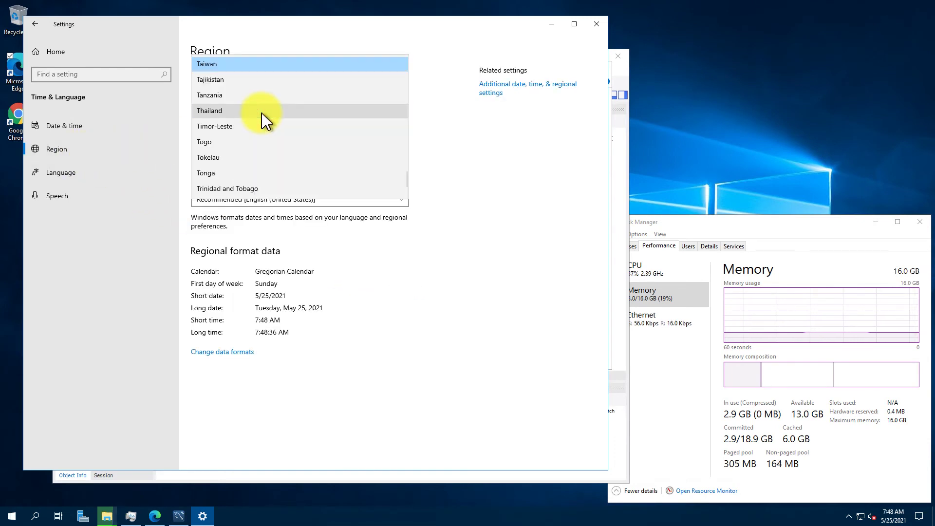
left_click(251, 66)
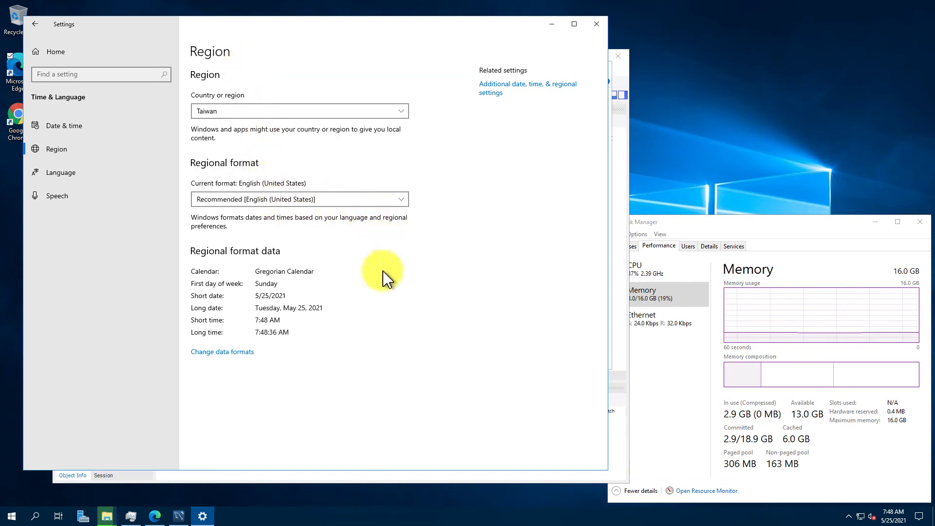
Step: Use 24-hour times: short time 09:40, long time 09:40:07, then close Settings
left_click(242, 353)
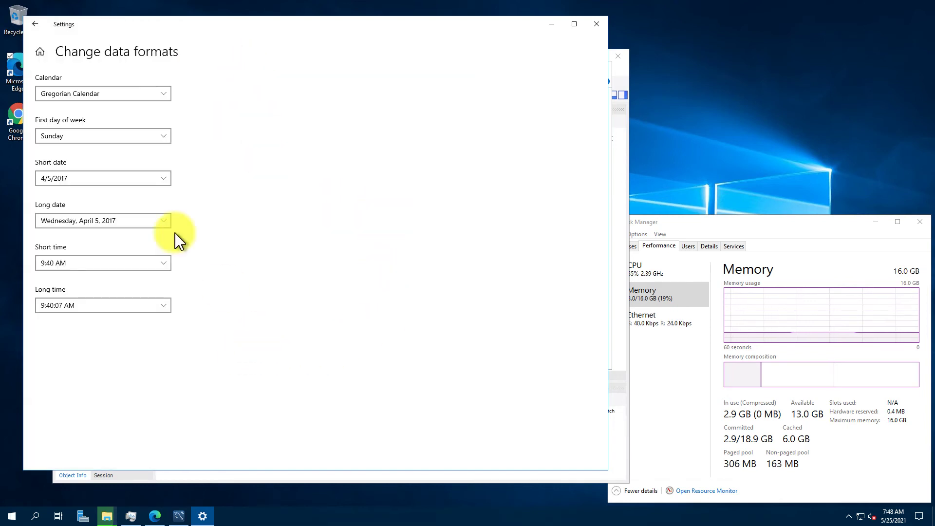
left_click(74, 269)
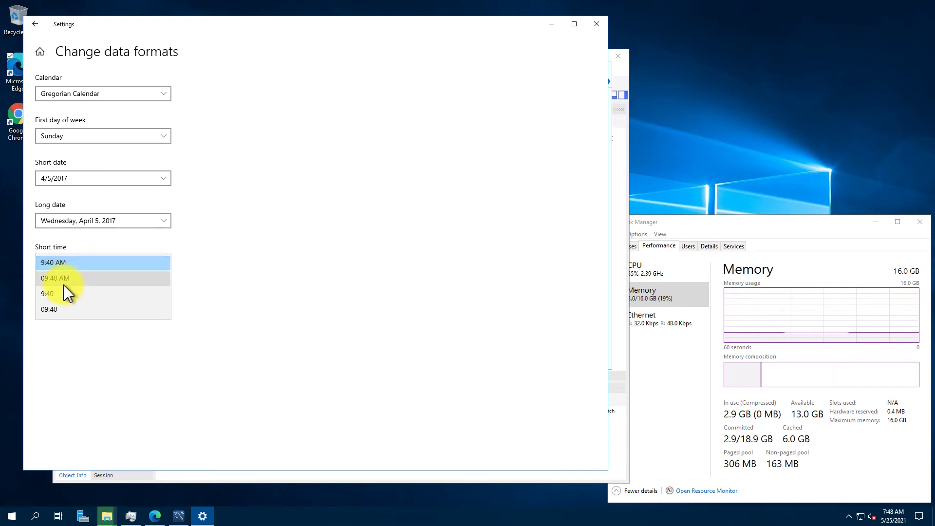
left_click(68, 310)
left_click(69, 311)
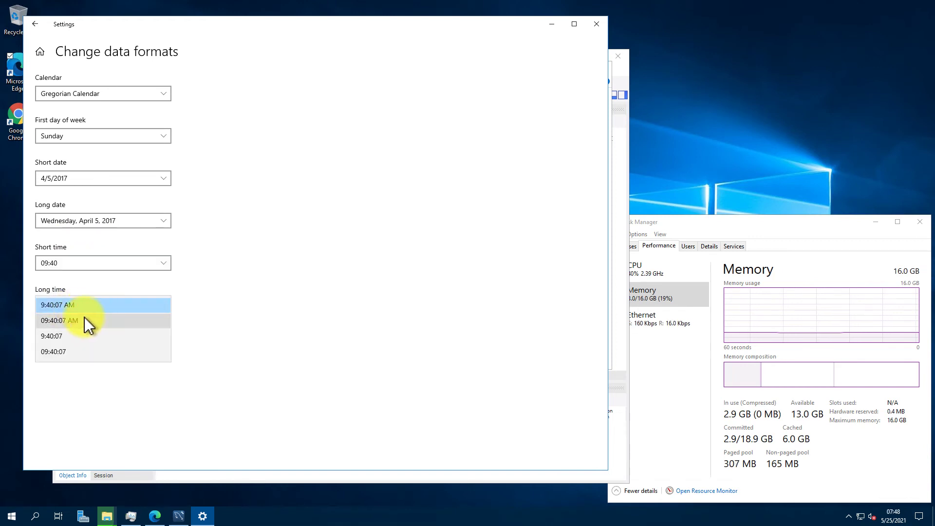
left_click(76, 352)
left_click(596, 24)
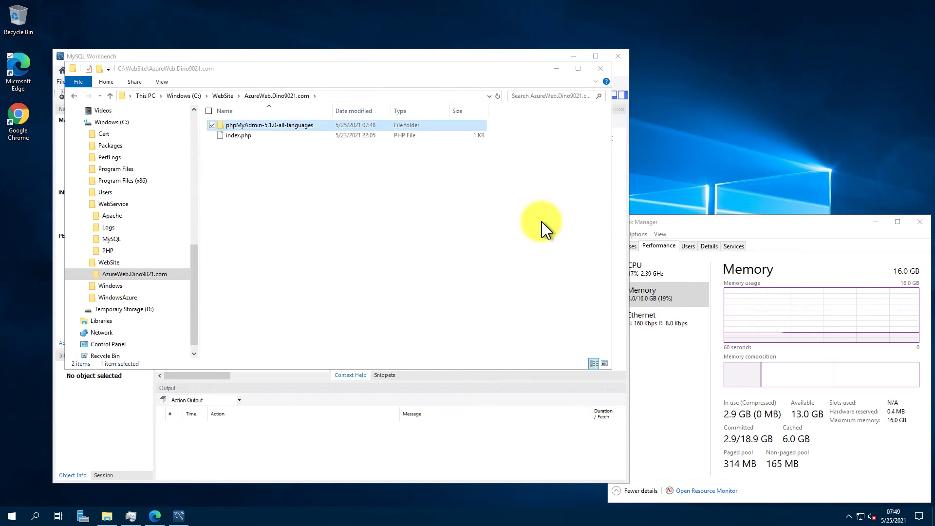
Step: Replace the folder's -5.1.0-all-languages ending with the pasted random suffix and open it
left_click(259, 128)
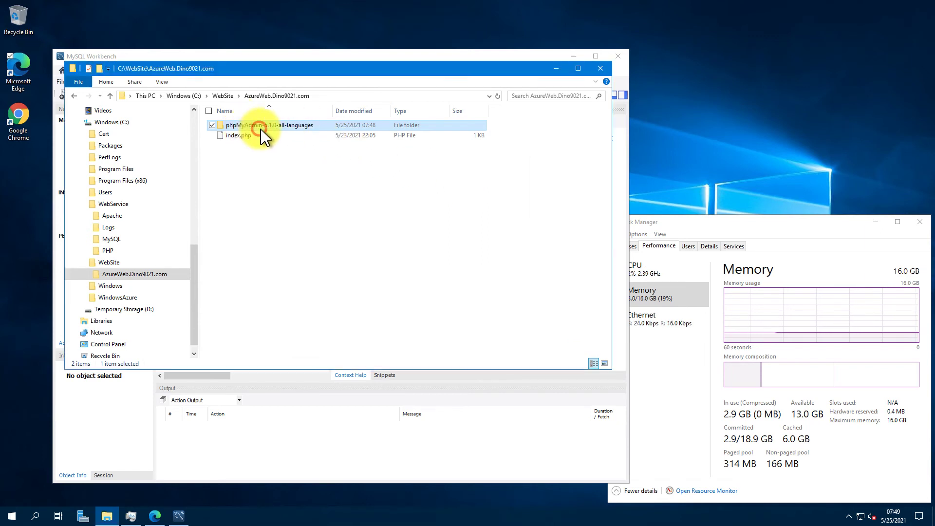
left_click_drag(261, 125, 632, 150)
type("_UykT2drGyqVAuSJg")
key("Return")
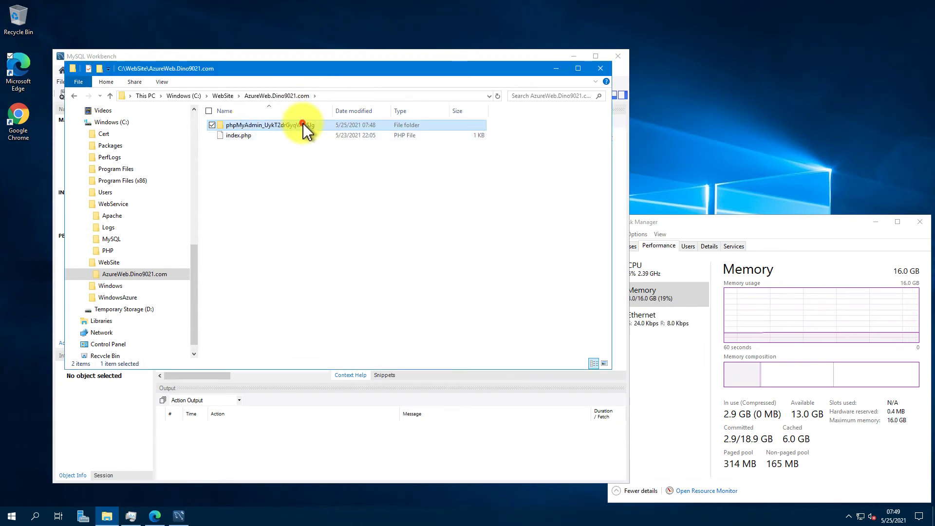
double_click(306, 126)
left_click(436, 97)
key("ctrl+c")
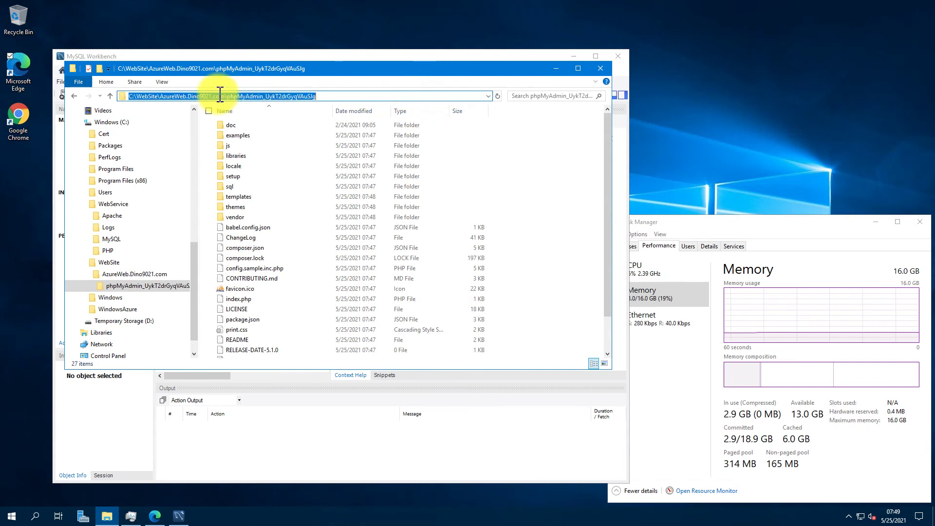
left_click(230, 96)
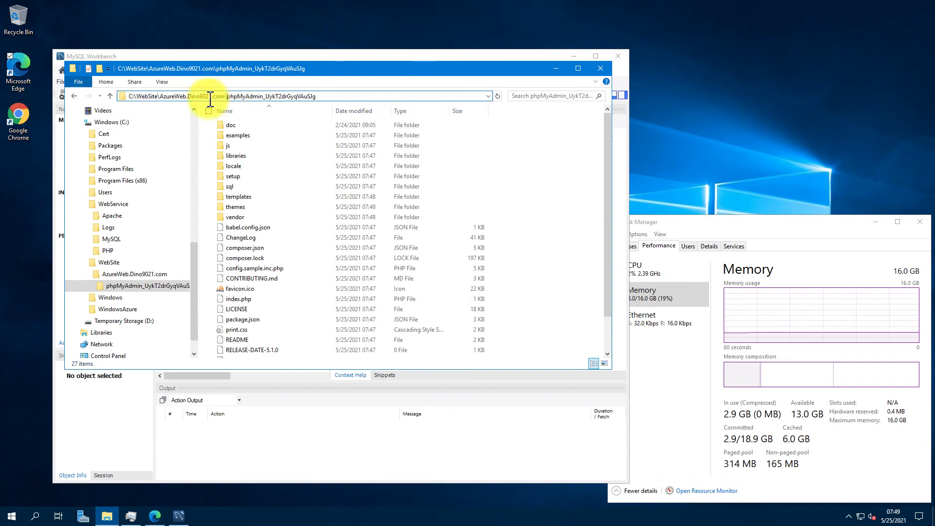
Step: Load the phpMyAdmin login page in a new Edge tab using the copied folder address
left_click_drag(161, 97, 367, 97)
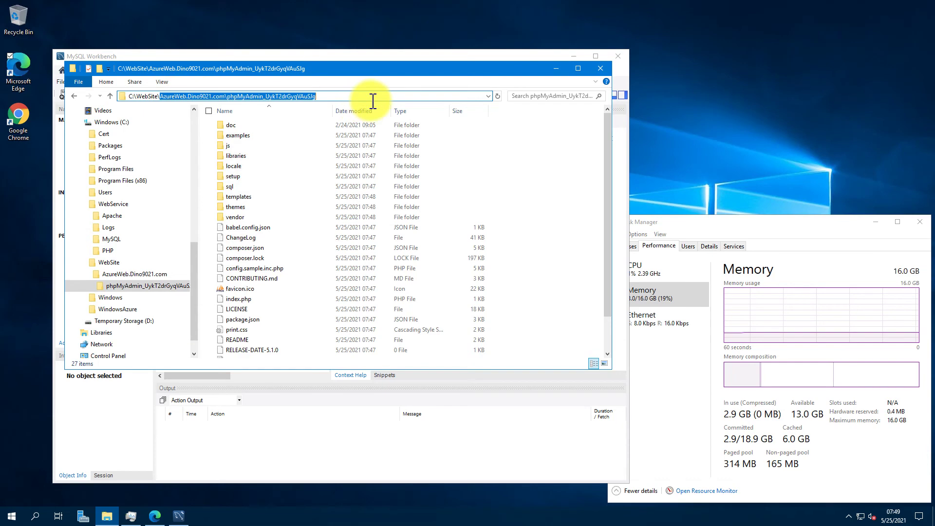
left_click_drag(607, 148, 611, 231)
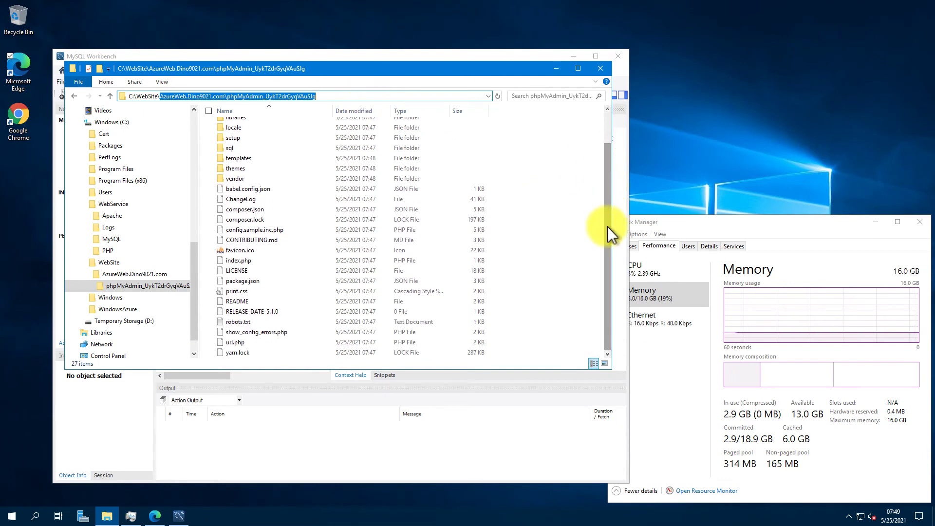
left_click(154, 516)
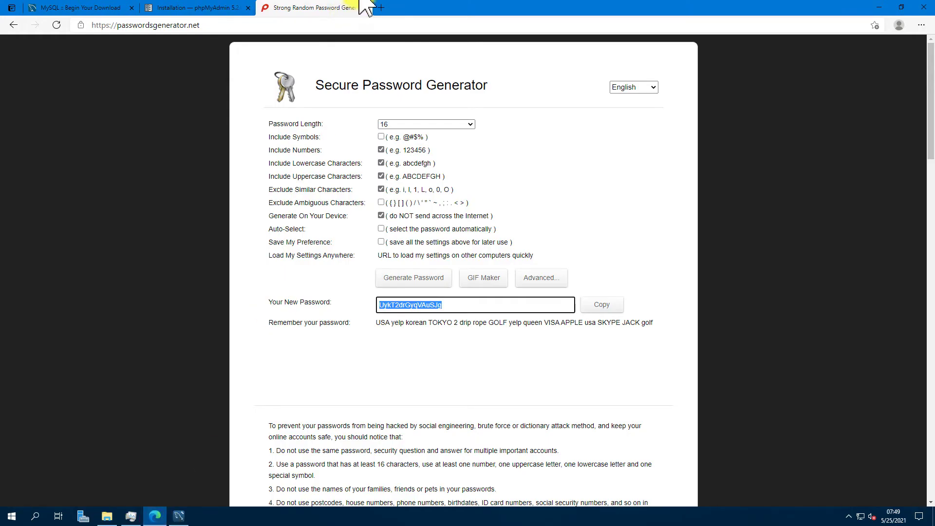
left_click(380, 9)
key("ctrl+v")
key("Return")
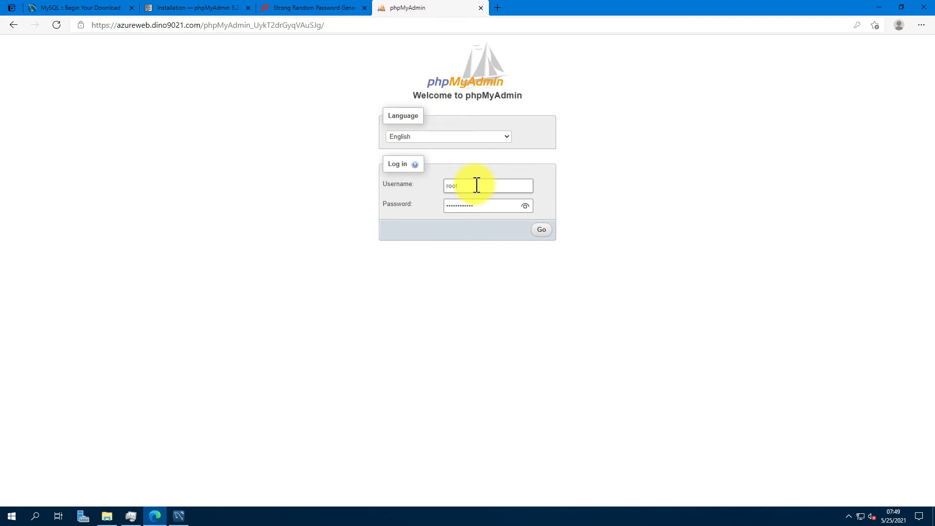
Step: Log in to phpMyAdmin as root and return to the phpMyAdmin folder window
left_click(502, 206)
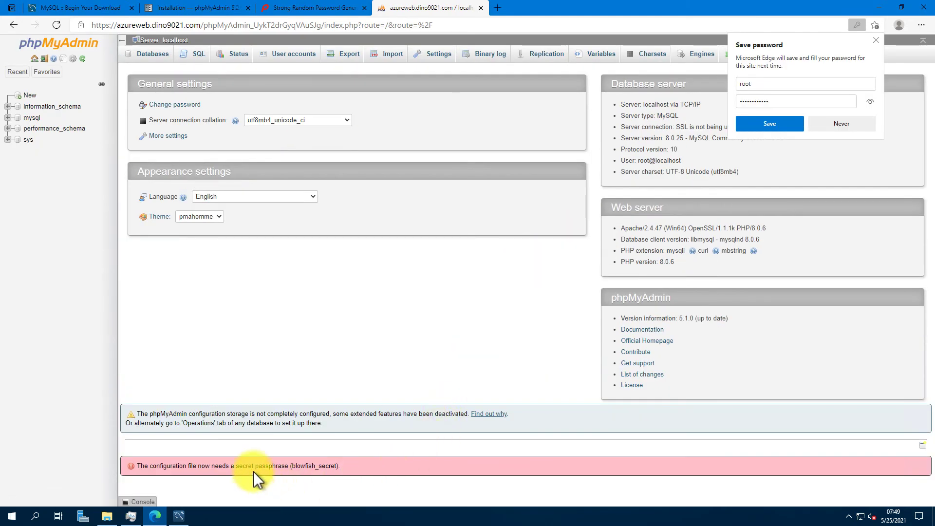
left_click_drag(193, 466, 366, 469)
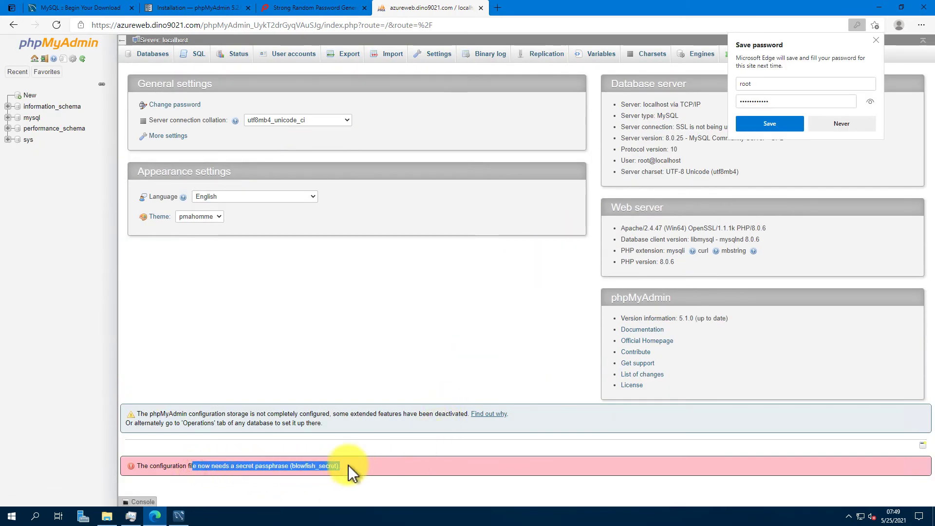
left_click(107, 517)
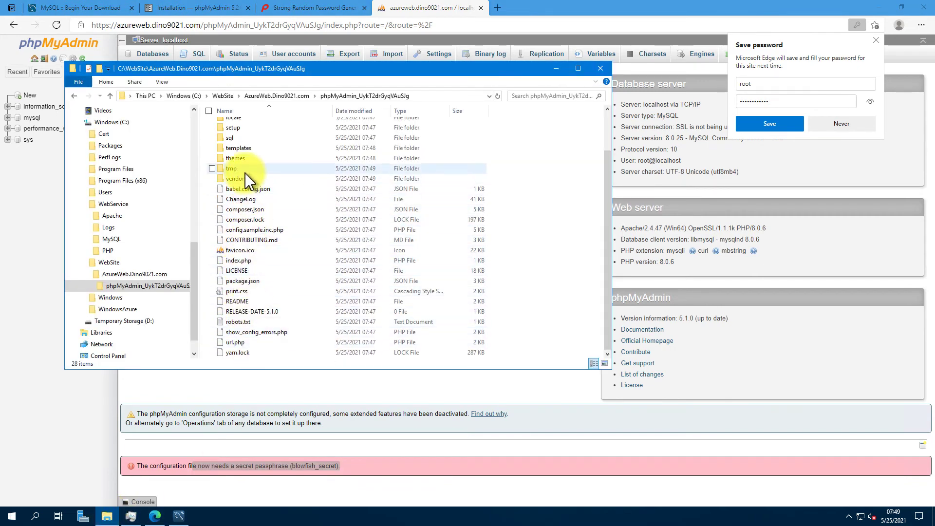
Step: Load the phpMyAdmin setup page by replacing the address tail with 'se'
scroll(246, 179, "up", 2)
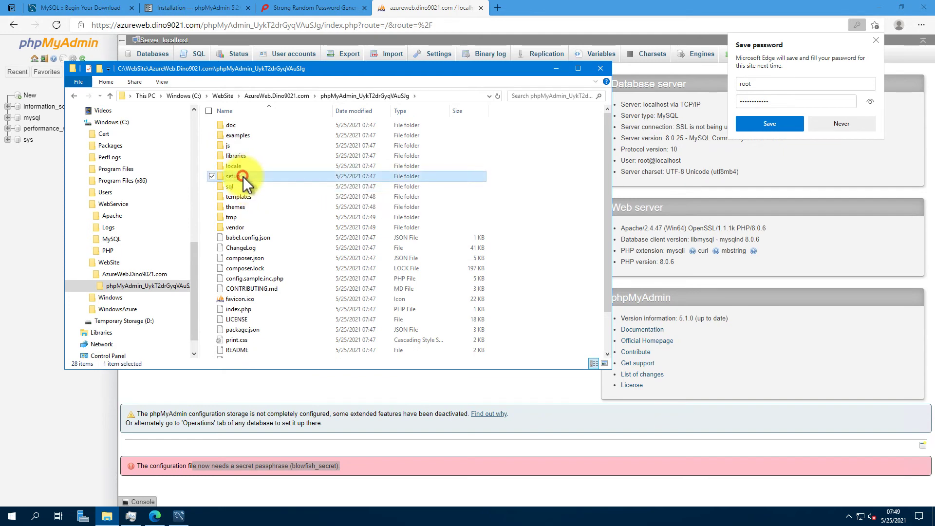
double_click(234, 176)
left_click(509, 25)
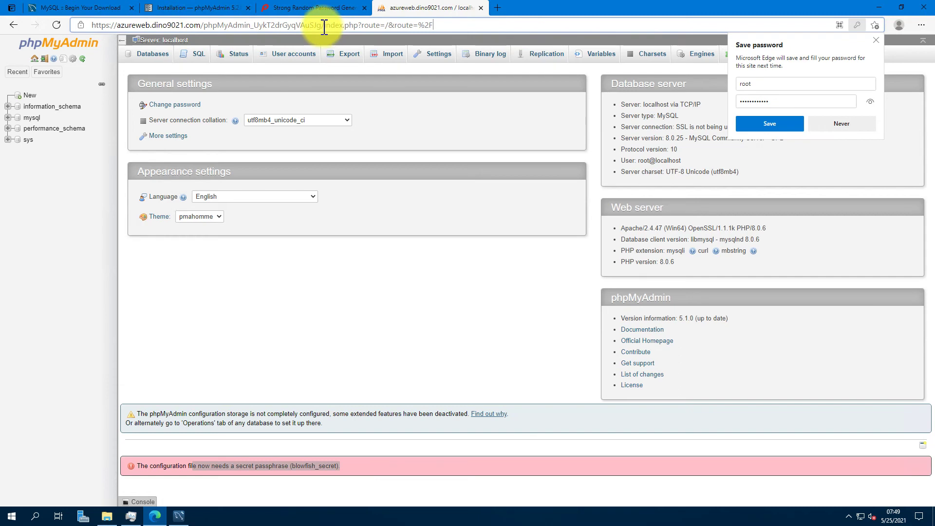
left_click_drag(325, 25, 830, 21)
type("setu")
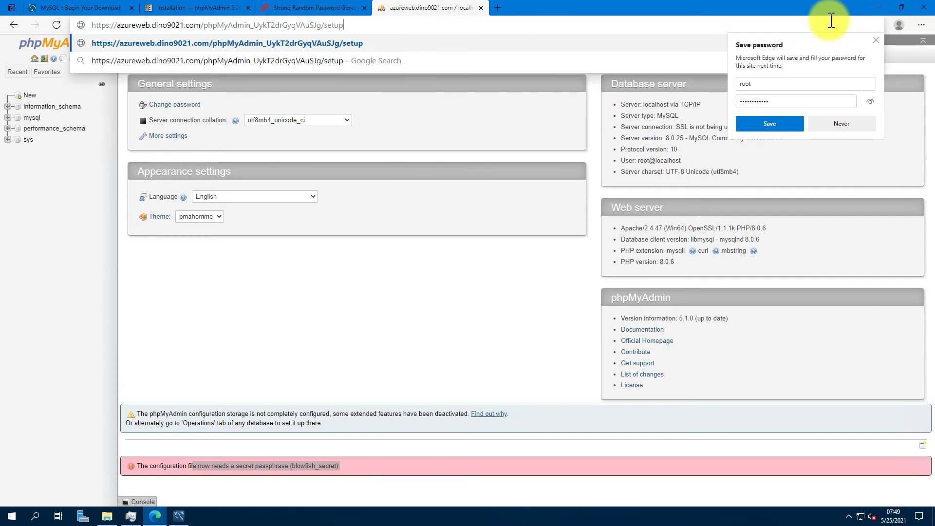
key("Return")
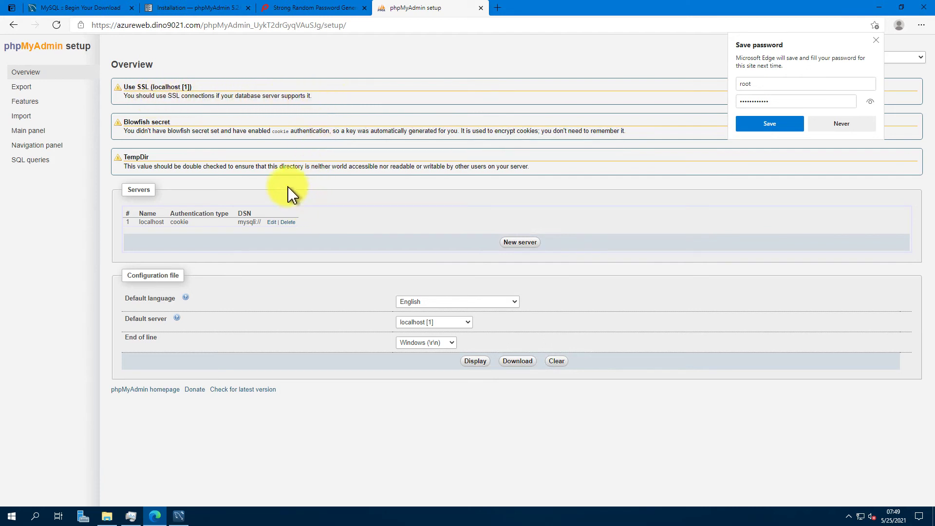
Step: Dismiss Edge's save-password offer, leaving the setup Overview with its SSL, Blowfish and TempDir warnings
left_click(876, 41)
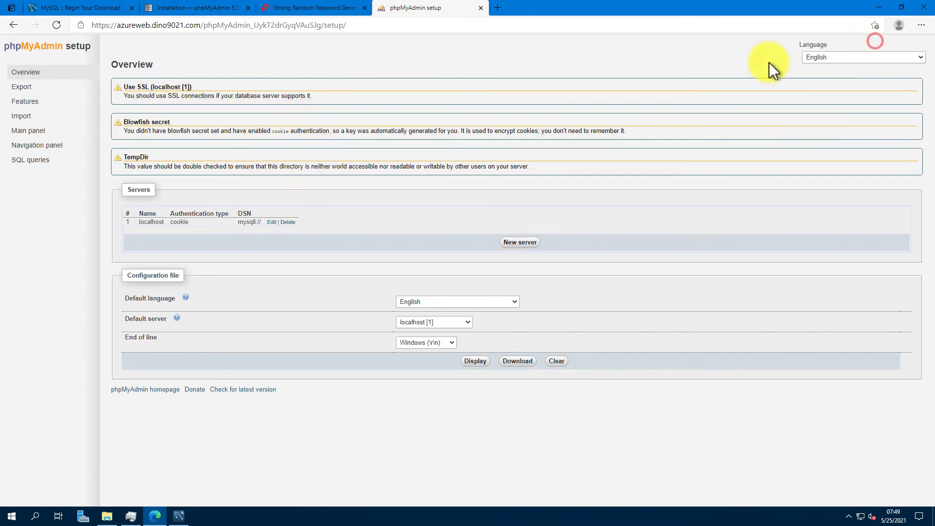
left_click(151, 129)
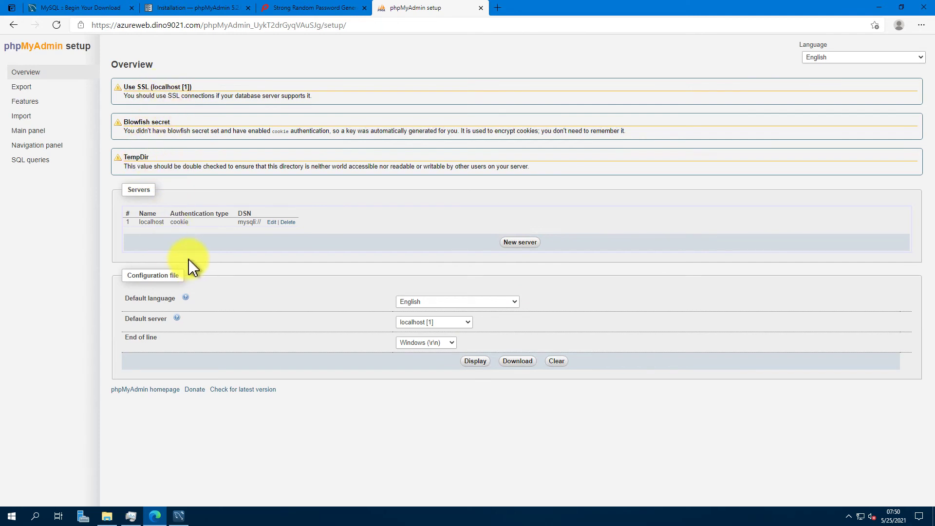
left_click(106, 515)
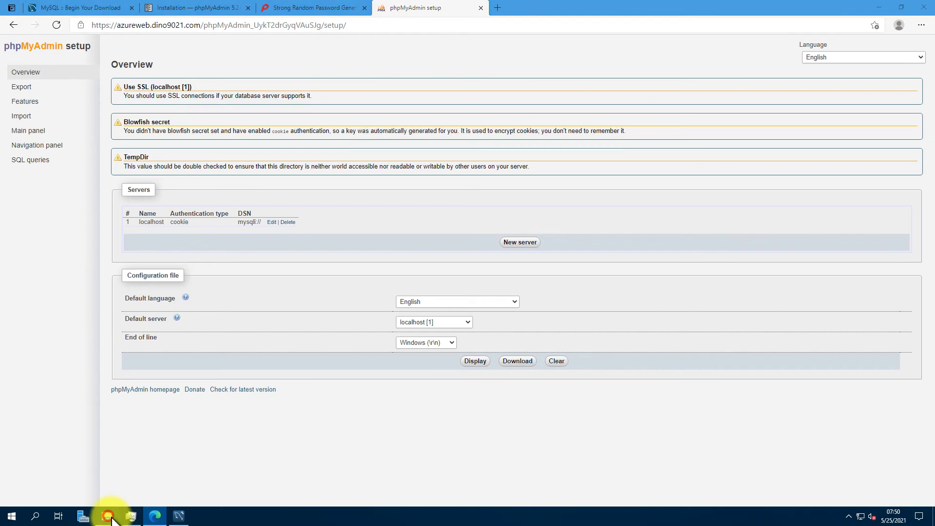
Step: Open the setup folder's config.php in Notepad++ beside the setup page
right_click(239, 139)
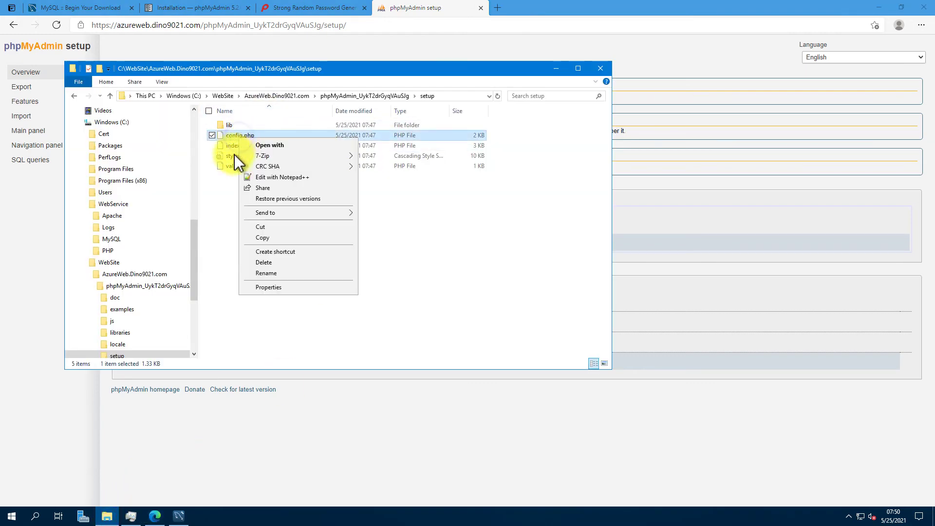
left_click(267, 177)
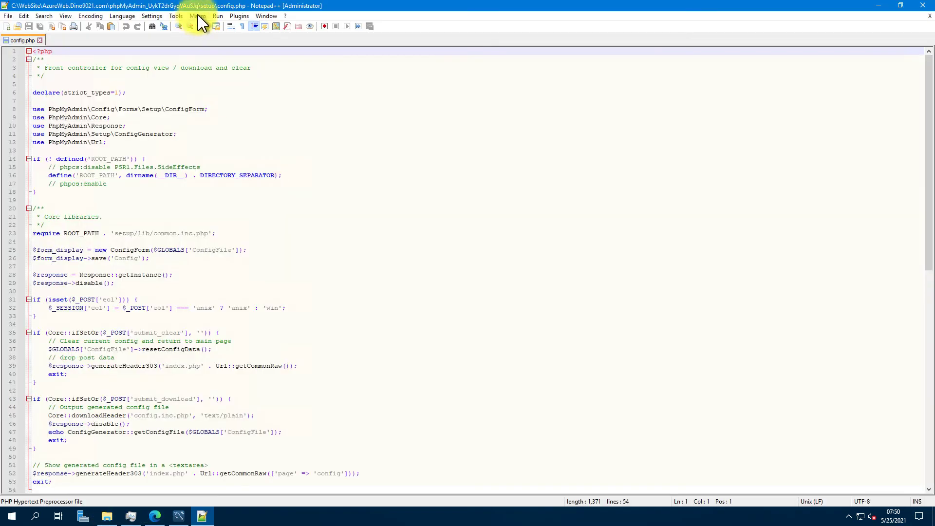
left_click_drag(235, 15, 604, 82)
left_click(331, 71)
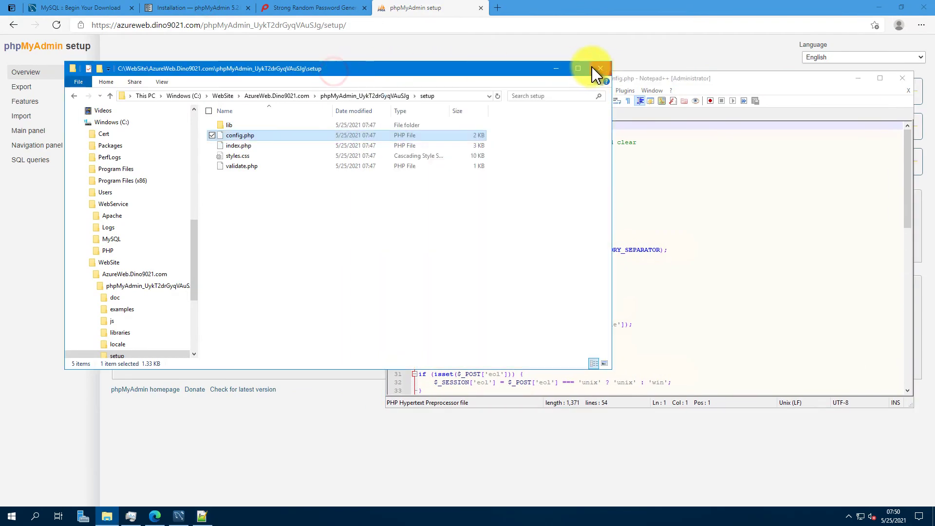
left_click(556, 69)
Step: Search config.php for 'secre', find no match, then view the Main panel and Overview
double_click(533, 183)
key("ctrl+f")
type("secre")
key("Return")
key("Escape")
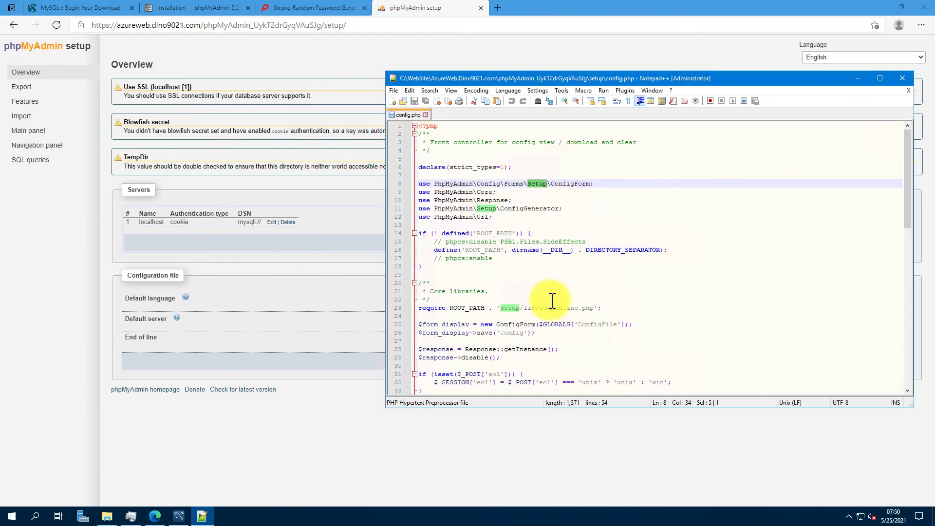
scroll(552, 300, "down", 5)
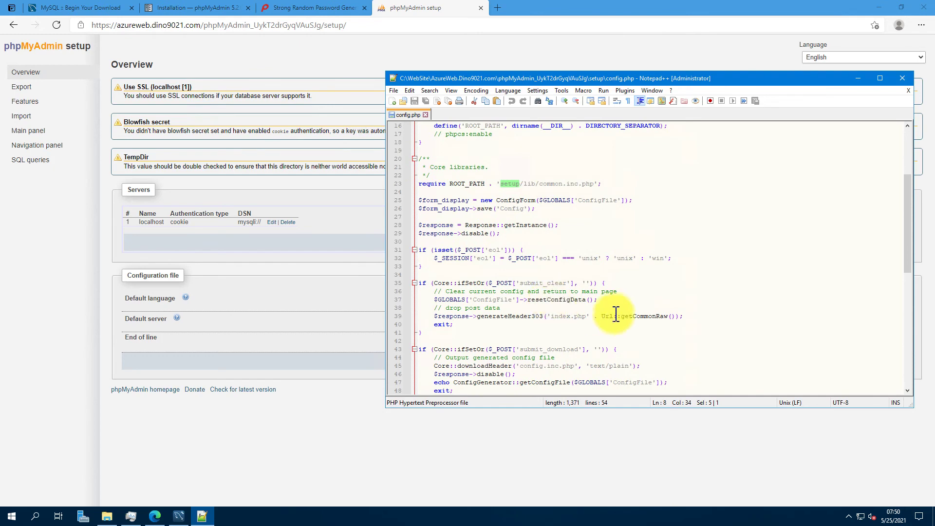
scroll(651, 324, "down", 5)
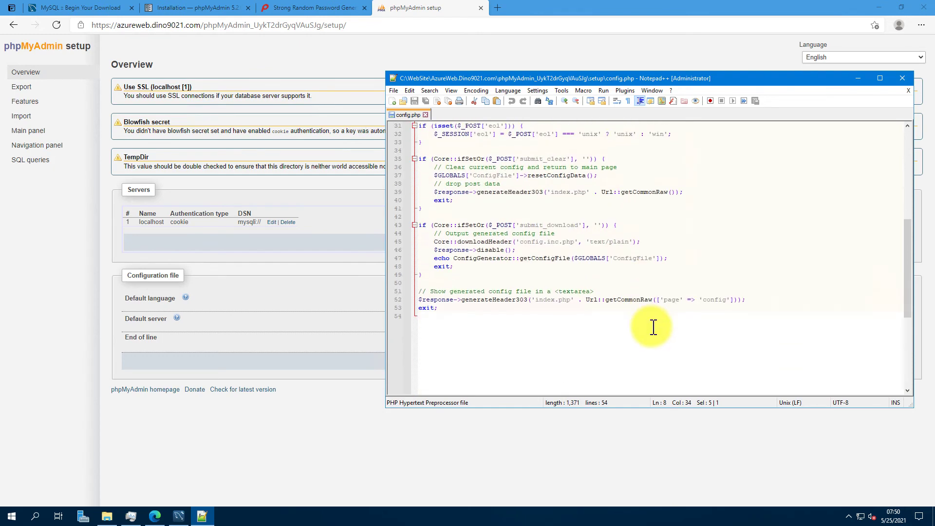
scroll(633, 300, "up", 5)
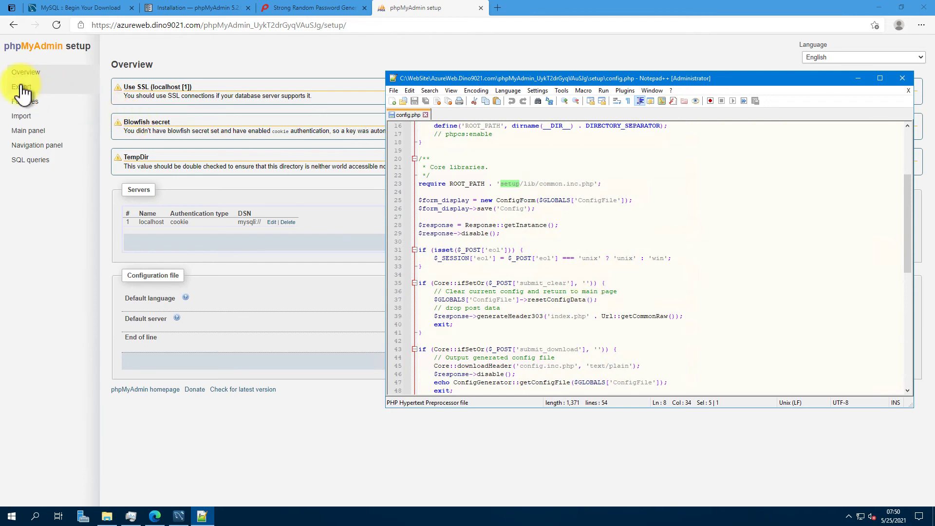
left_click(37, 132)
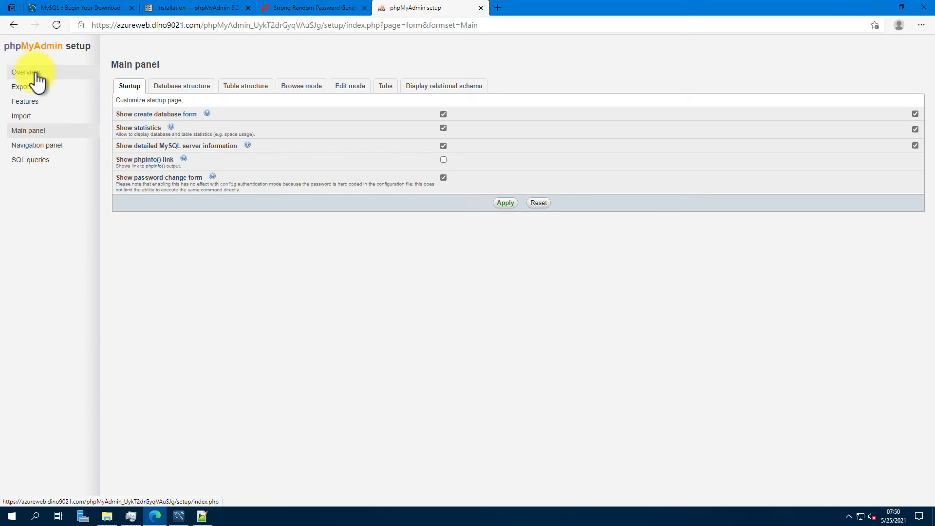
left_click(37, 74)
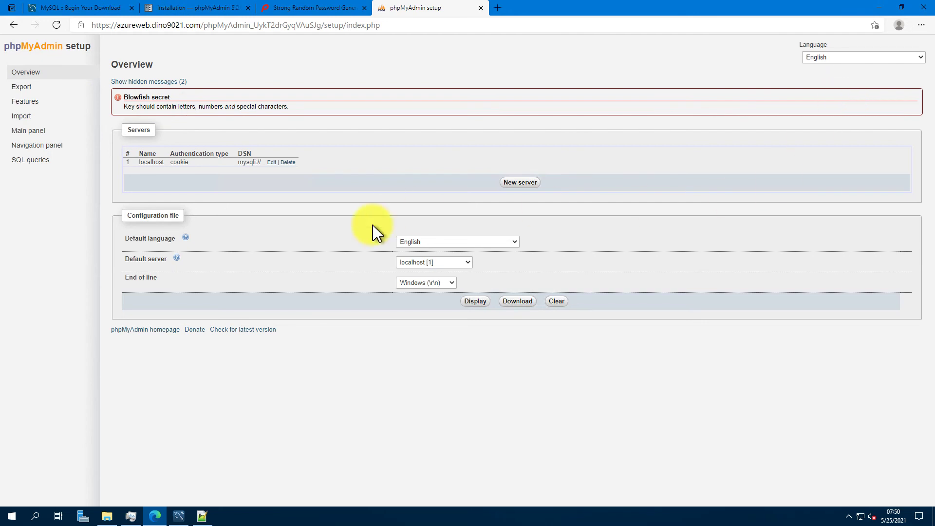
Step: Bring config.php back up in Notepad++ from the setup folder and review it
left_click(107, 516)
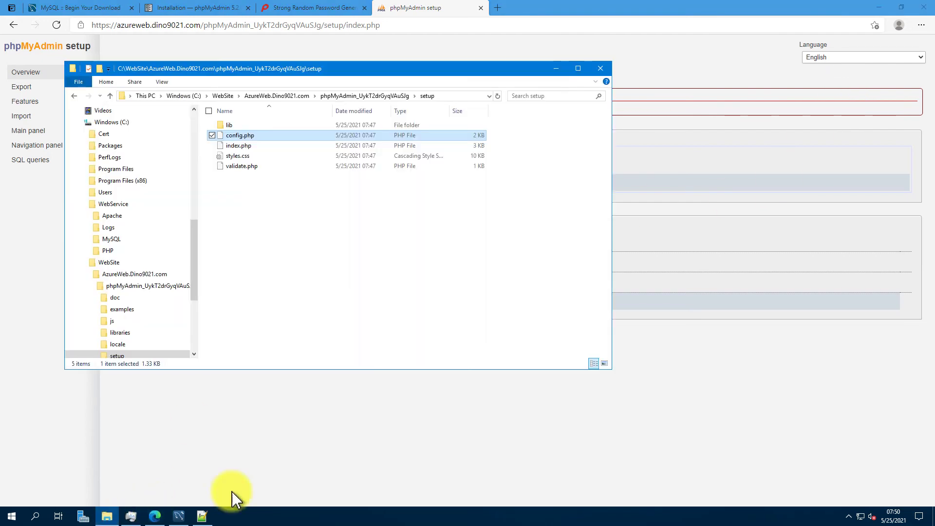
right_click(249, 138)
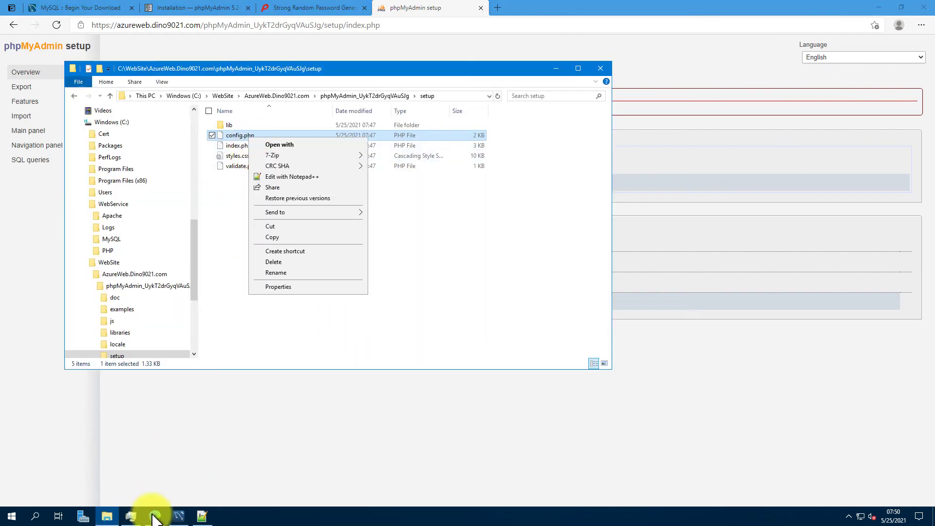
left_click(203, 517)
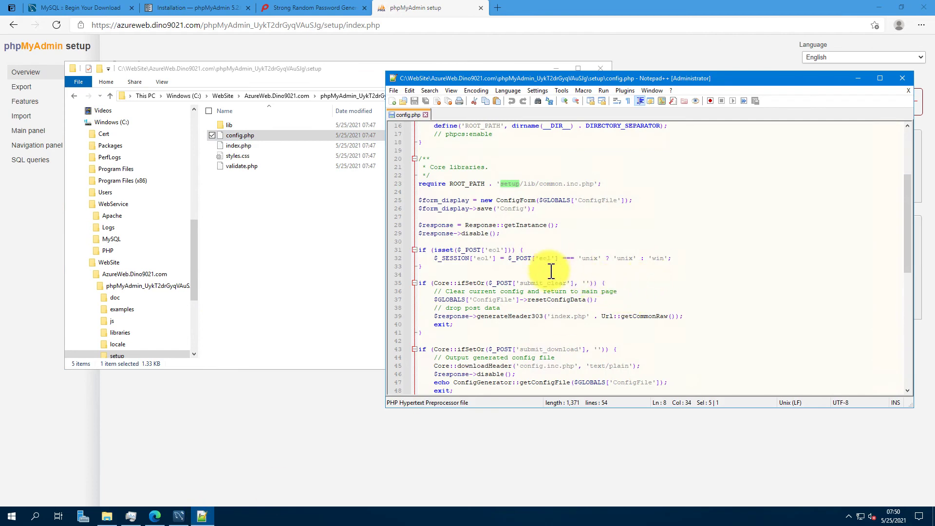
left_click(332, 240)
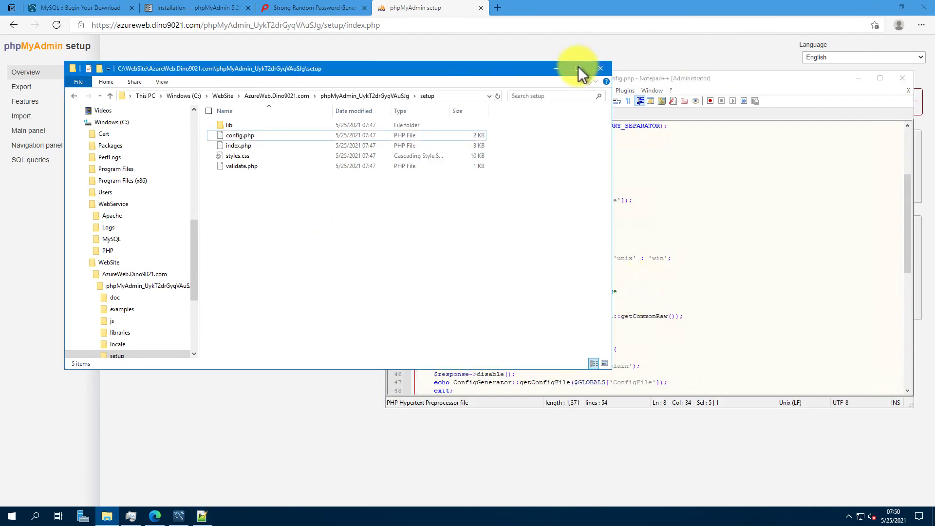
left_click(555, 68)
left_click(596, 216)
scroll(589, 212, "up", 5)
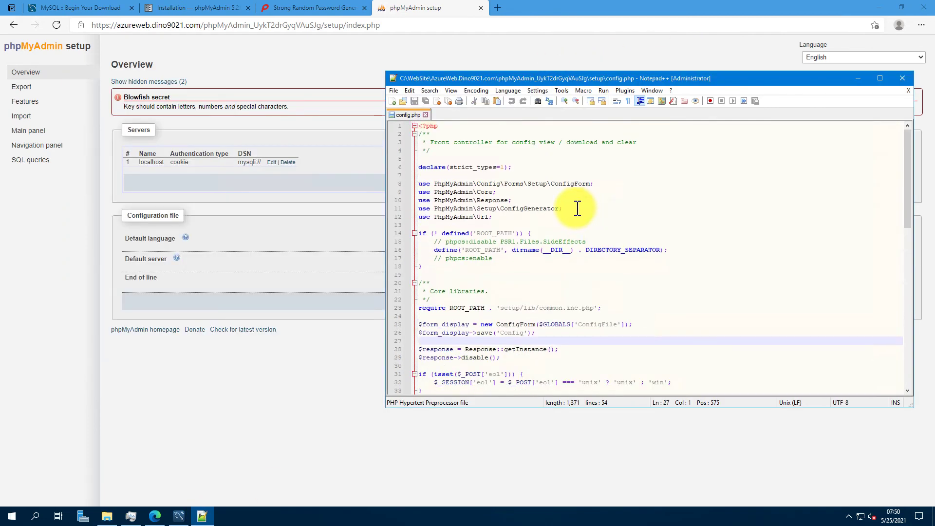
Step: Move File Explorer up to the phpMyAdmin install folder with config.sample.inc.php
left_click(107, 517)
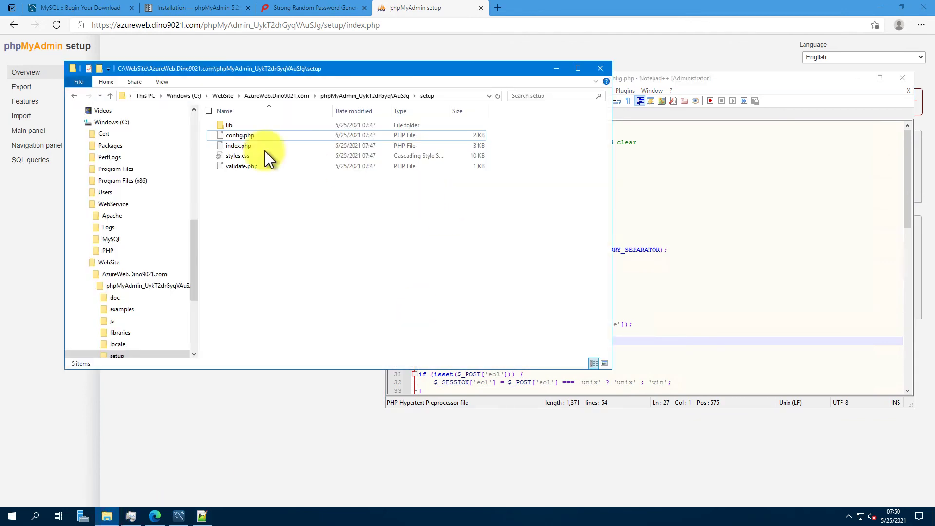
left_click(358, 96)
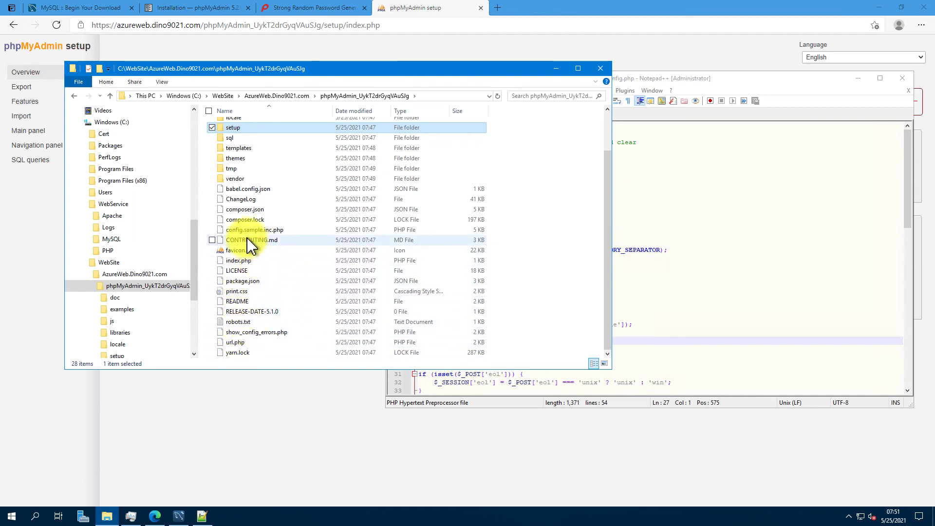
scroll(250, 244, "up", 2)
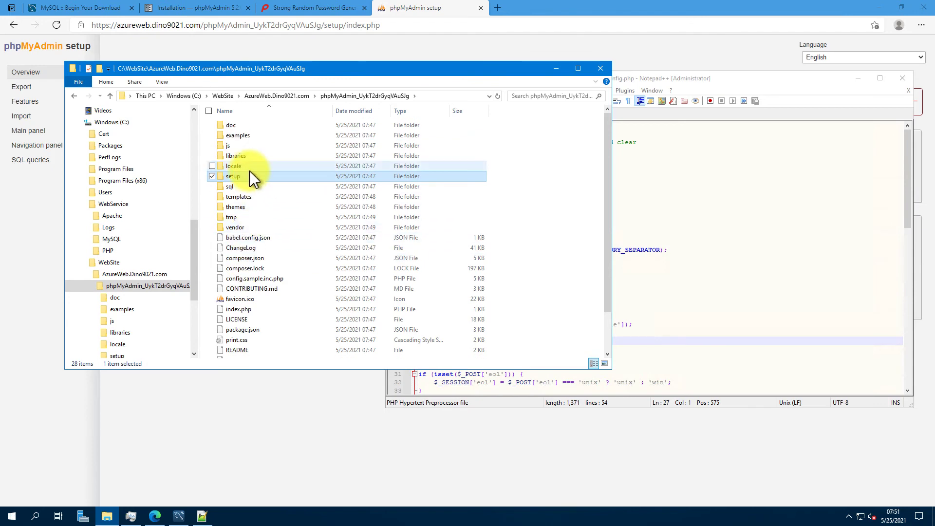
left_click(556, 68)
left_click(517, 137)
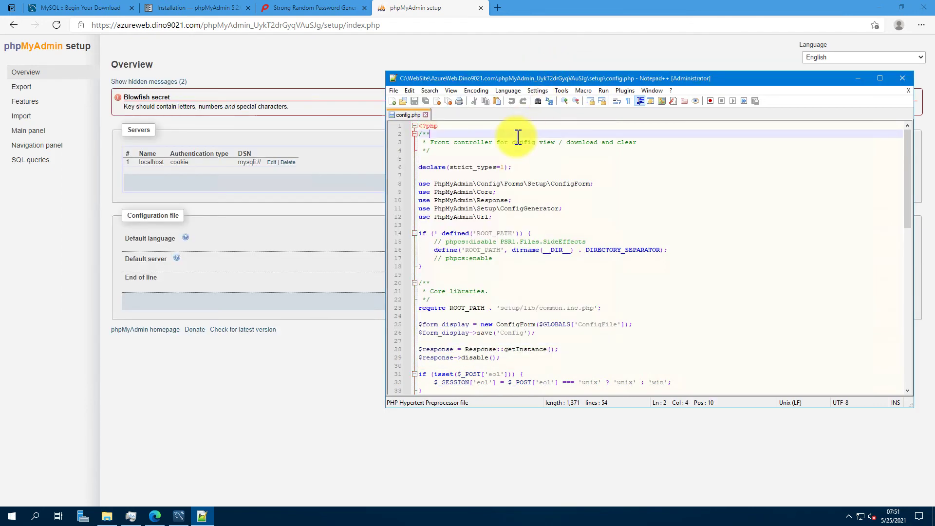
key("ctrl+f")
key("Escape")
Step: Copy 'Blowfish' from the setup message and search config.php for it, finding no match
left_click(175, 111)
double_click(179, 107)
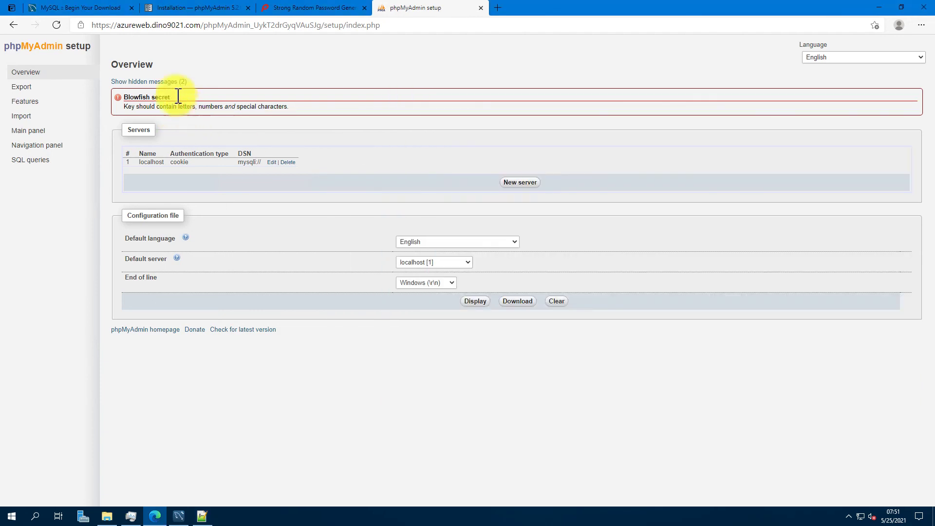
left_click(161, 82)
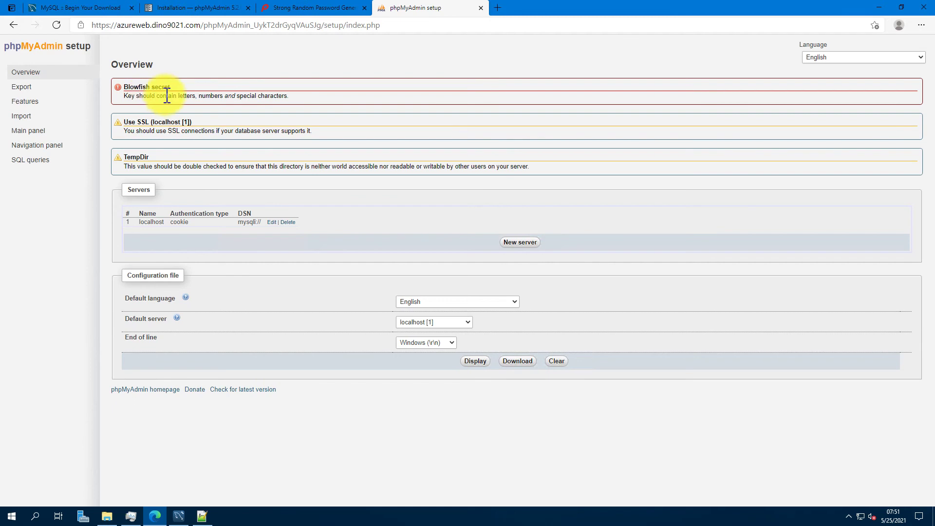
key("ctrl+c")
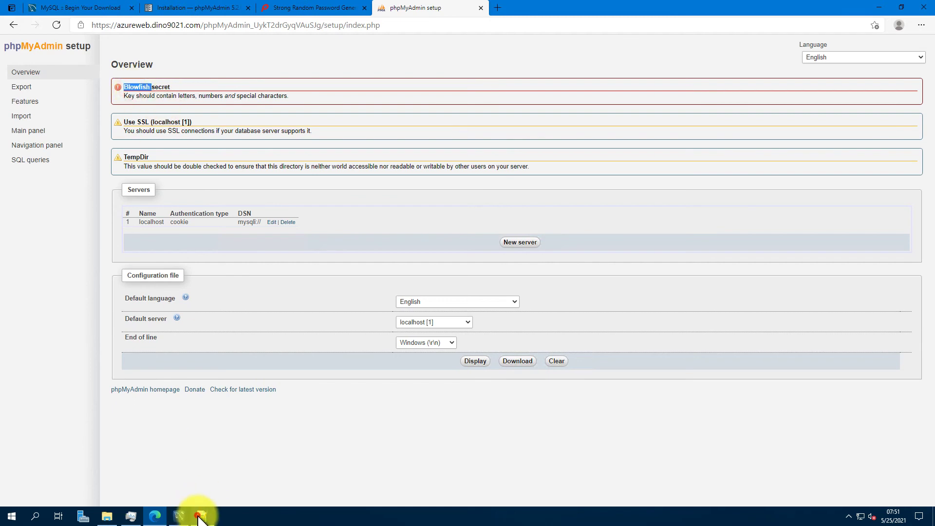
left_click(202, 515)
key("ctrl+f")
key("ctrl+v")
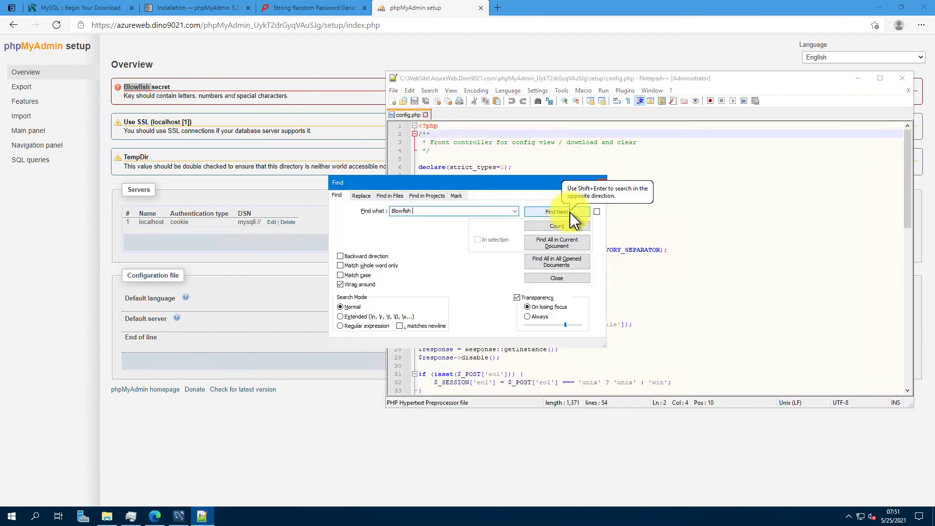
left_click(571, 214)
key("Escape")
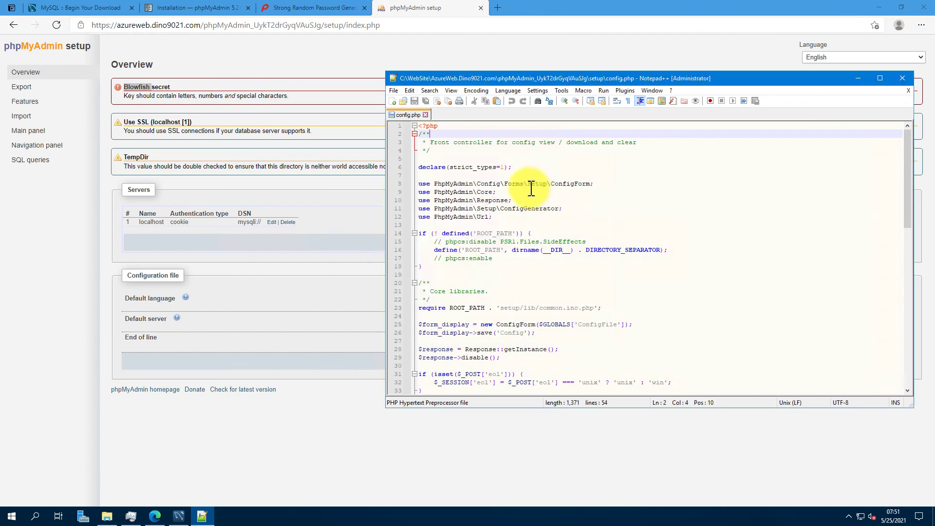
scroll(520, 244, "down", 11)
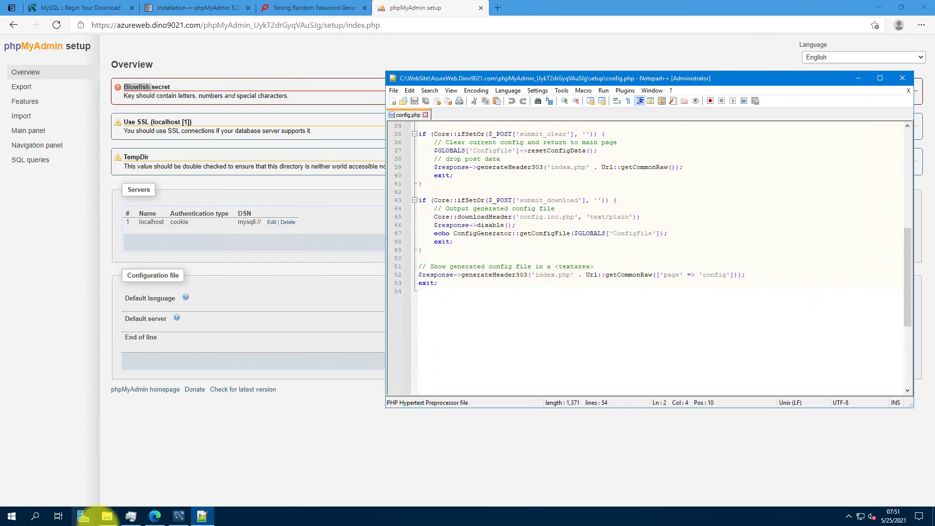
left_click(106, 517)
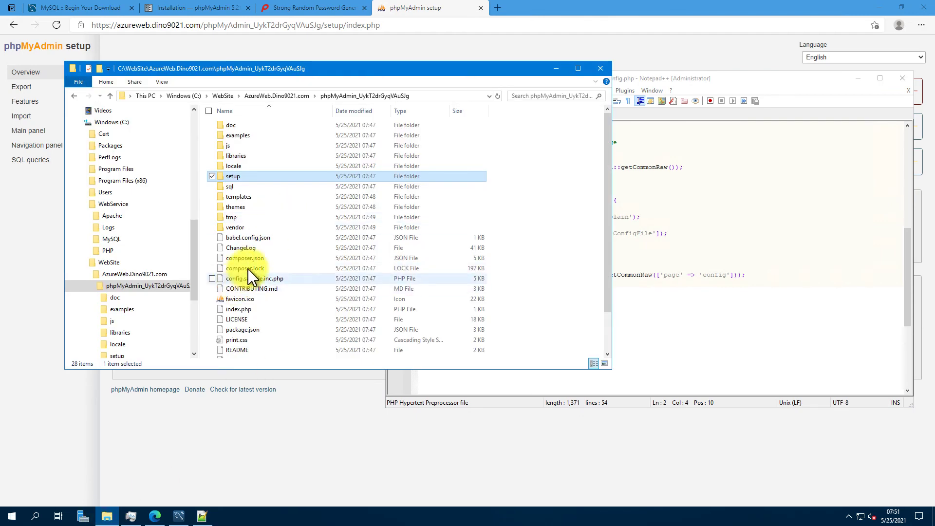